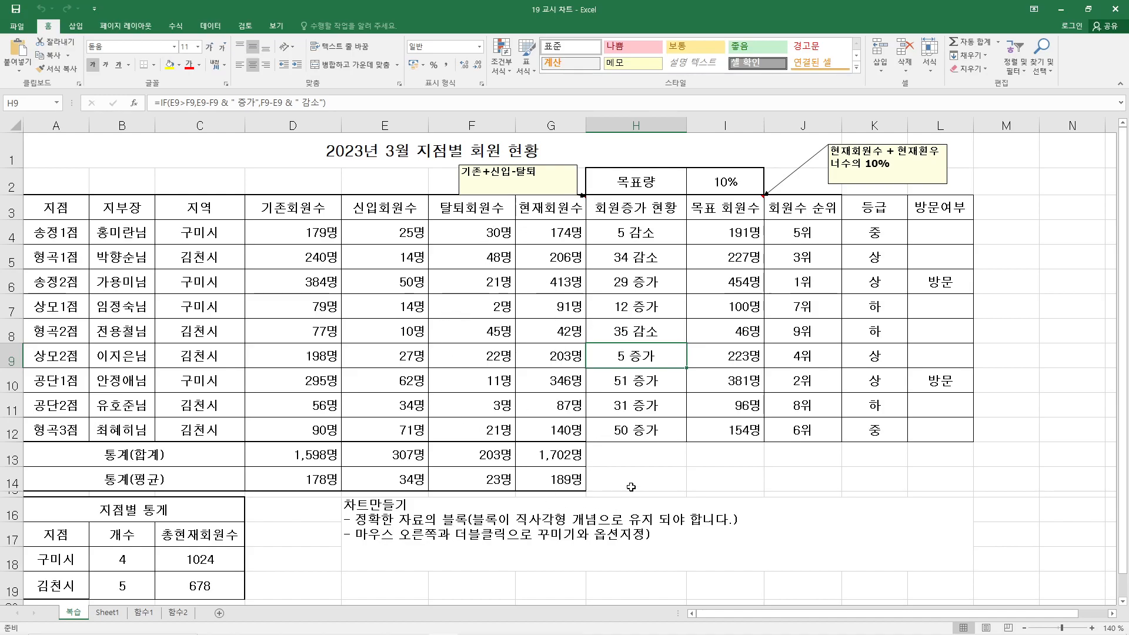
# - Merge and center cells H13:L13 and enter the note "수치적 자료를 도식화" in the merged cell
pyautogui.moveTo(672, 457); pyautogui.dragTo(971, 463)
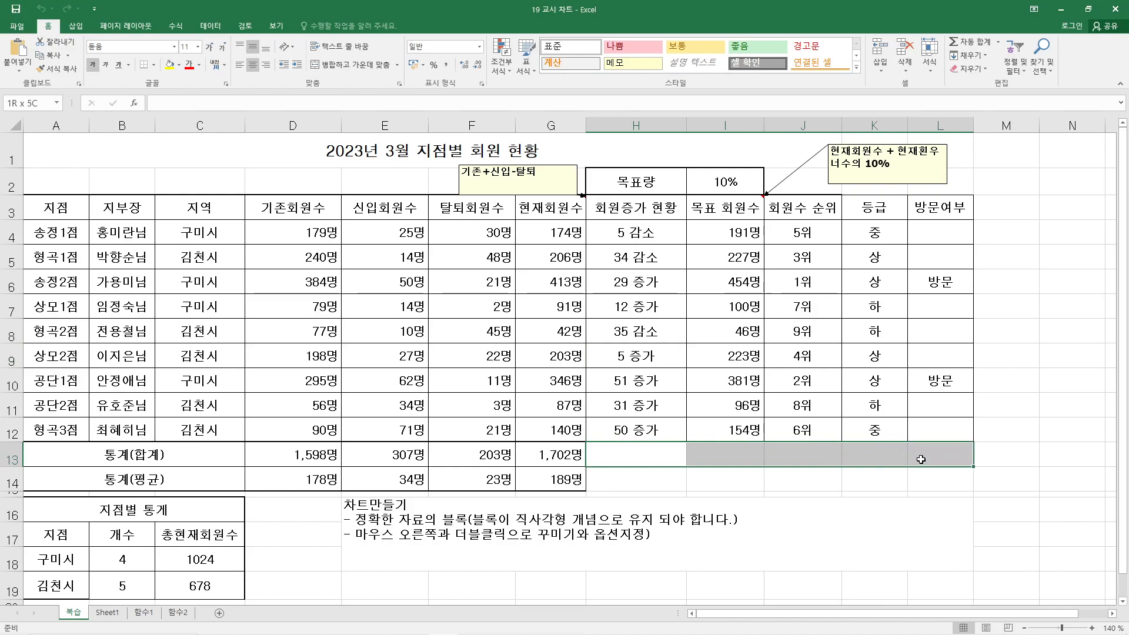
pyautogui.click(327, 66)
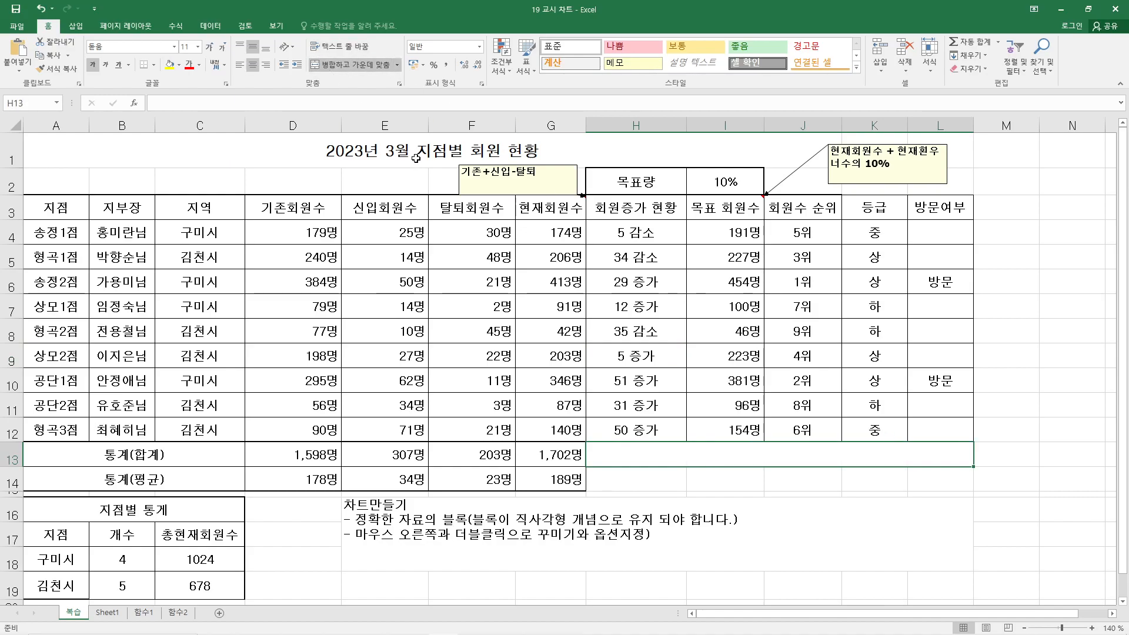
pyautogui.write('tn')
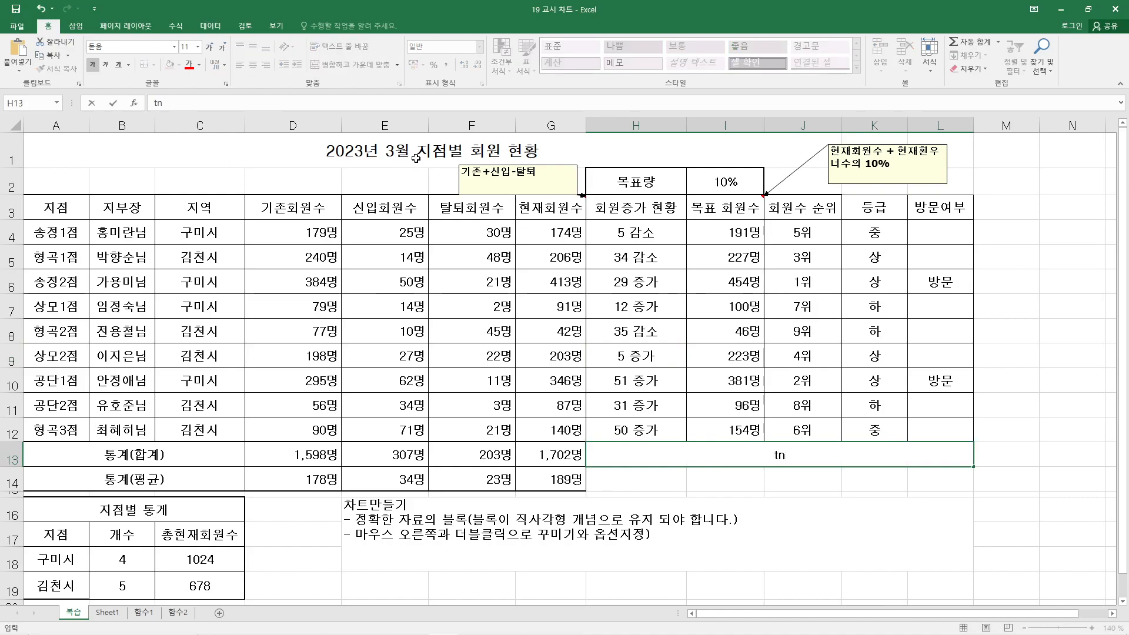
pyautogui.press('BackSpace')
pyautogui.press('BackSpace')
pyautogui.write('수치적 자료를 도식화')
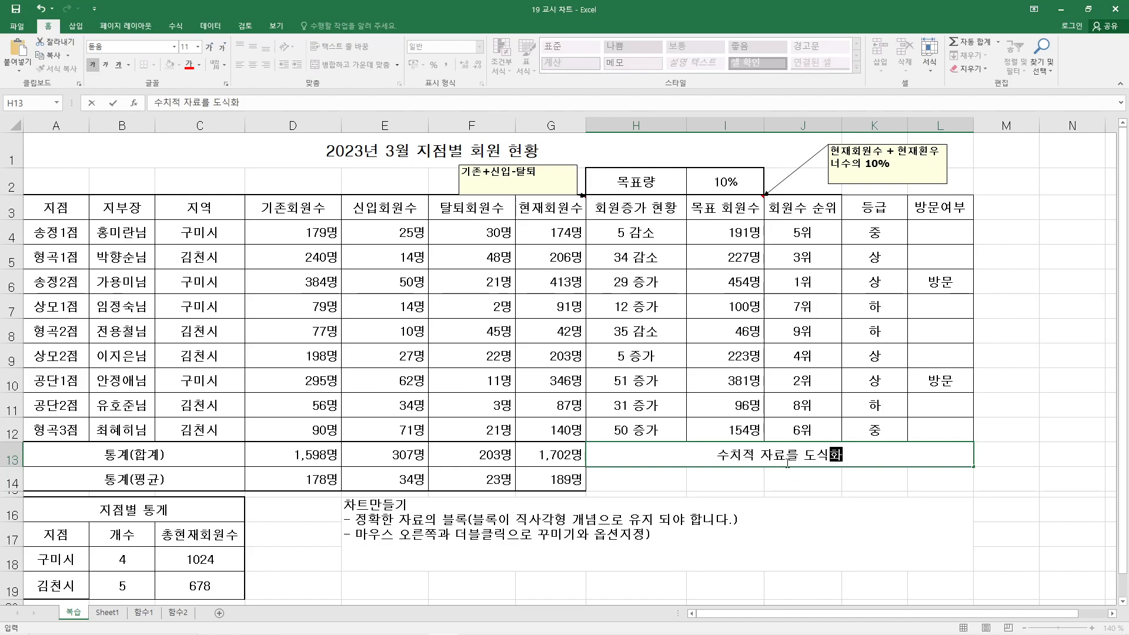
pyautogui.moveTo(788, 463); pyautogui.dragTo(767, 460)
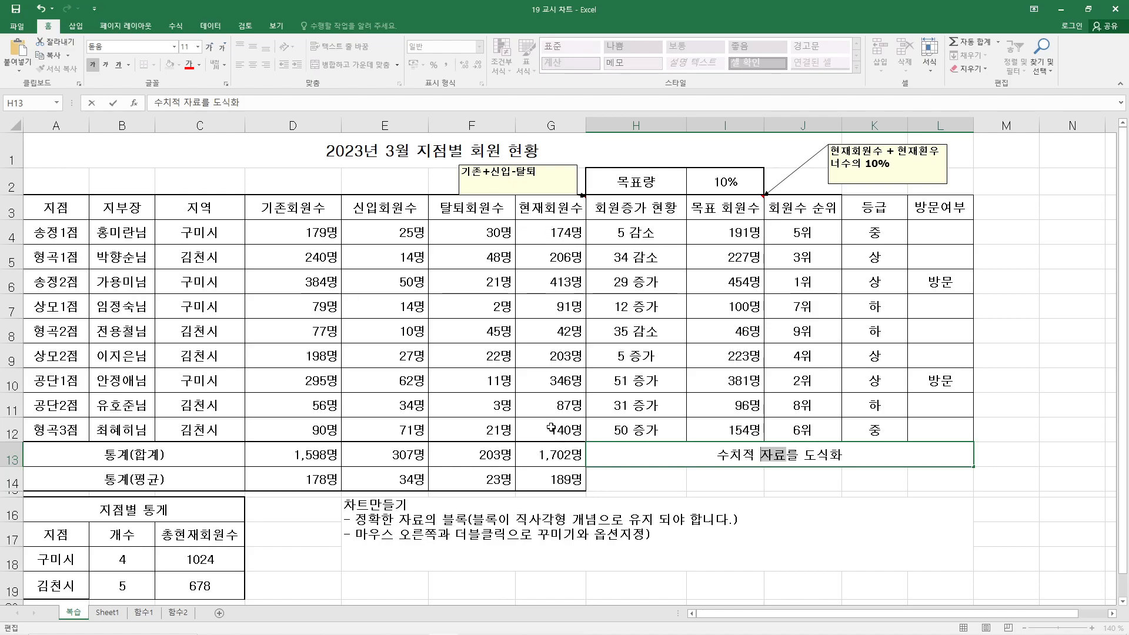
# - Preview a 3-D clustered column chart of the branch names in A3:A12 with the member counts in E3:G12
pyautogui.moveTo(50, 207); pyautogui.dragTo(57, 434)
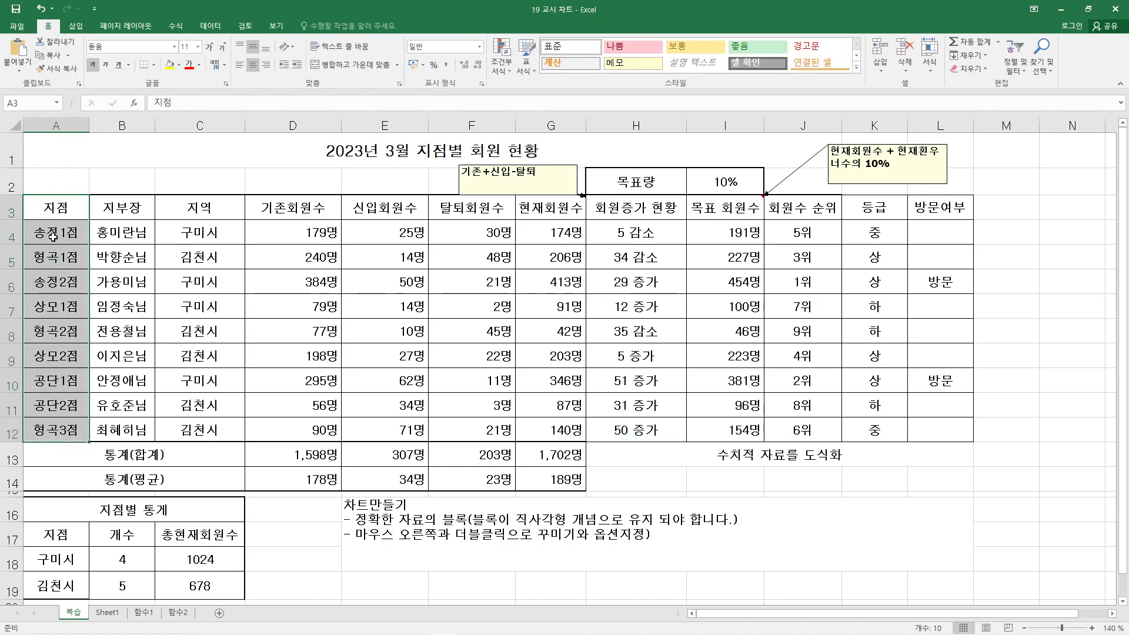
pyautogui.moveTo(62, 208); pyautogui.dragTo(58, 432)
pyautogui.keyDown('ctrl'); pyautogui.moveTo(390, 212); pyautogui.dragTo(547, 438); pyautogui.keyUp('ctrl')
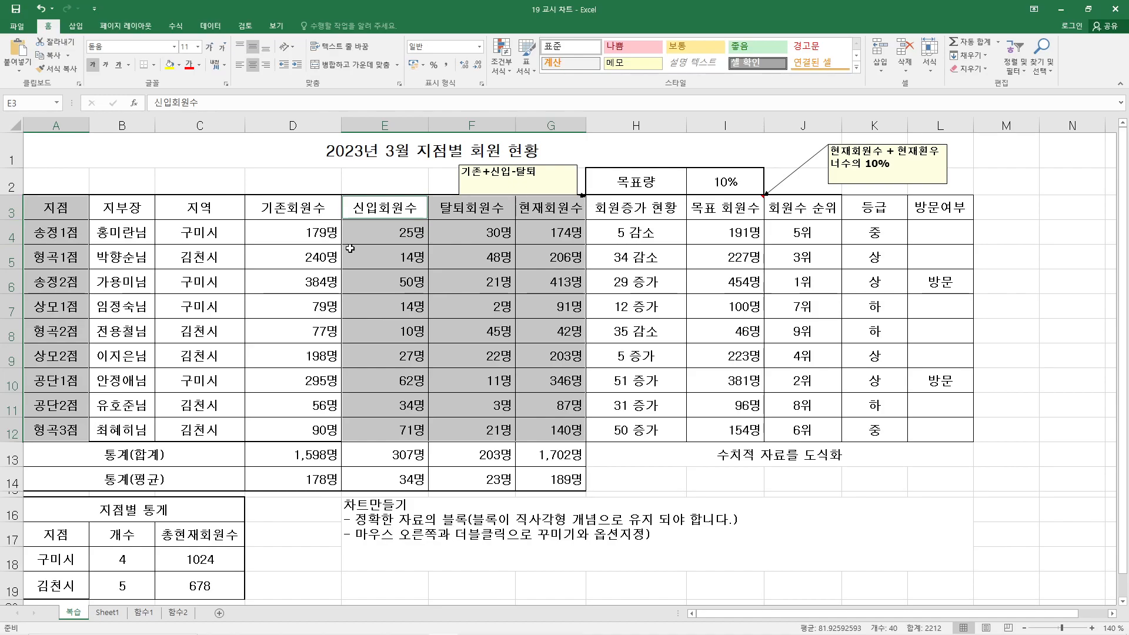
pyautogui.click(78, 26)
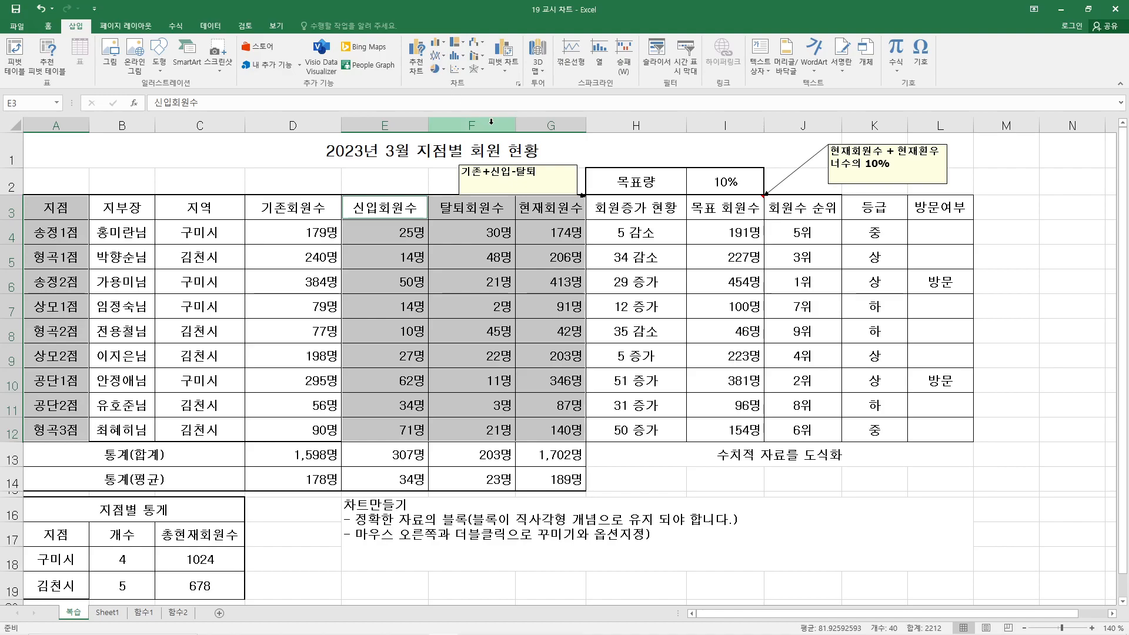
pyautogui.click(444, 70)
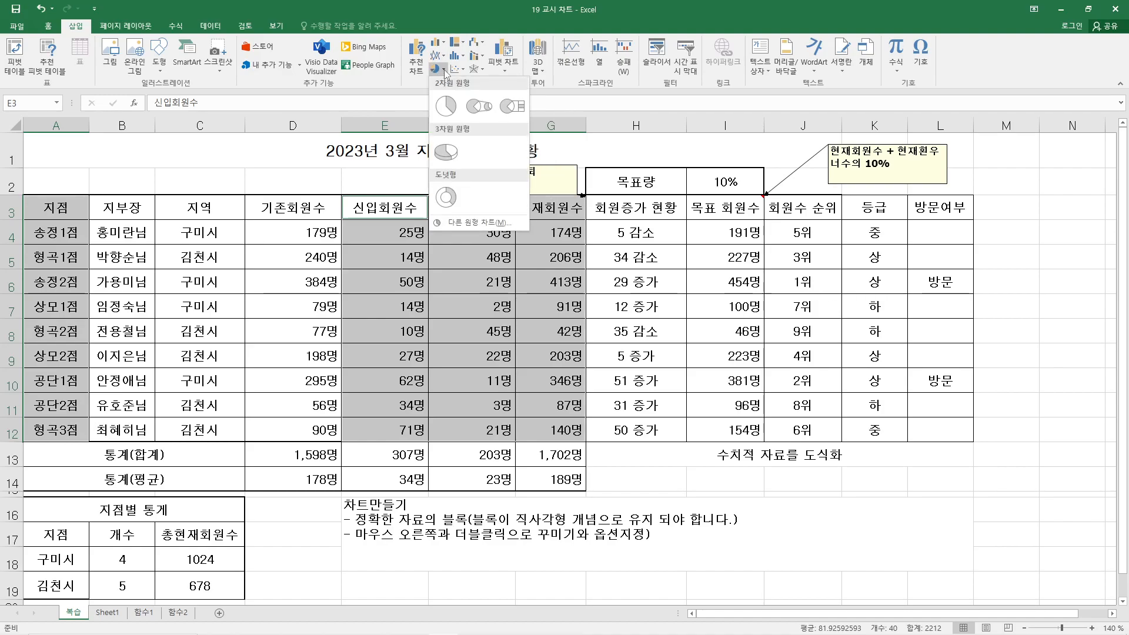
pyautogui.click(444, 70)
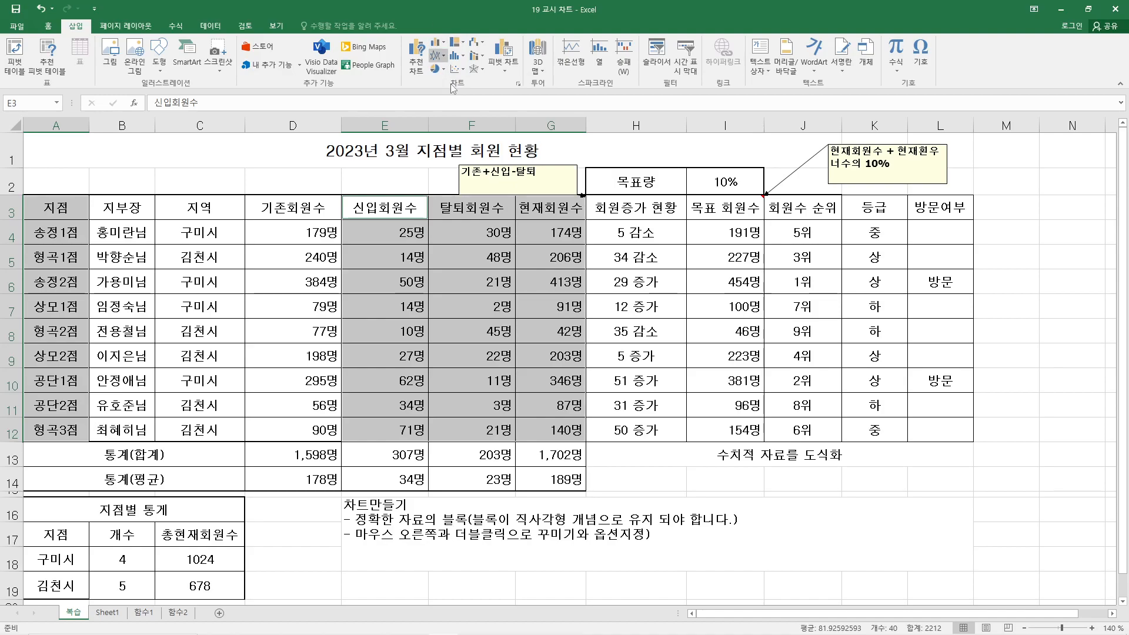
pyautogui.rightClick(486, 283)
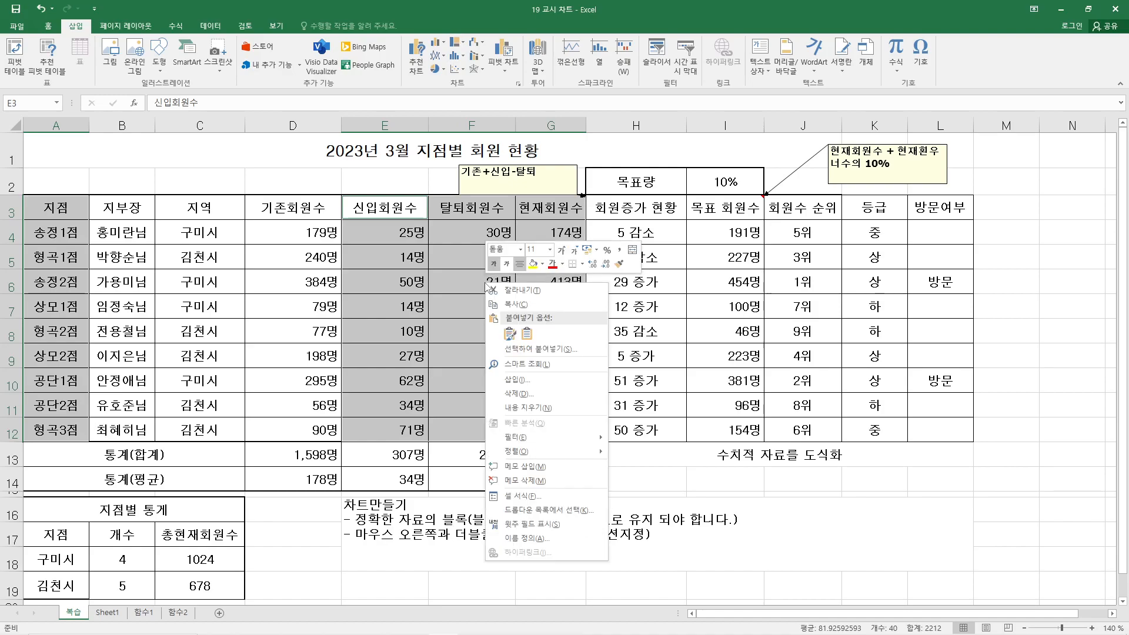
pyautogui.click(445, 46)
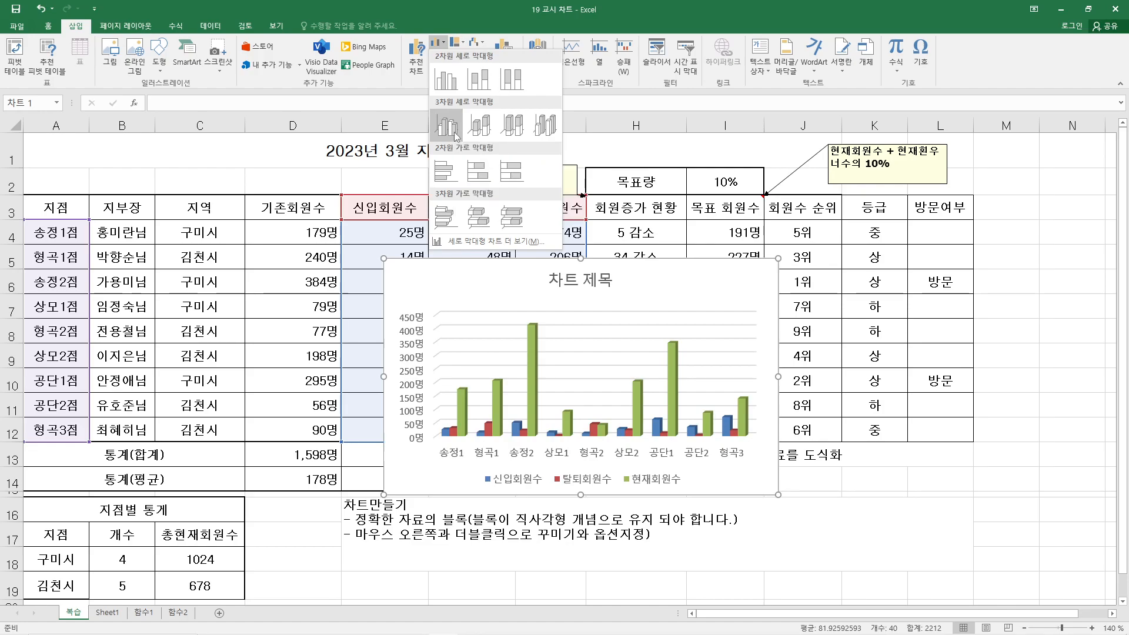
pyautogui.click(302, 259)
pyautogui.click(302, 259)
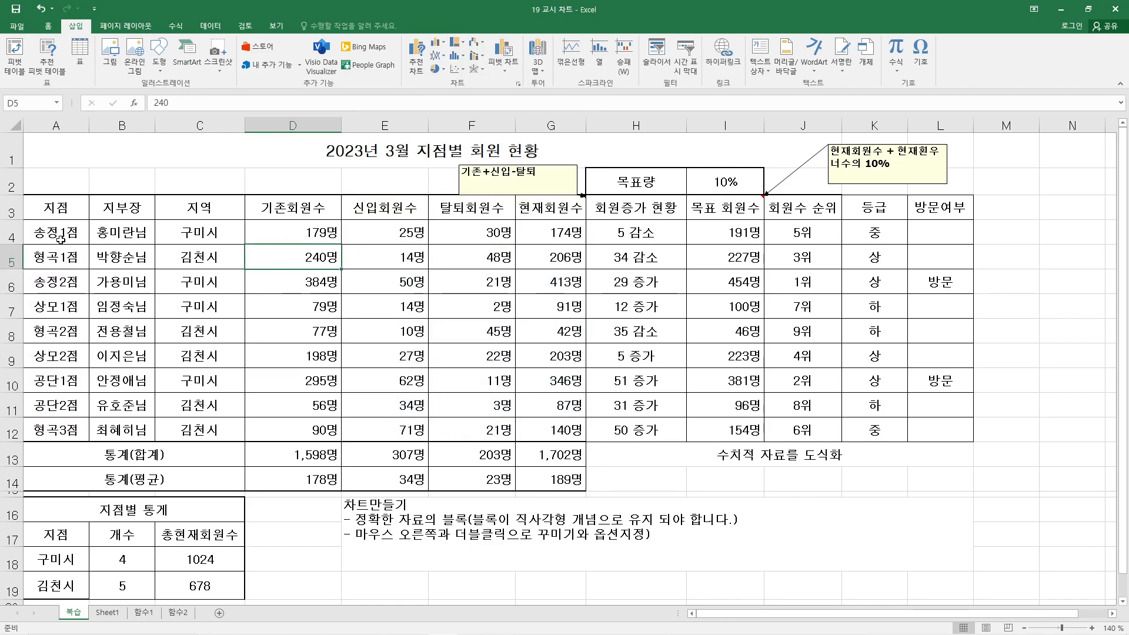
# - Preview a 3-D clustered column chart from the mismatched ranges A3:A11 and E3:G12
pyautogui.moveTo(57, 214); pyautogui.dragTo(66, 410)
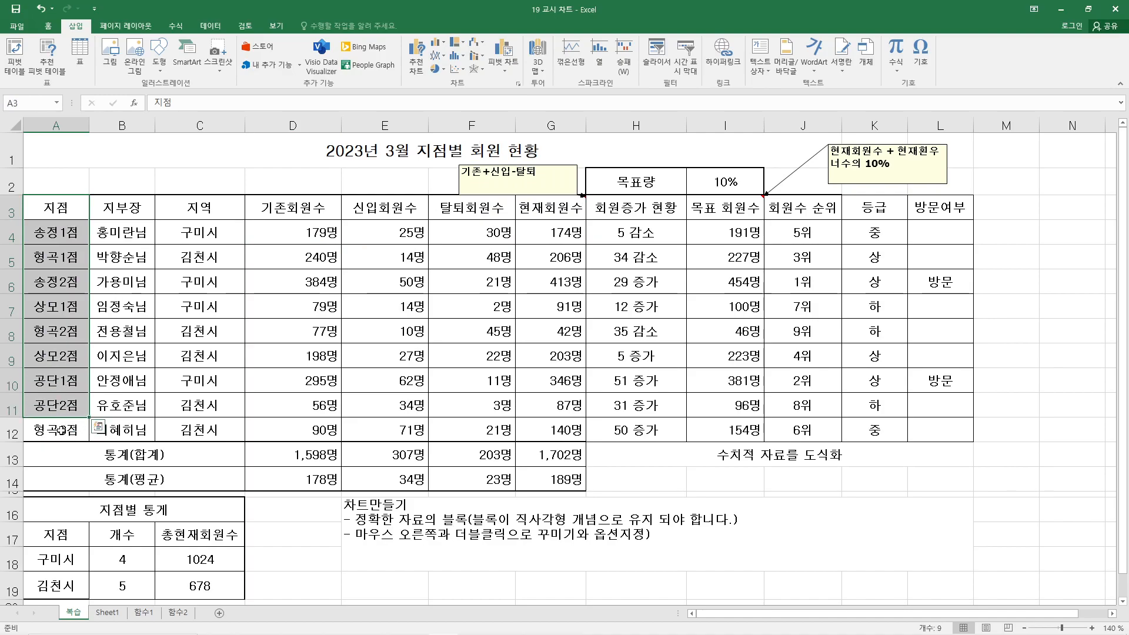
pyautogui.keyDown('ctrl'); pyautogui.moveTo(390, 209); pyautogui.dragTo(550, 432); pyautogui.keyUp('ctrl')
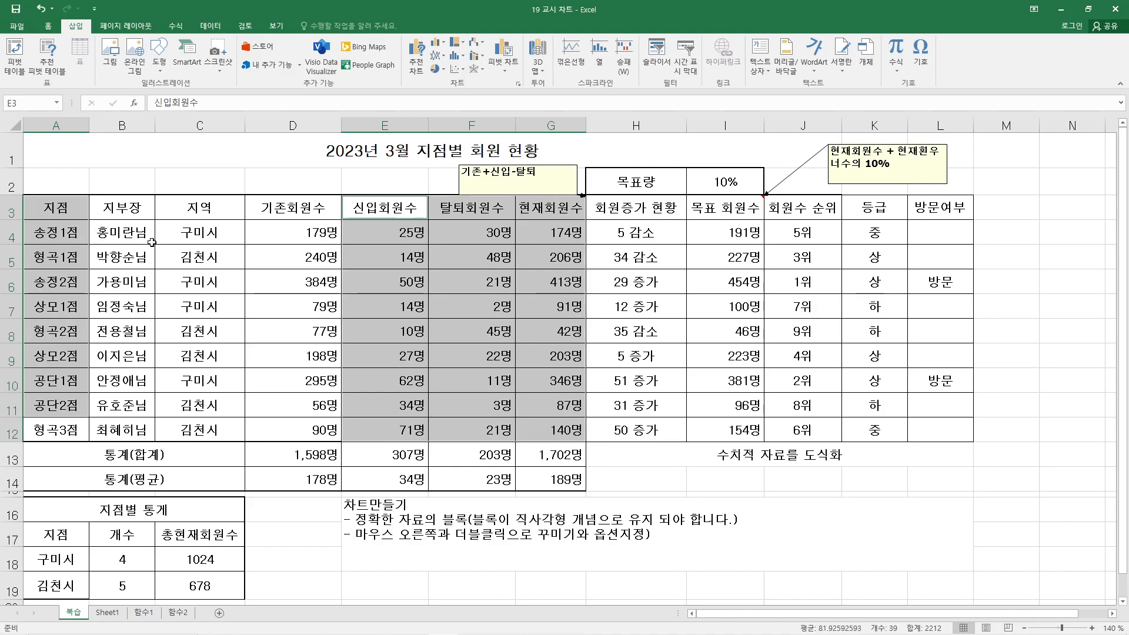
pyautogui.click(447, 44)
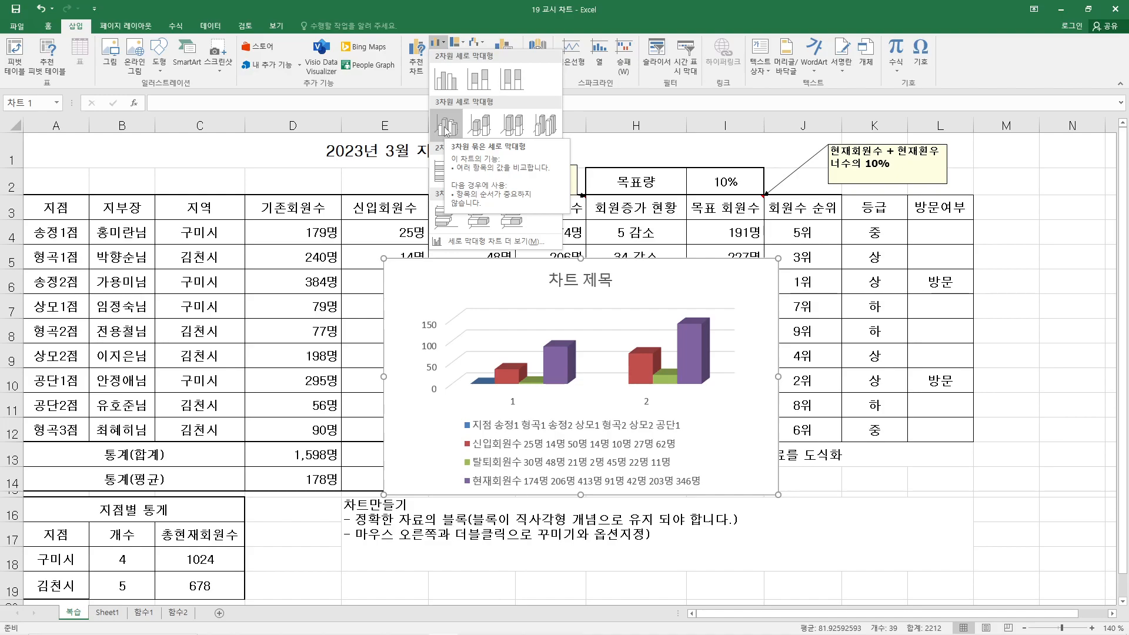
pyautogui.click(308, 261)
pyautogui.click(288, 271)
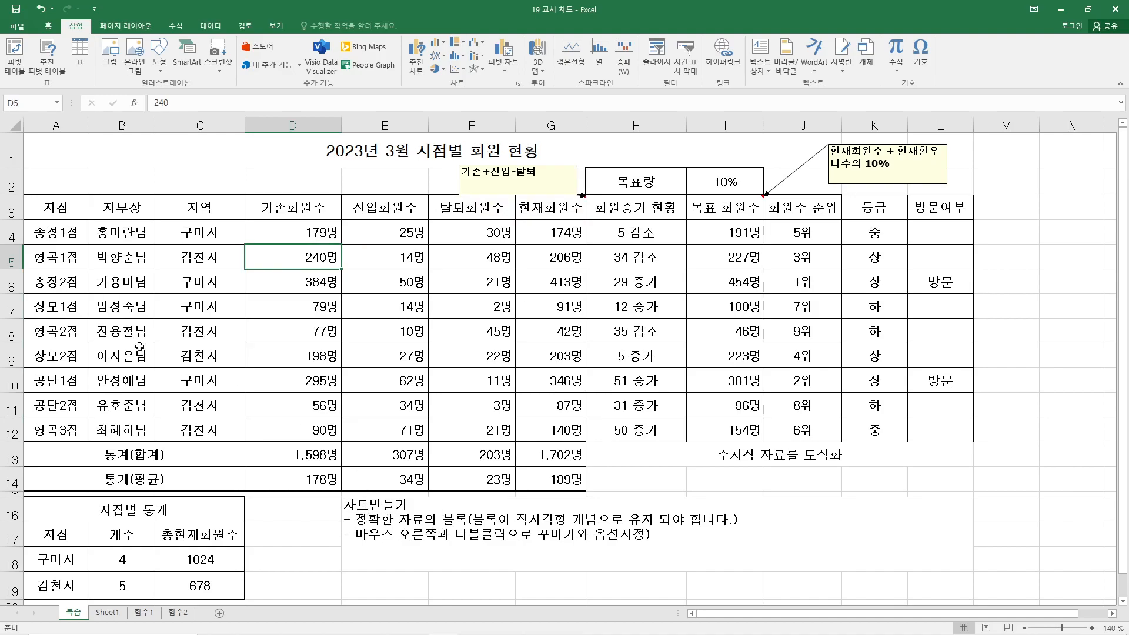
pyautogui.moveTo(59, 210); pyautogui.dragTo(70, 437)
pyautogui.click(174, 338)
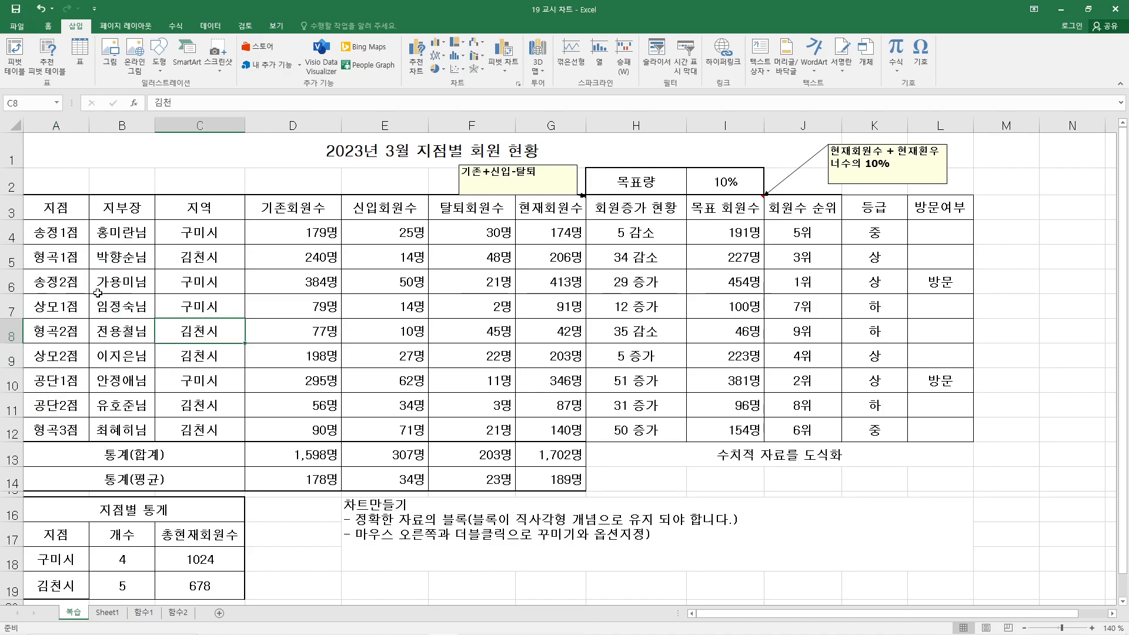
pyautogui.click(58, 213)
pyautogui.moveTo(59, 210); pyautogui.dragTo(72, 425)
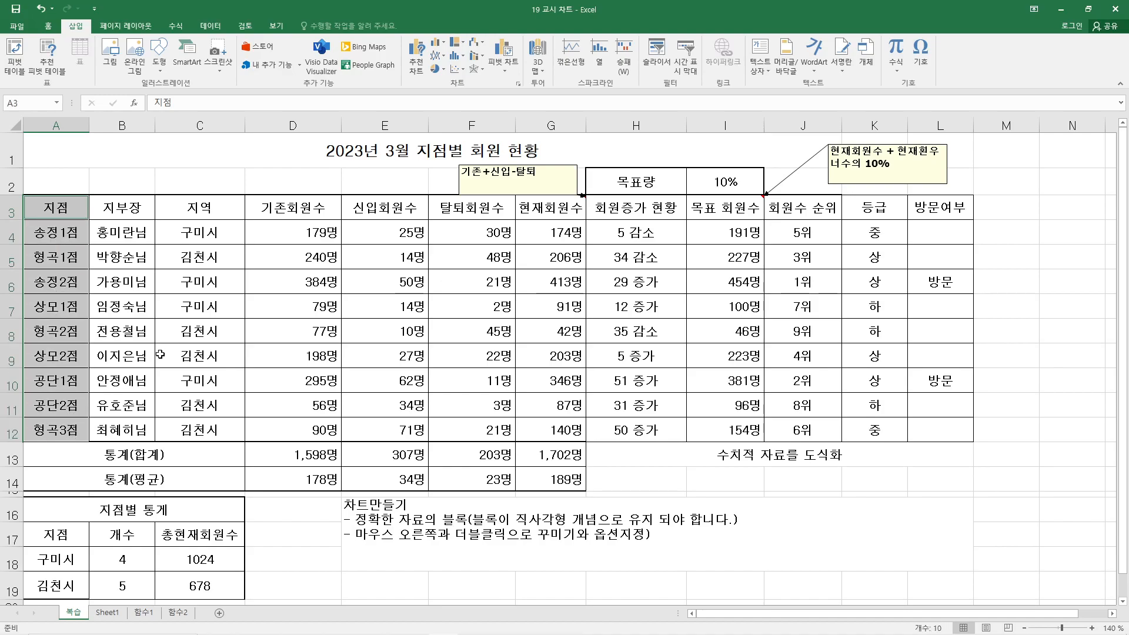
pyautogui.click(270, 321)
pyautogui.moveTo(56, 213); pyautogui.dragTo(64, 424)
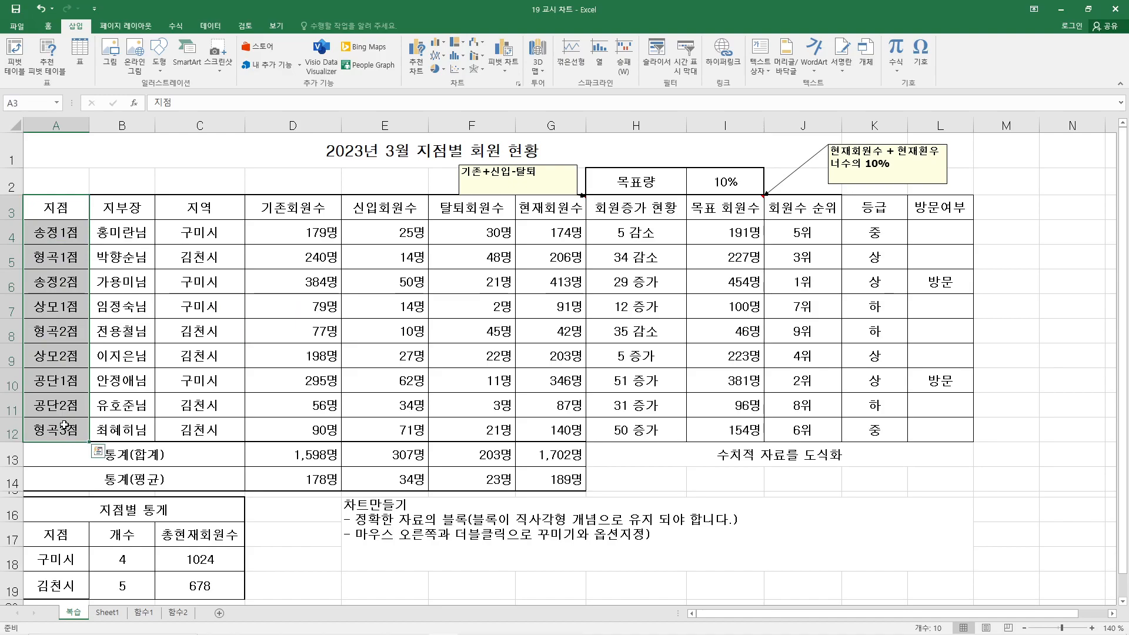
pyautogui.moveTo(281, 209); pyautogui.dragTo(462, 368)
pyautogui.click(330, 331)
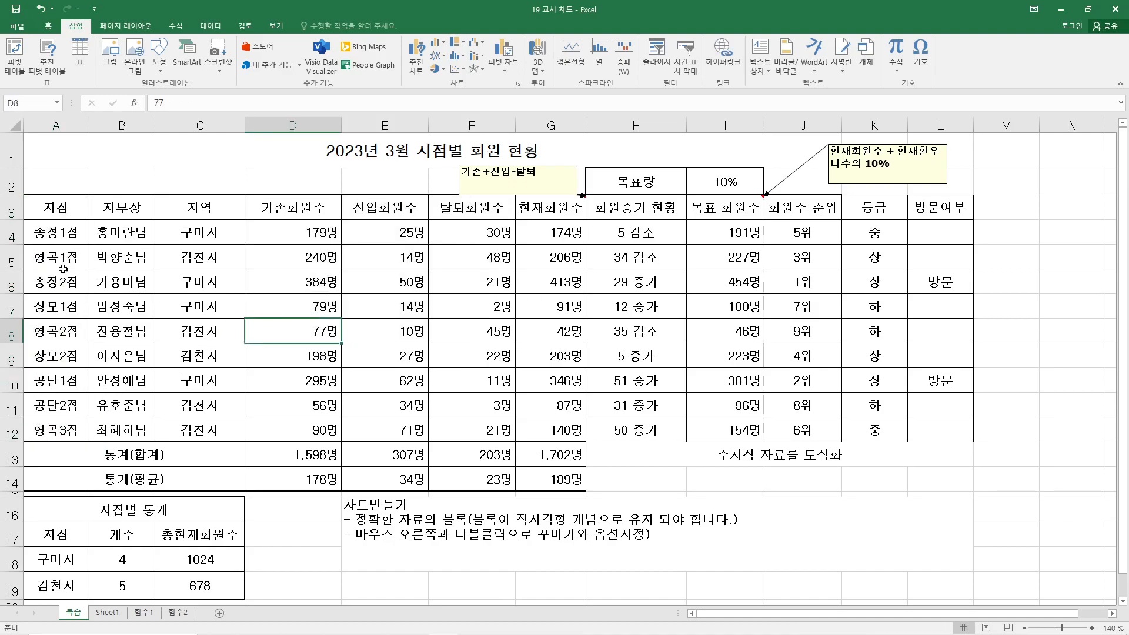
# - Insert a 3-D clustered column chart from the branch names in A3:A12 and the member counts in E3:G12
pyautogui.moveTo(50, 206); pyautogui.dragTo(73, 433)
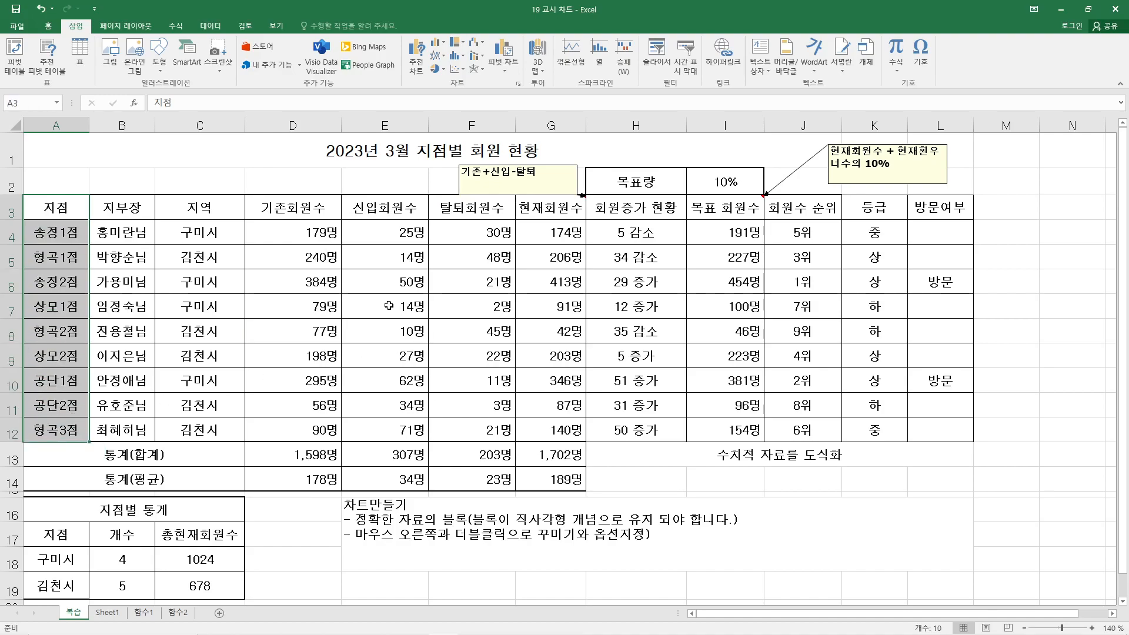
pyautogui.moveTo(391, 205); pyautogui.dragTo(545, 422)
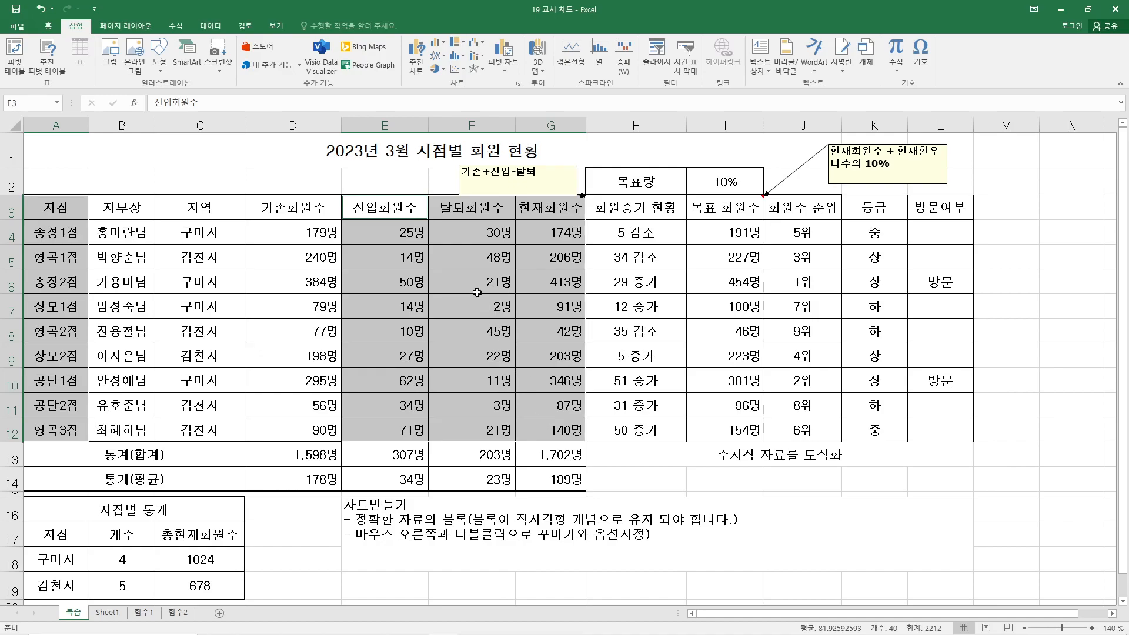
pyautogui.click(443, 49)
pyautogui.click(450, 130)
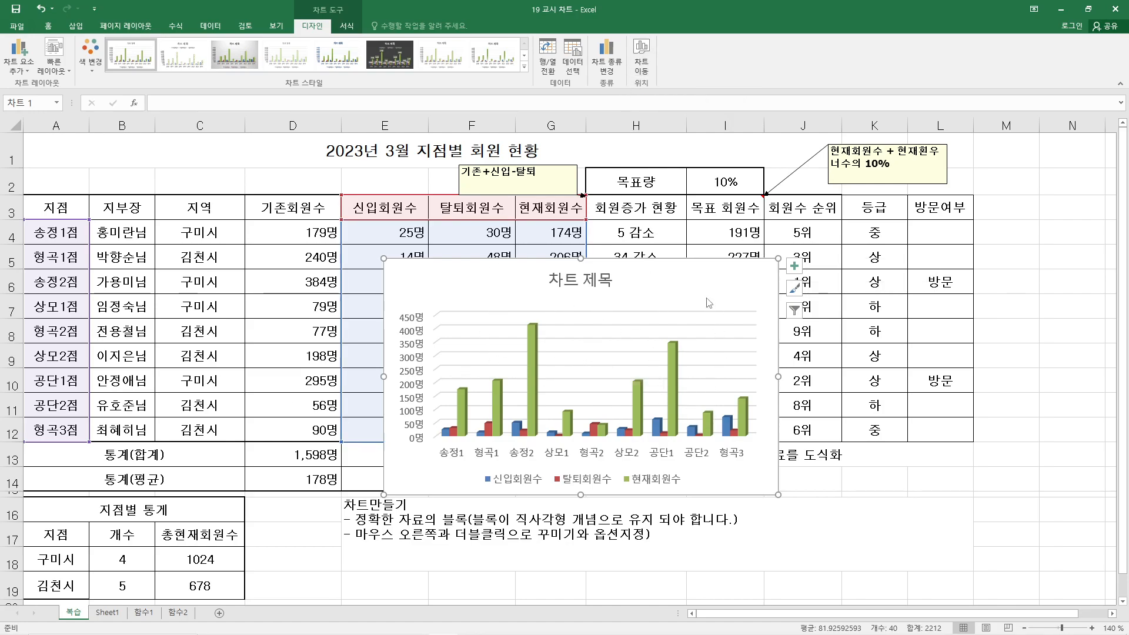
# - Reposition the chart over the lower rows of the member table, starting at about row 11
pyautogui.moveTo(702, 265); pyautogui.dragTo(592, 455)
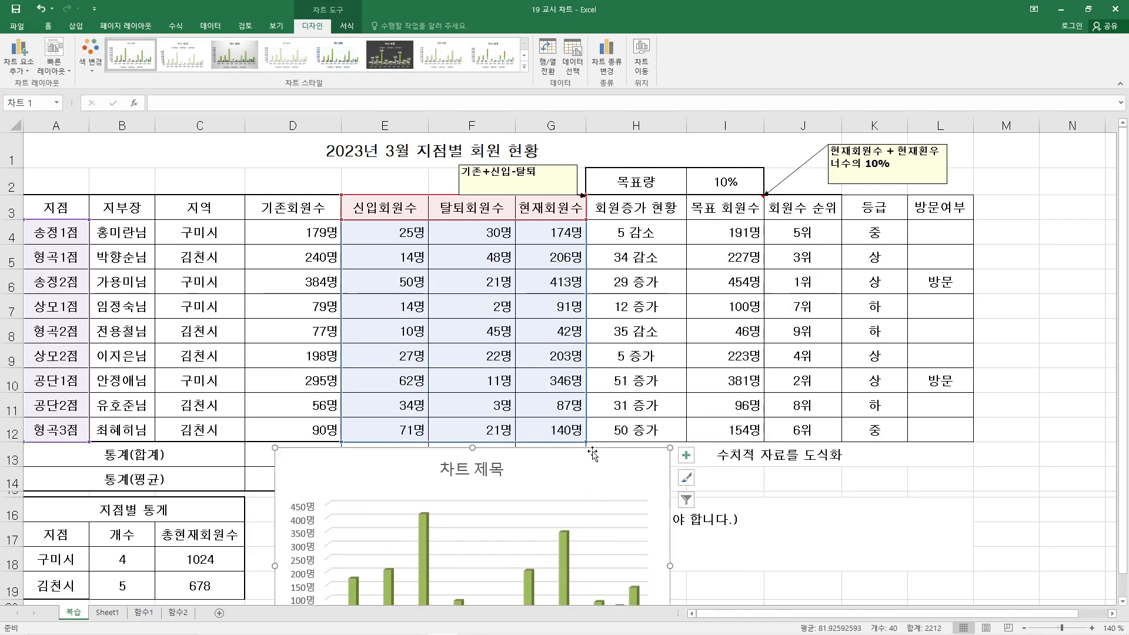
pyautogui.scroll(-3, 592, 454)
pyautogui.moveTo(593, 239); pyautogui.dragTo(570, 170)
pyautogui.scroll(3, 644, 351)
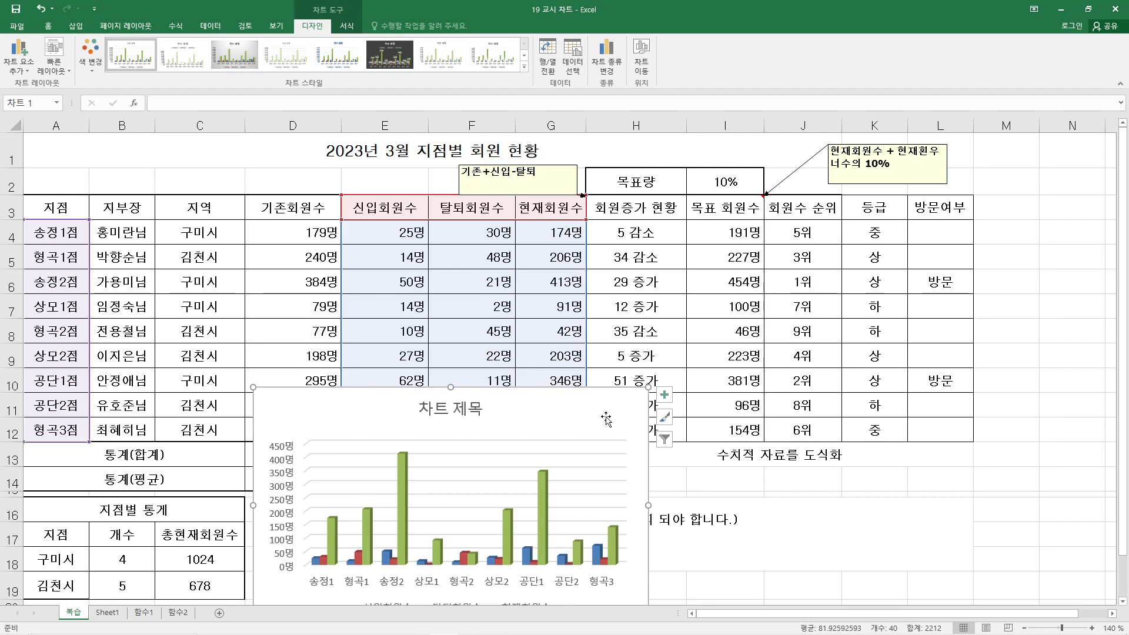
# - Move the chart to a new sheet named 인원비교
pyautogui.click(641, 65)
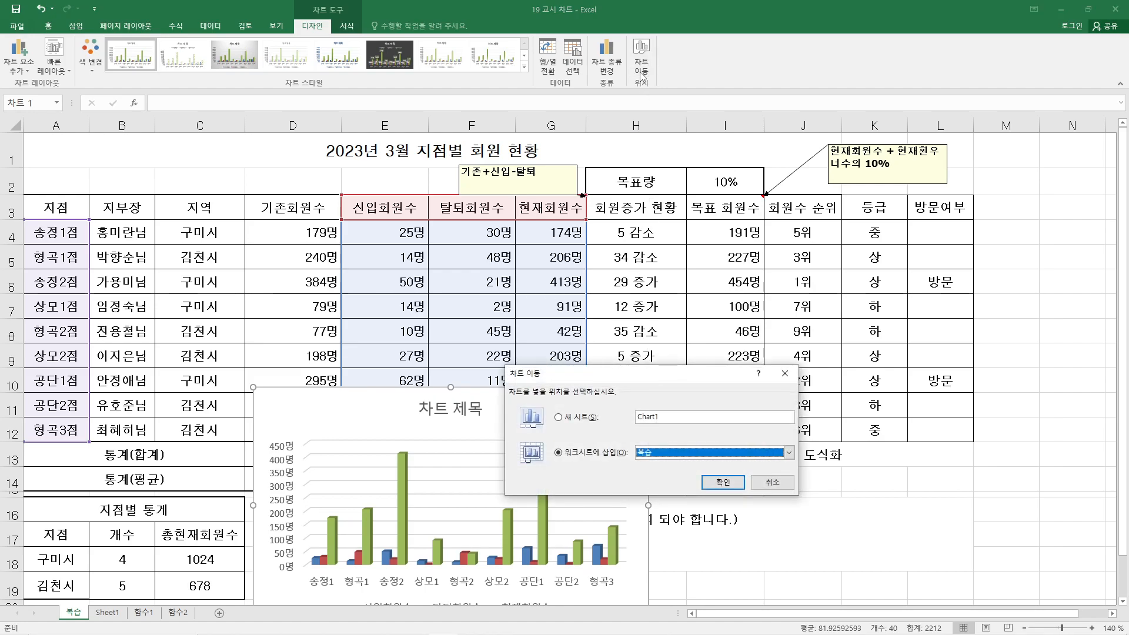
pyautogui.click(558, 417)
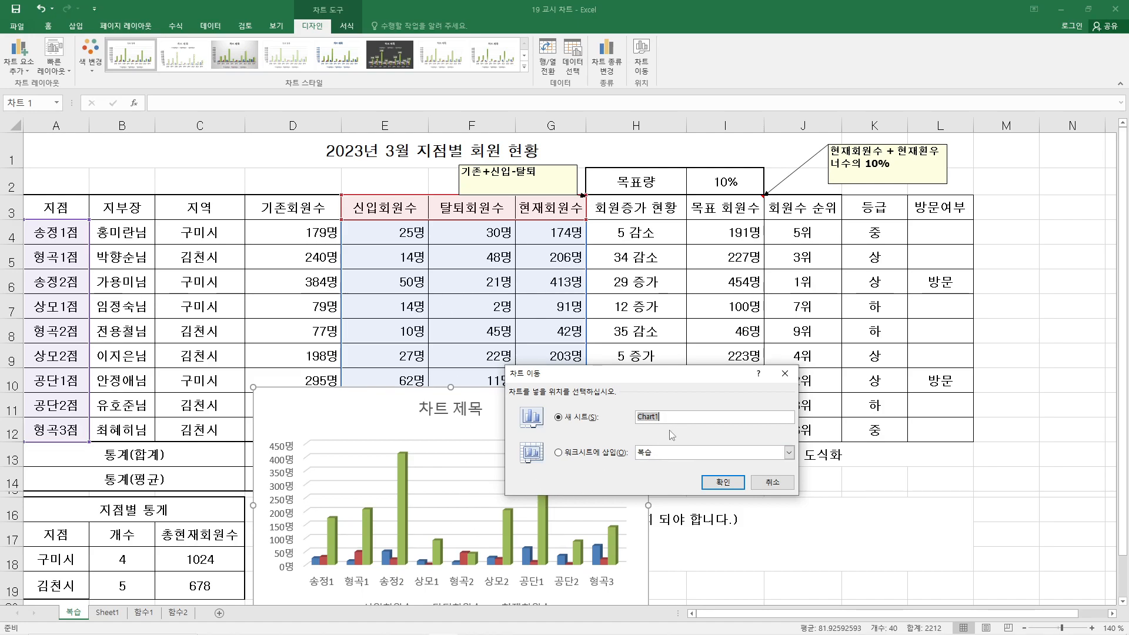
pyautogui.write('원비교')
pyautogui.click(722, 486)
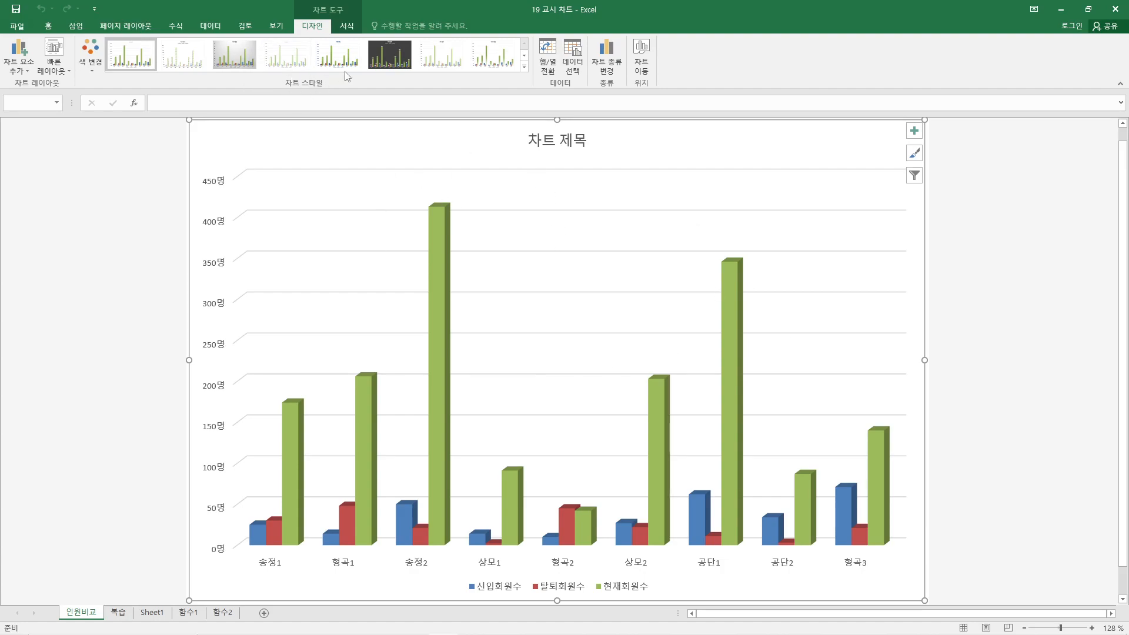
# - Try several chart styles and apply the one with hatched columns, data labels and the legend beneath the title
pyautogui.click(524, 66)
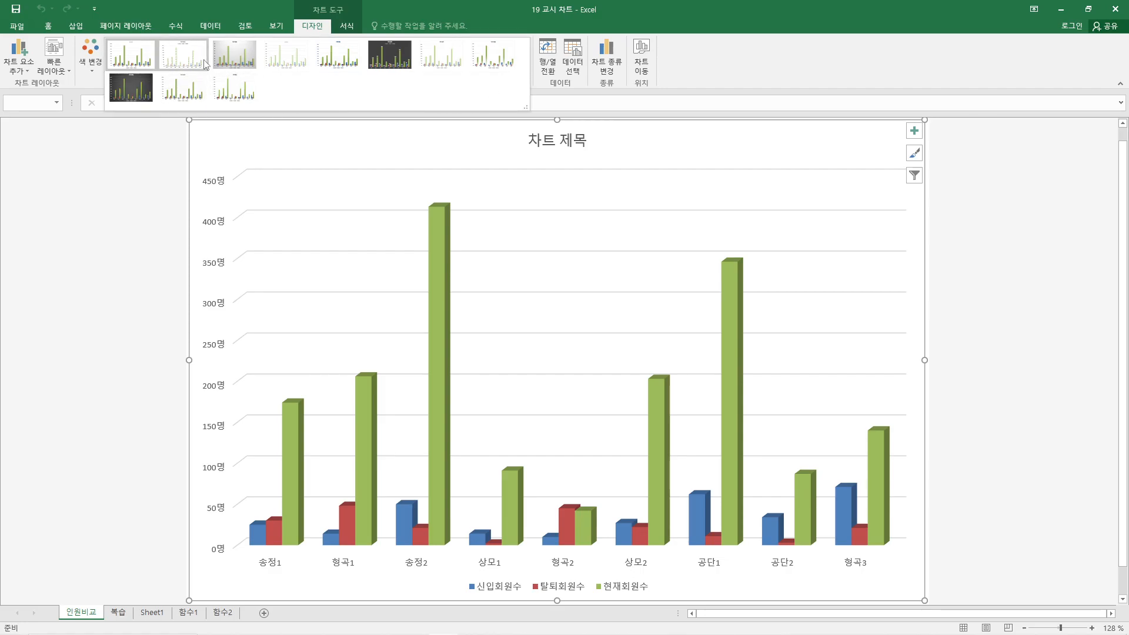
pyautogui.click(285, 59)
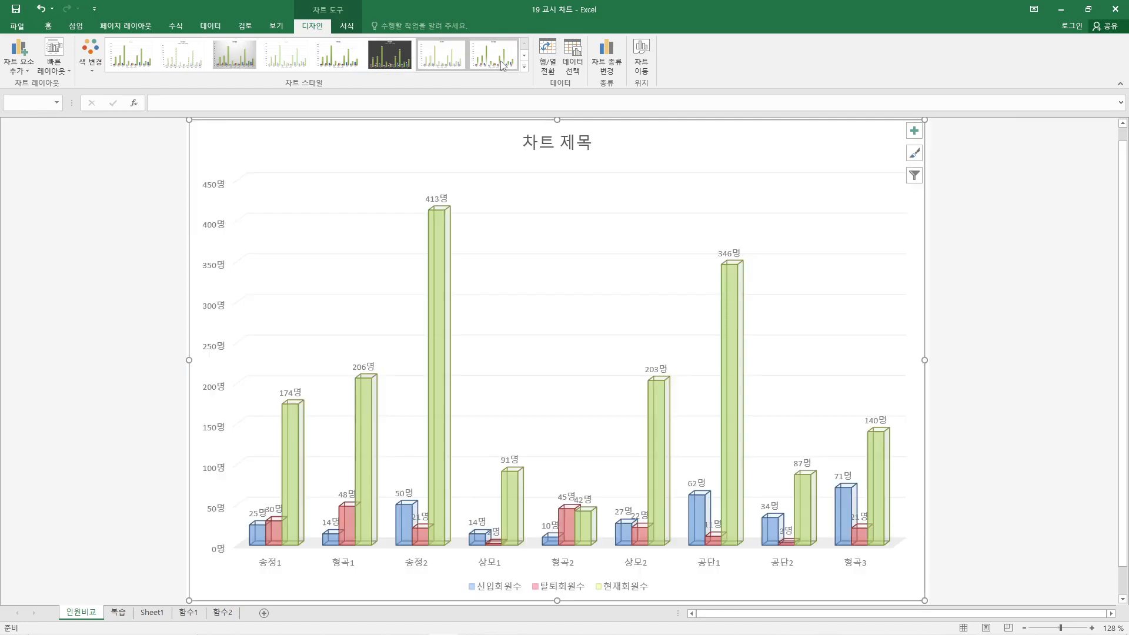
pyautogui.click(492, 55)
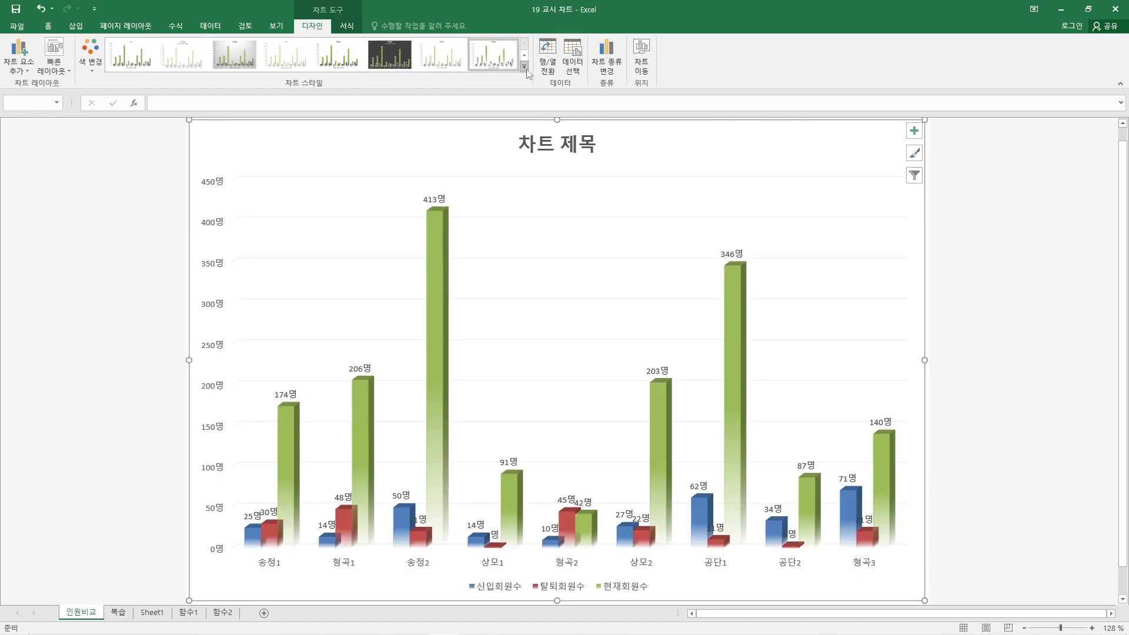
pyautogui.click(524, 67)
pyautogui.click(189, 93)
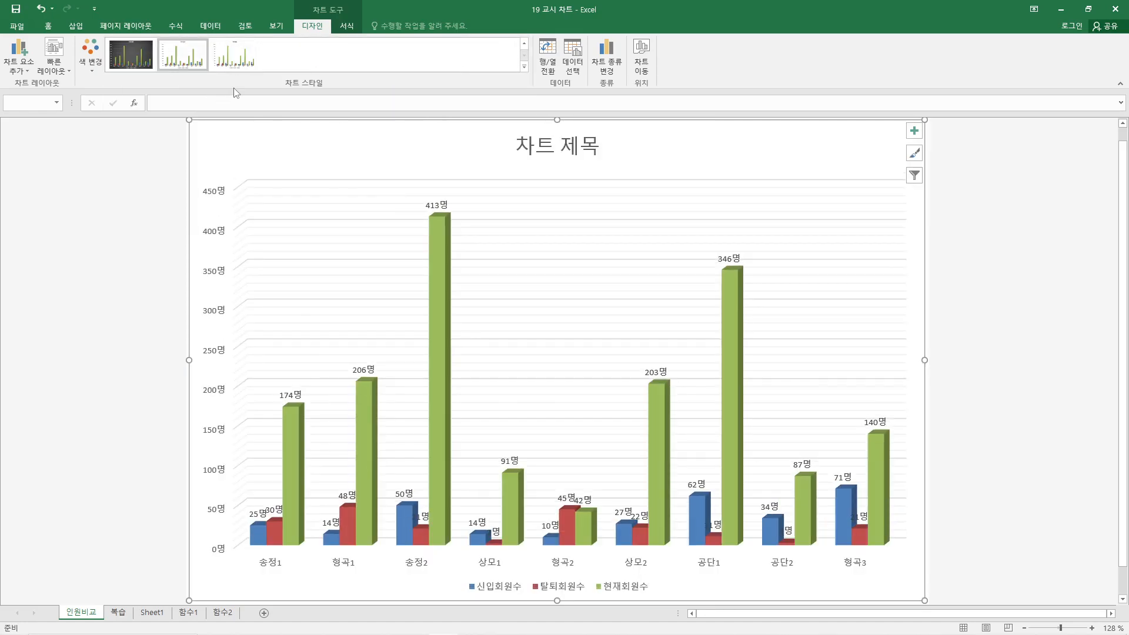
pyautogui.click(524, 67)
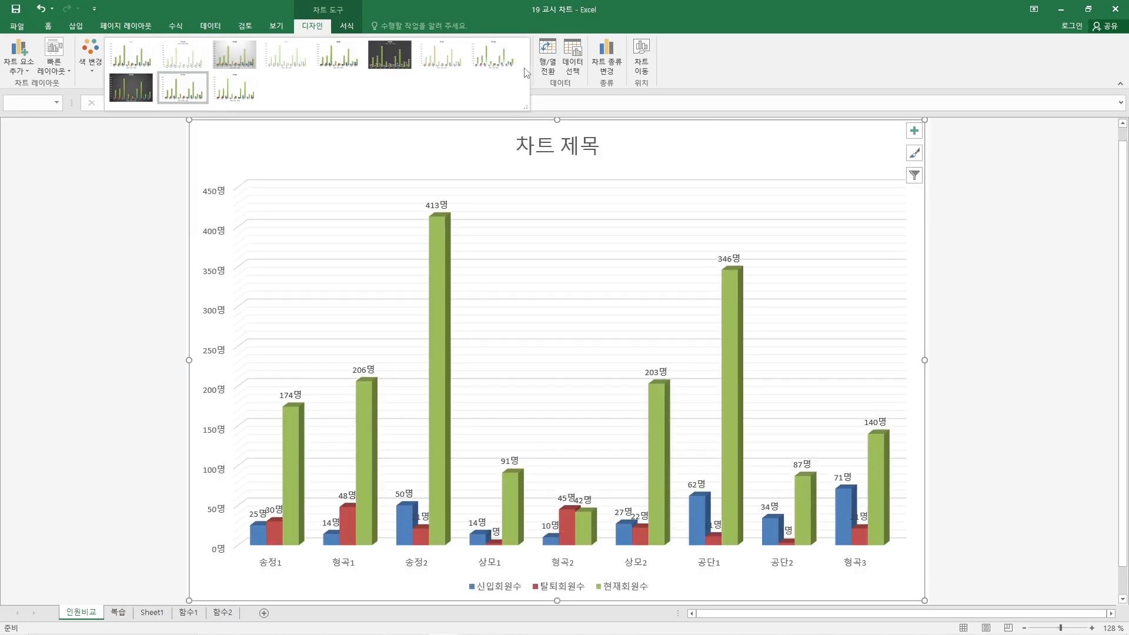
pyautogui.click(220, 81)
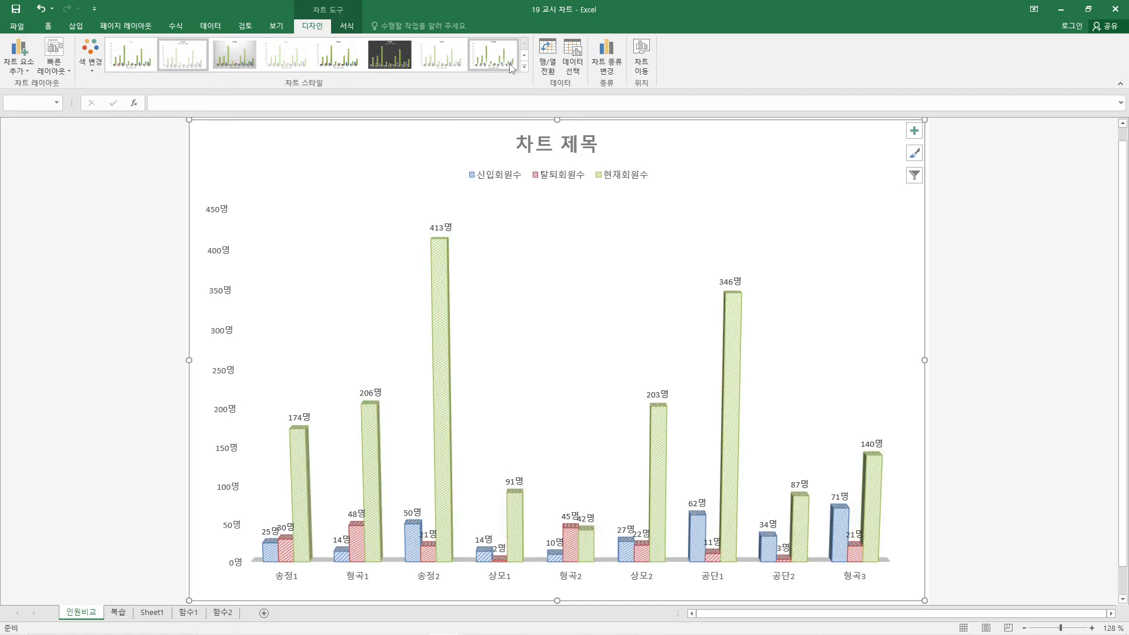
# - Apply the chart style with solid glossy columns and light blue gridlines, and set the quick layout to 레이아웃 5
pyautogui.click(524, 67)
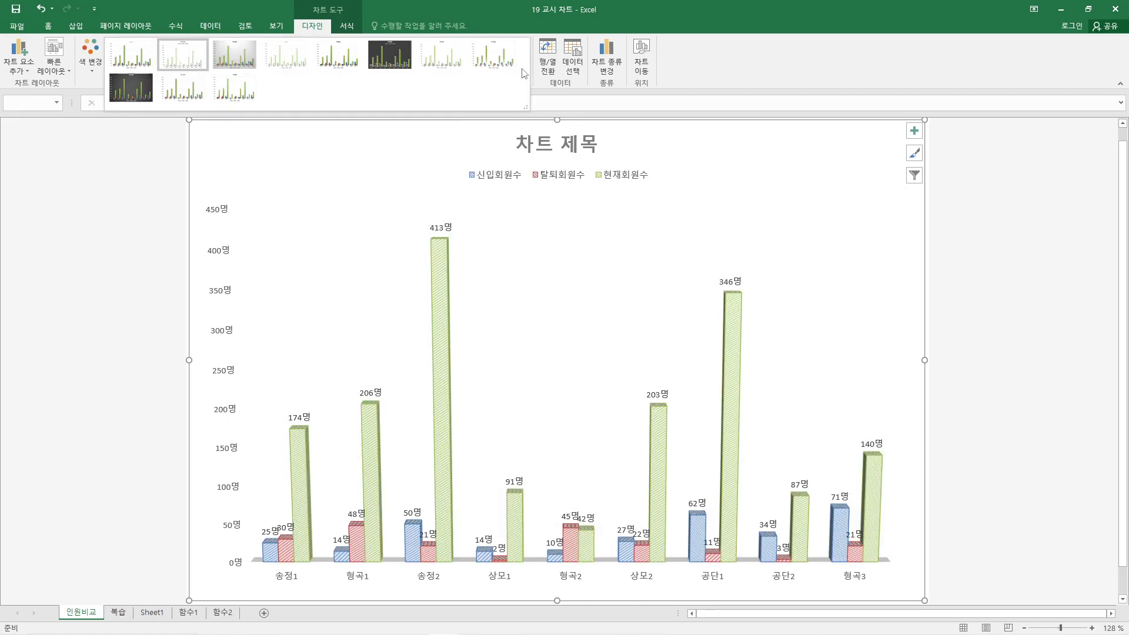
pyautogui.click(338, 59)
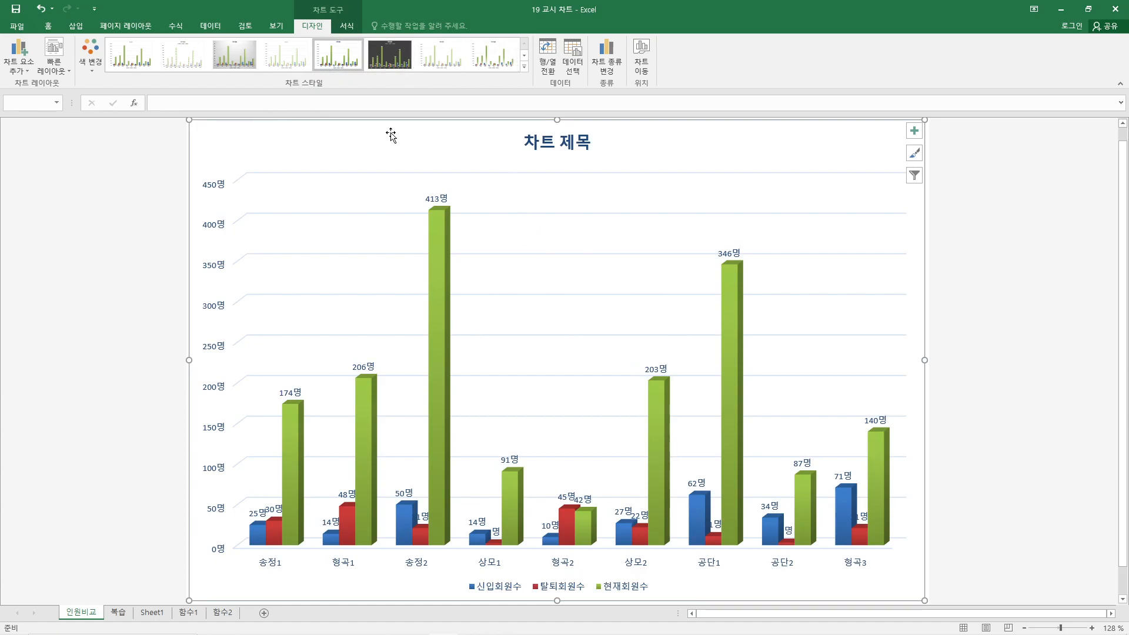
pyautogui.click(63, 73)
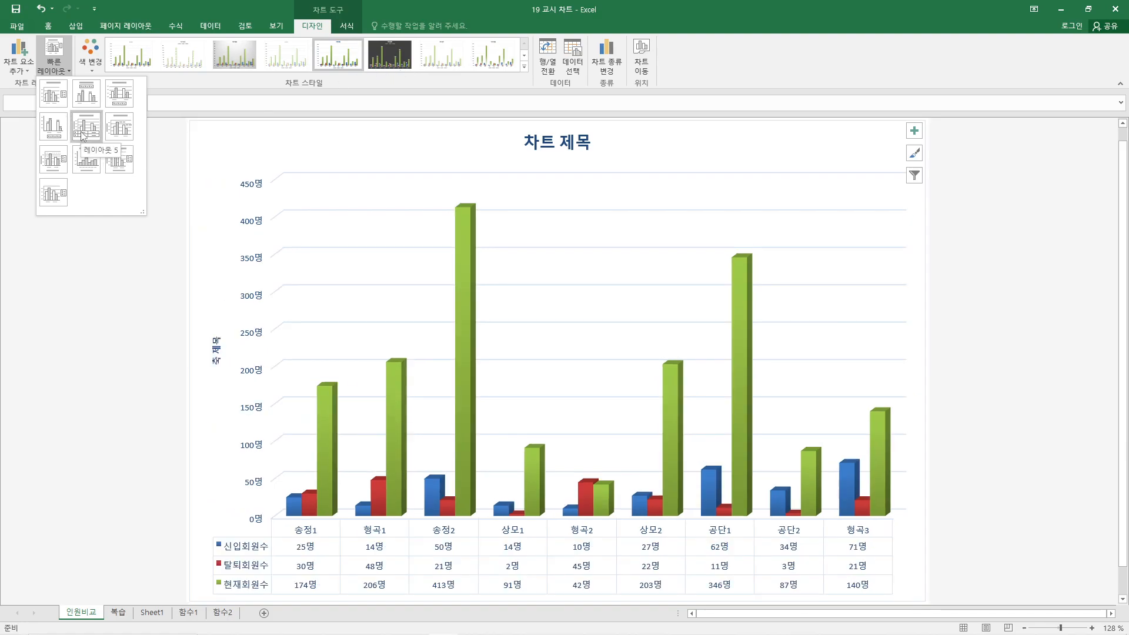
pyautogui.click(84, 136)
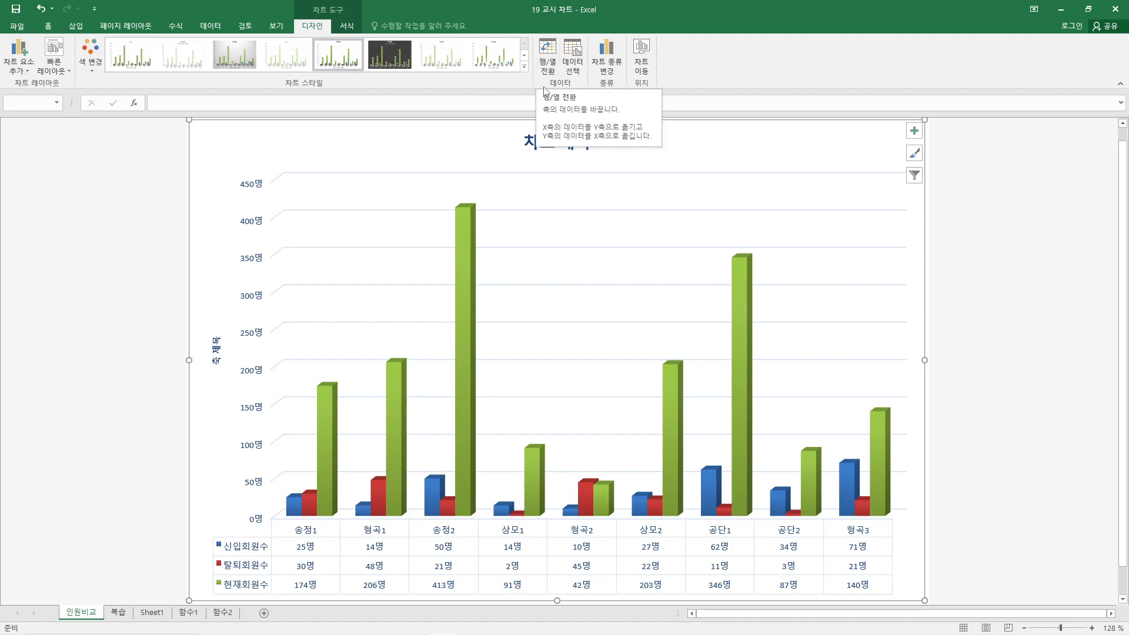
# - Try switching the chart's rows and columns several times, returning to the branch names along the horizontal axis
pyautogui.click(546, 61)
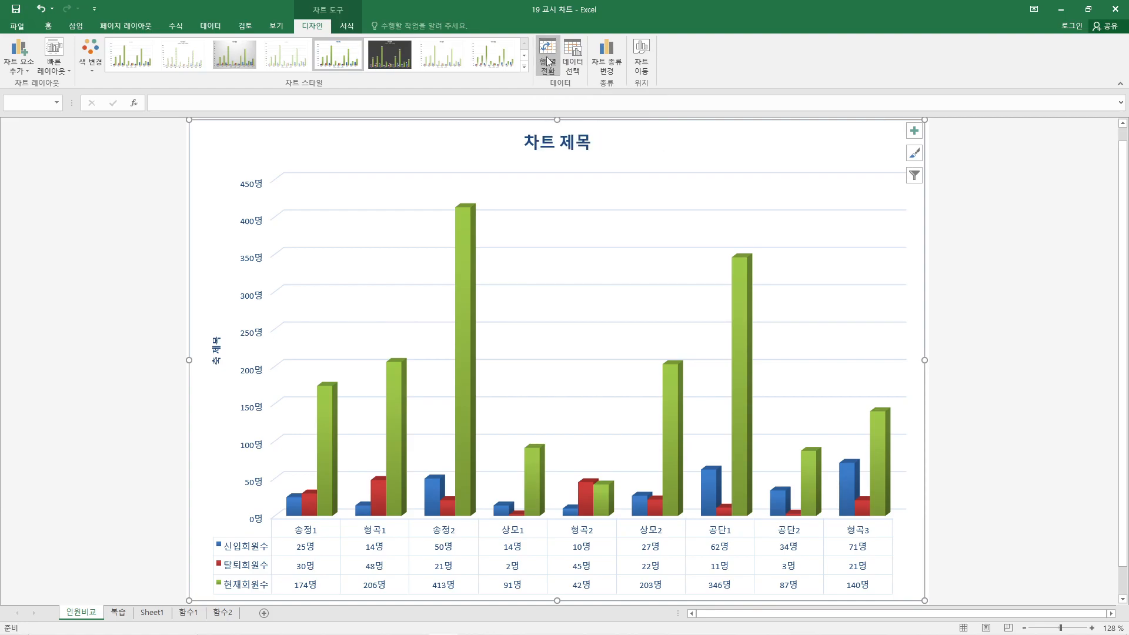
pyautogui.click(547, 62)
pyautogui.click(547, 61)
pyautogui.click(547, 62)
pyautogui.click(547, 62)
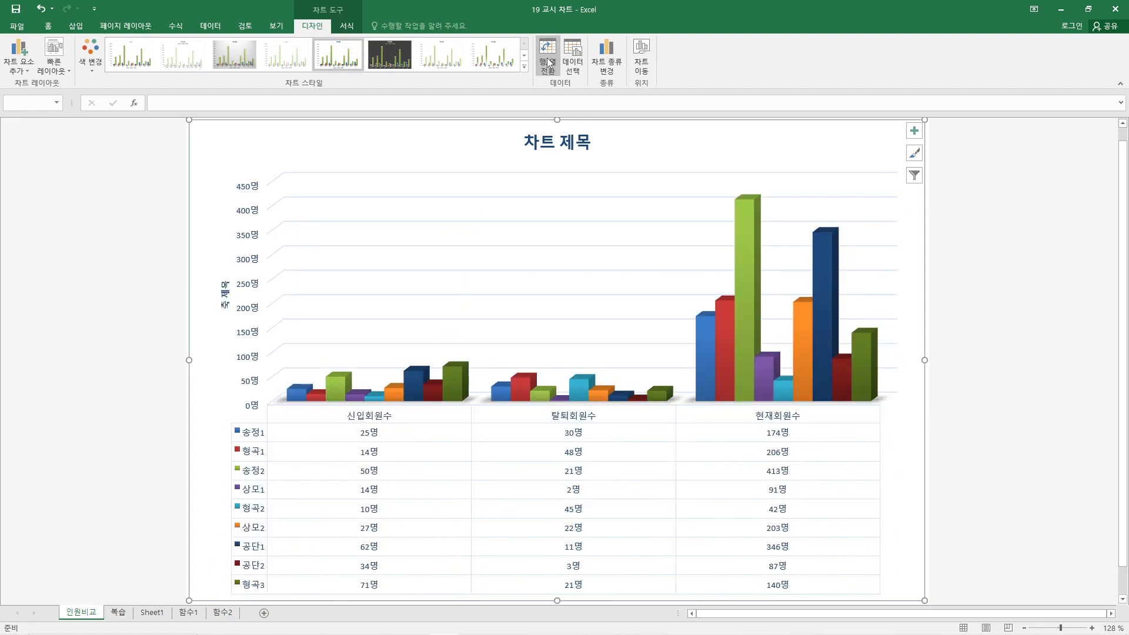
pyautogui.click(548, 62)
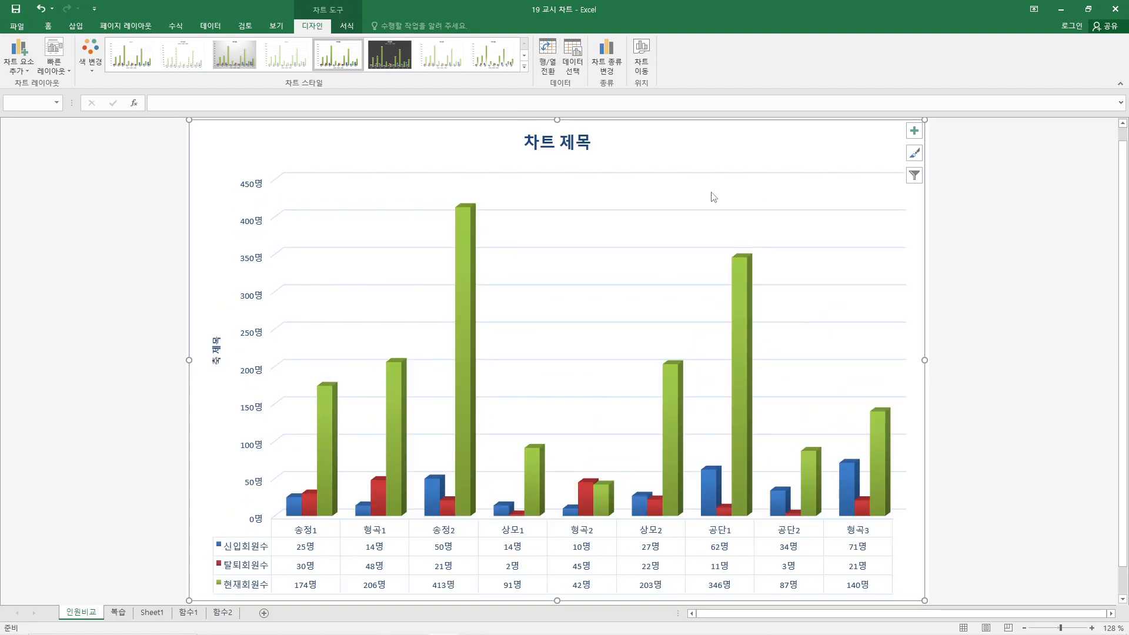
pyautogui.click(546, 64)
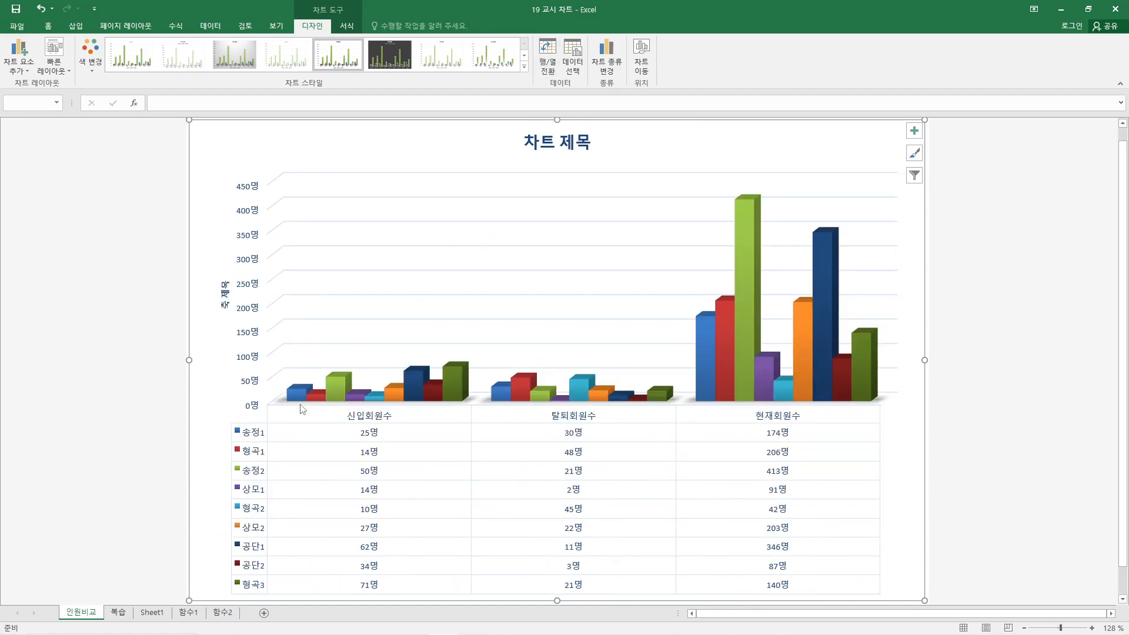
pyautogui.click(551, 67)
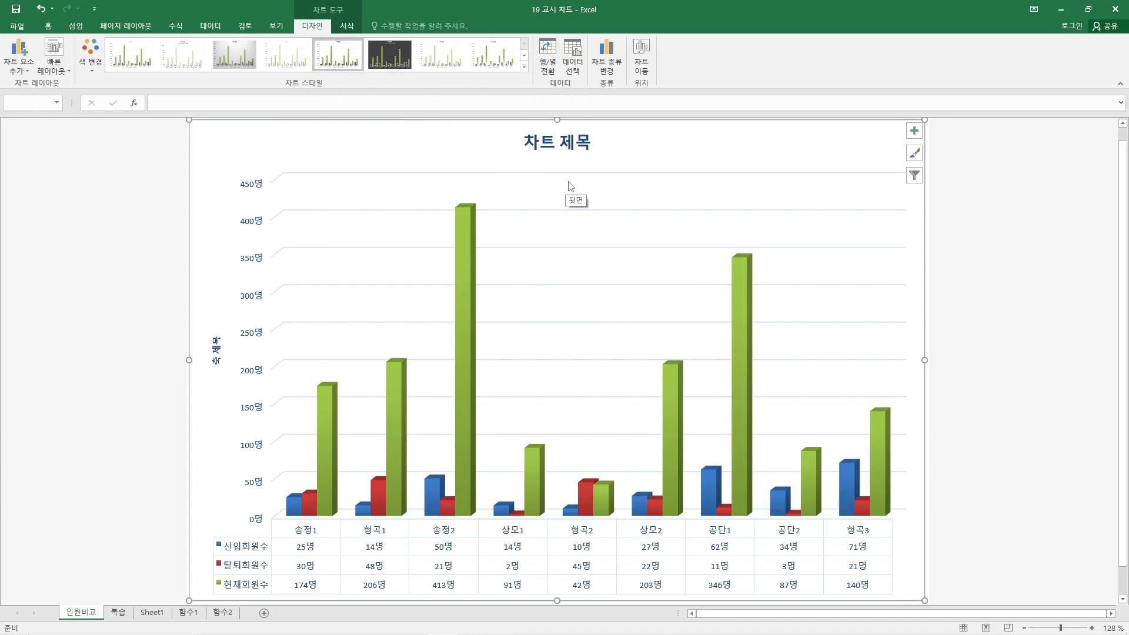
# - Change the chart title to 지점별 인원 현황 분석 and delete the vertical axis title
pyautogui.click(590, 154)
pyautogui.click(589, 146)
pyautogui.press('BackSpace')
pyautogui.press('BackSpace')
pyautogui.press('BackSpace')
pyautogui.press('BackSpace')
pyautogui.press('BackSpace')
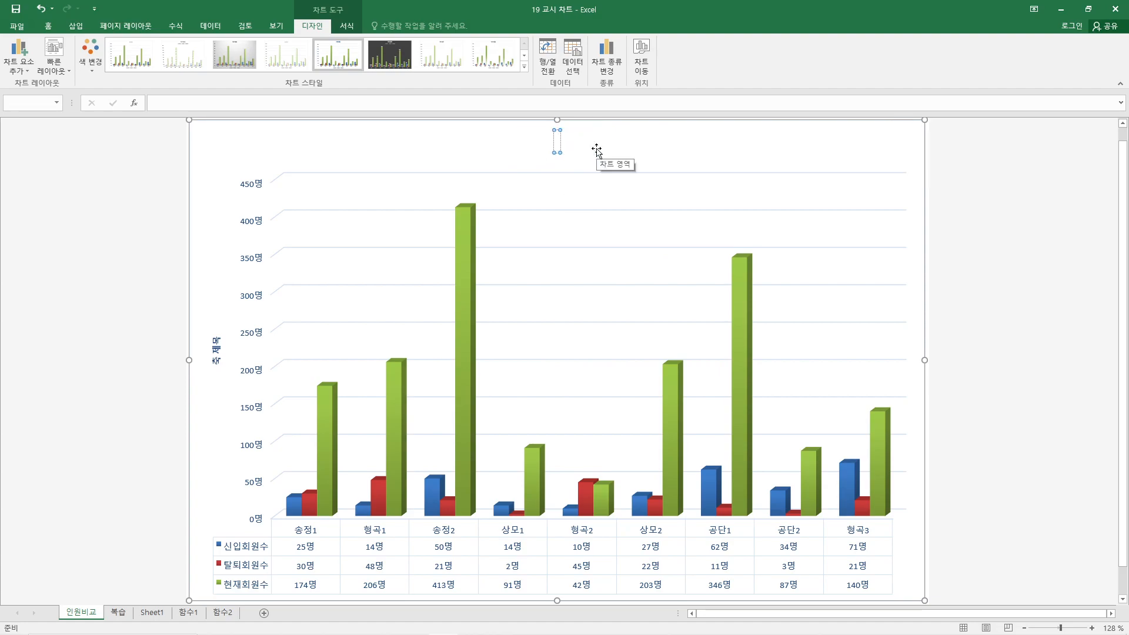
pyautogui.write('지점별')
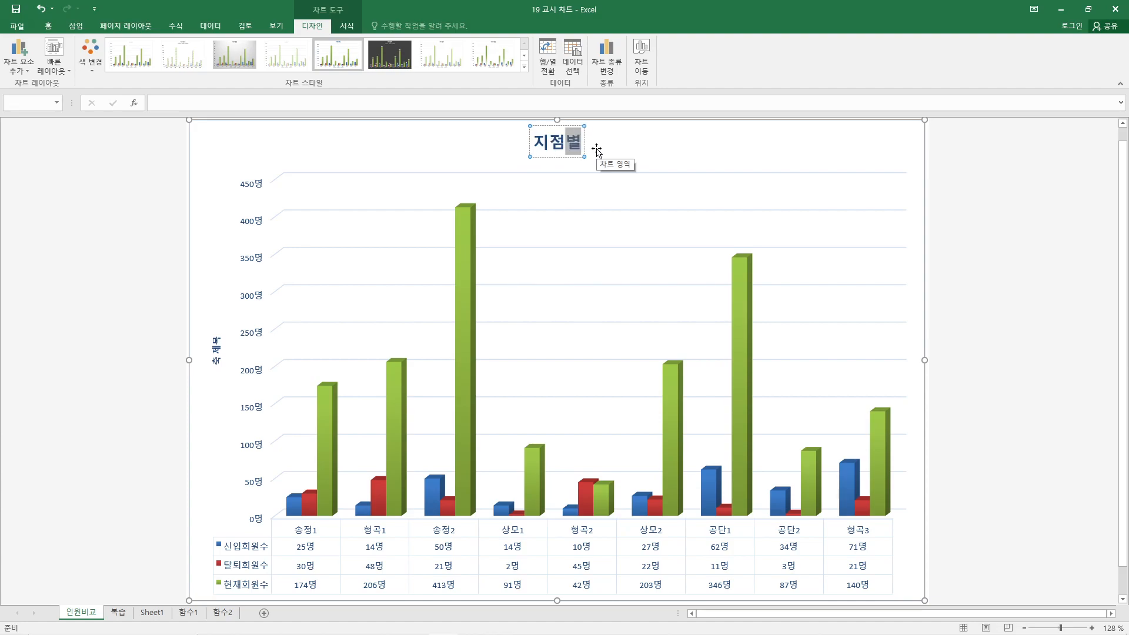
pyautogui.write(' 이ㄴ원 현')
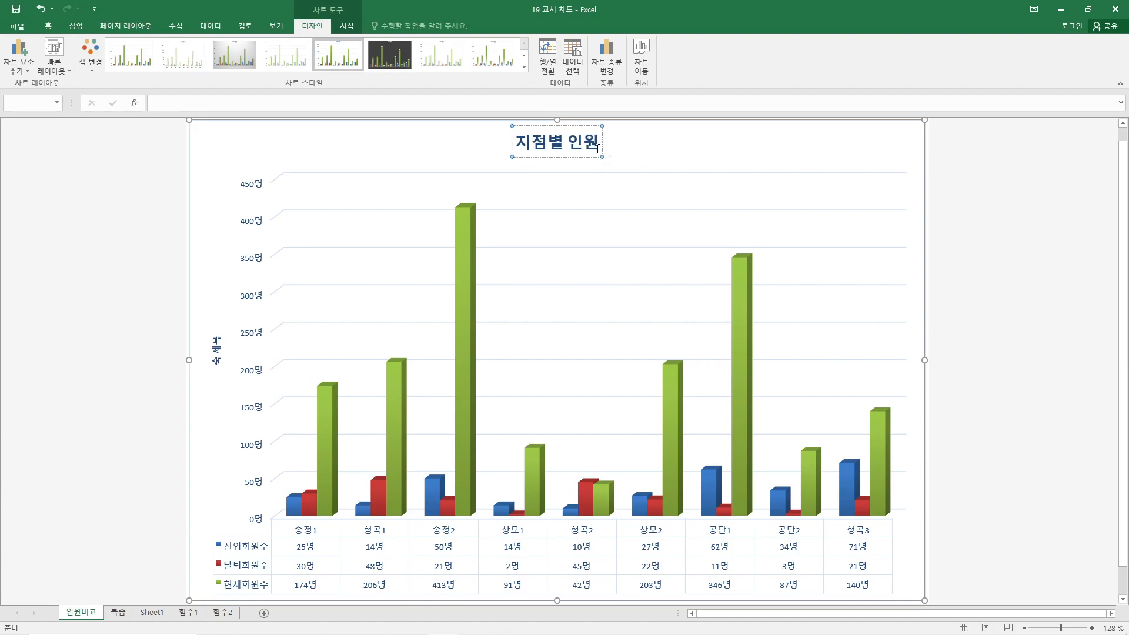
pyautogui.write('황 분석')
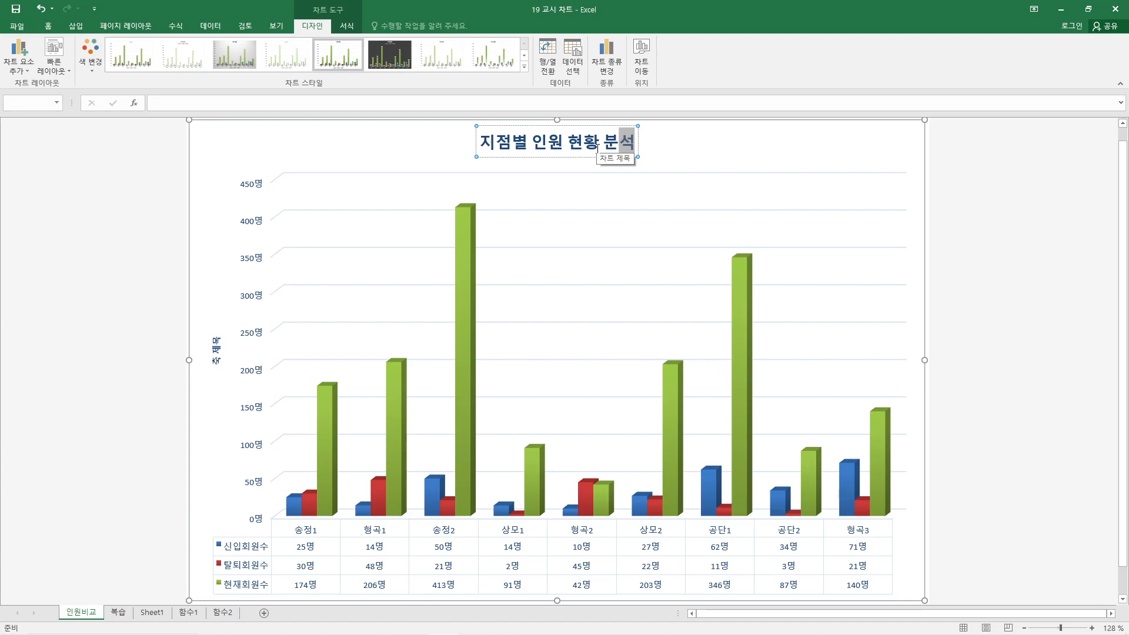
pyautogui.click(215, 357)
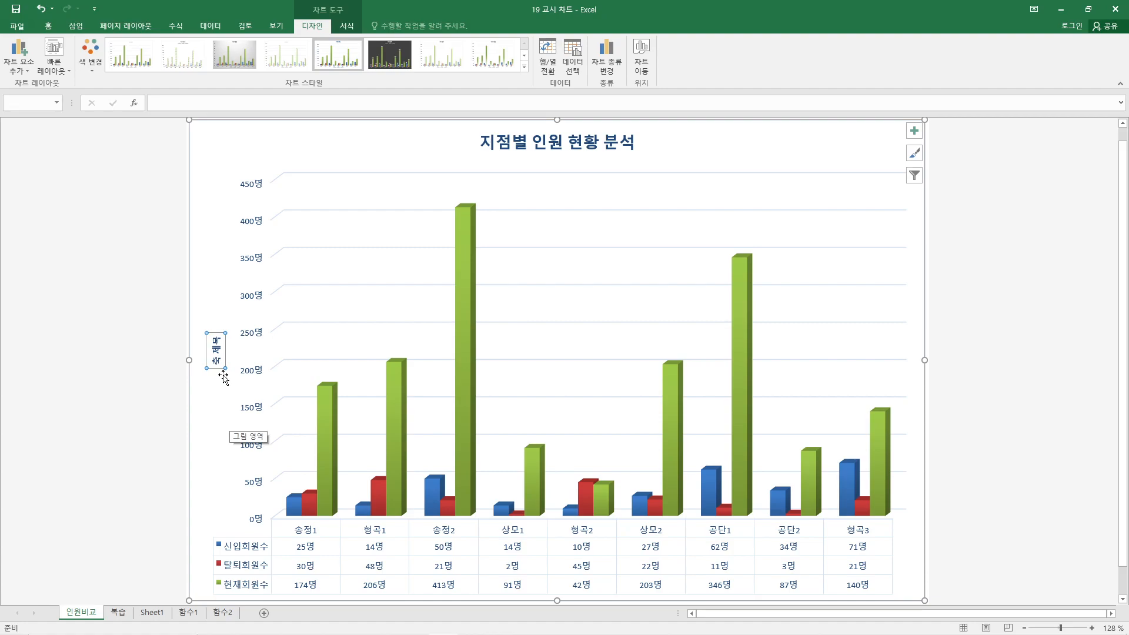
pyautogui.press('Delete')
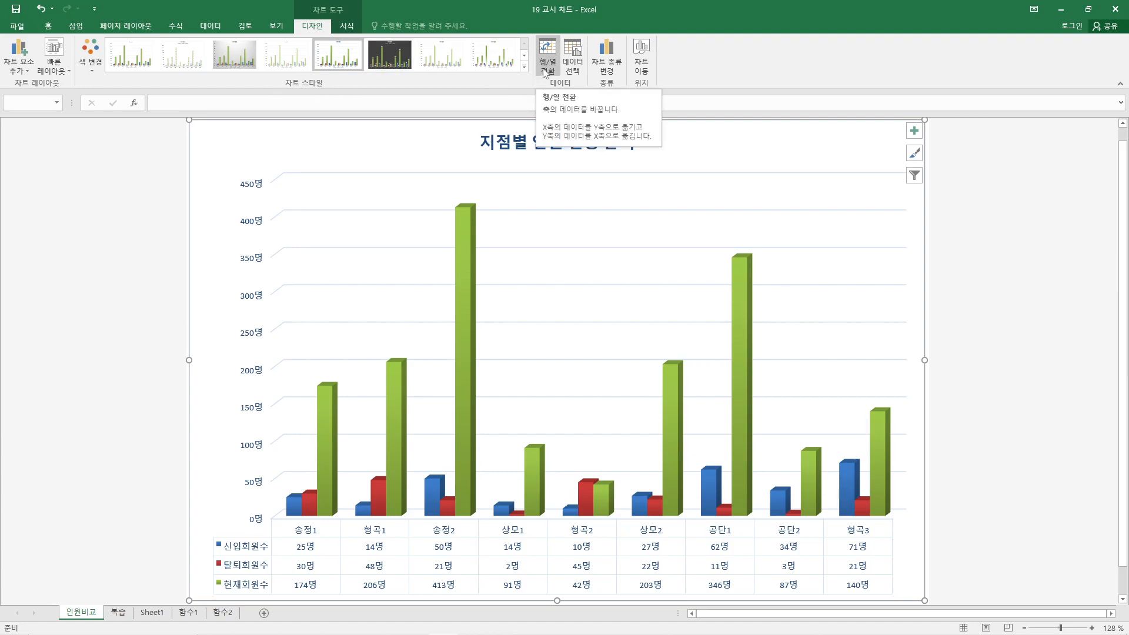
# - Add data labels to all columns with the value and no category name, and close the label formatting options
pyautogui.click(22, 66)
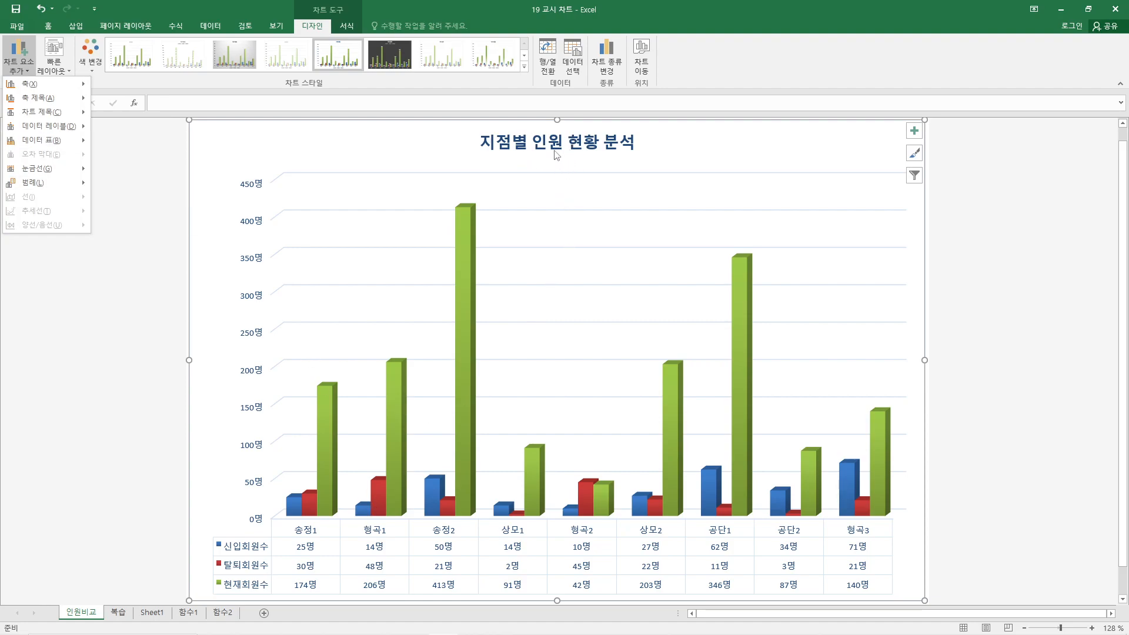
pyautogui.moveTo(47, 85)
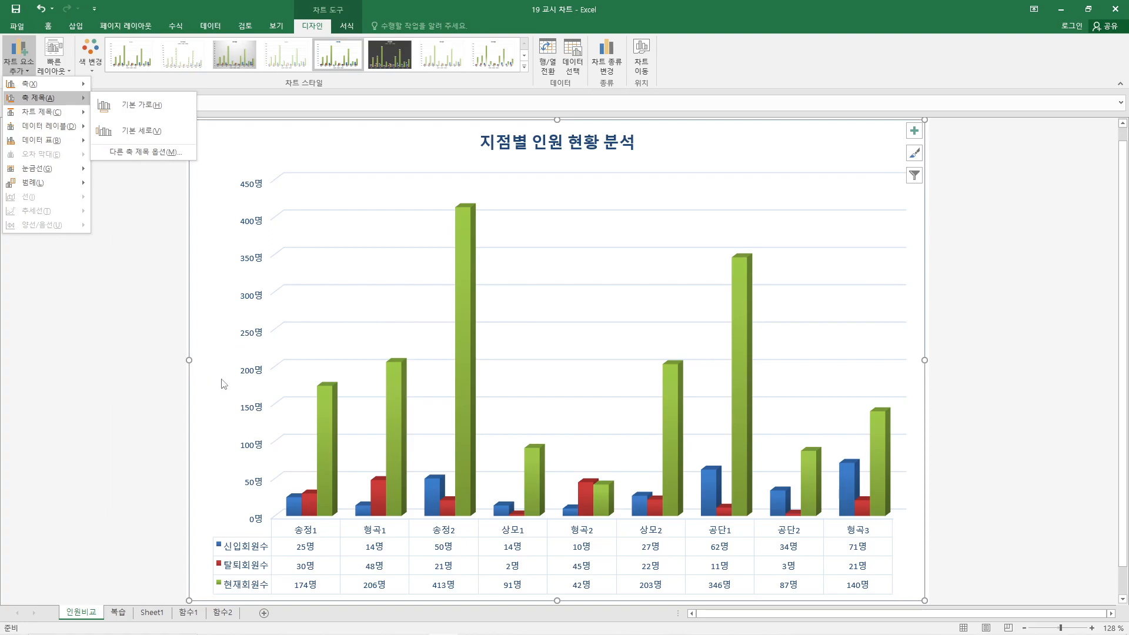
pyautogui.moveTo(65, 133)
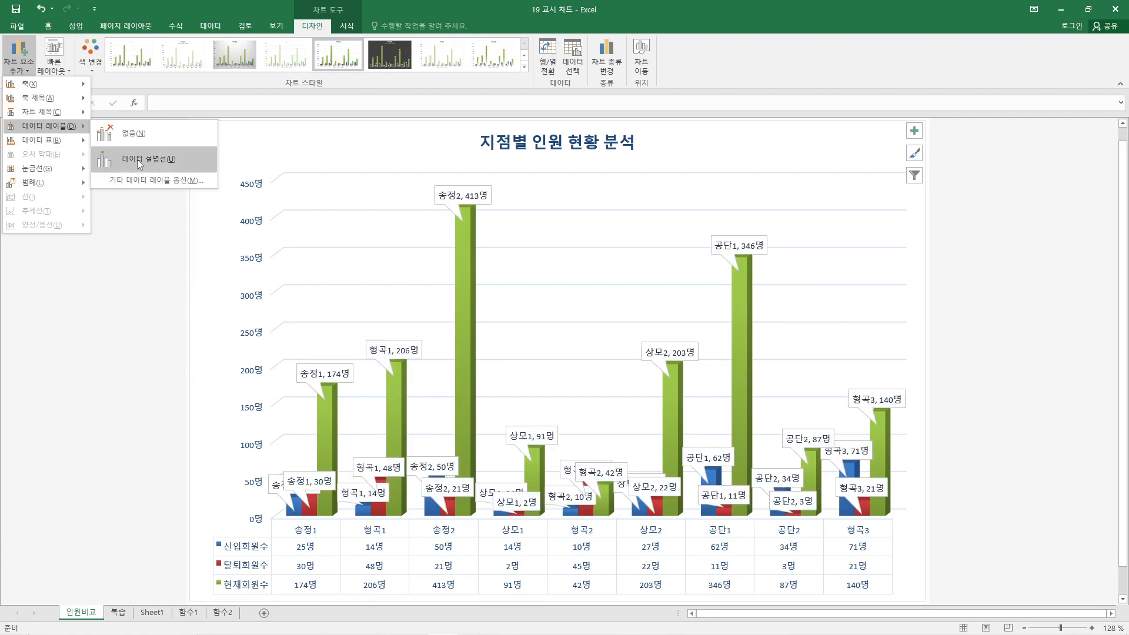
pyautogui.click(171, 181)
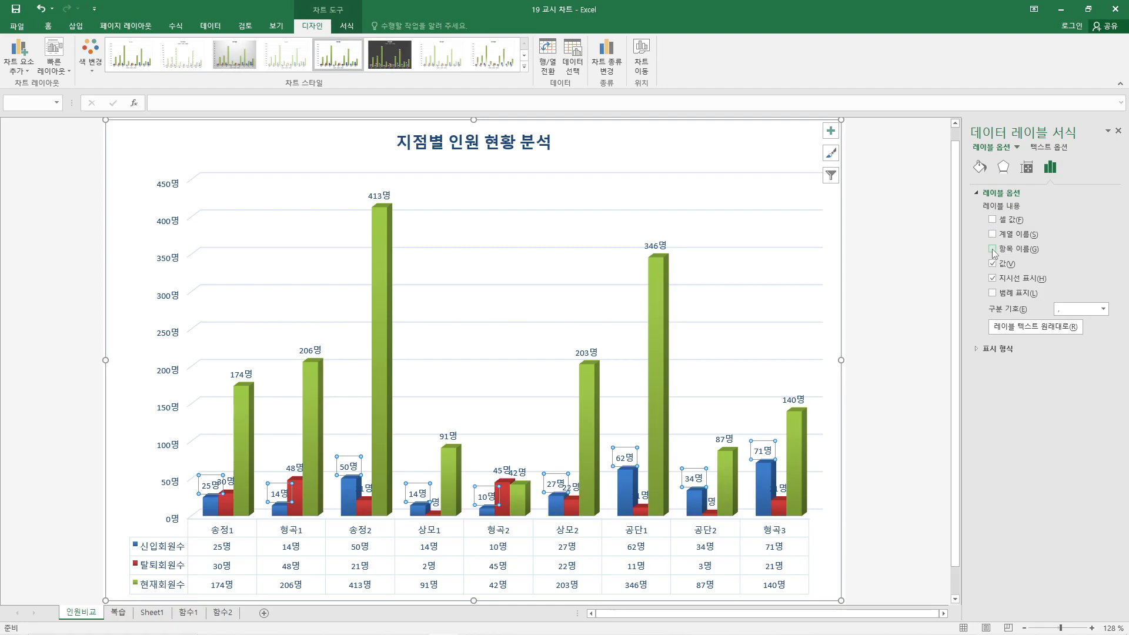
pyautogui.click(31, 69)
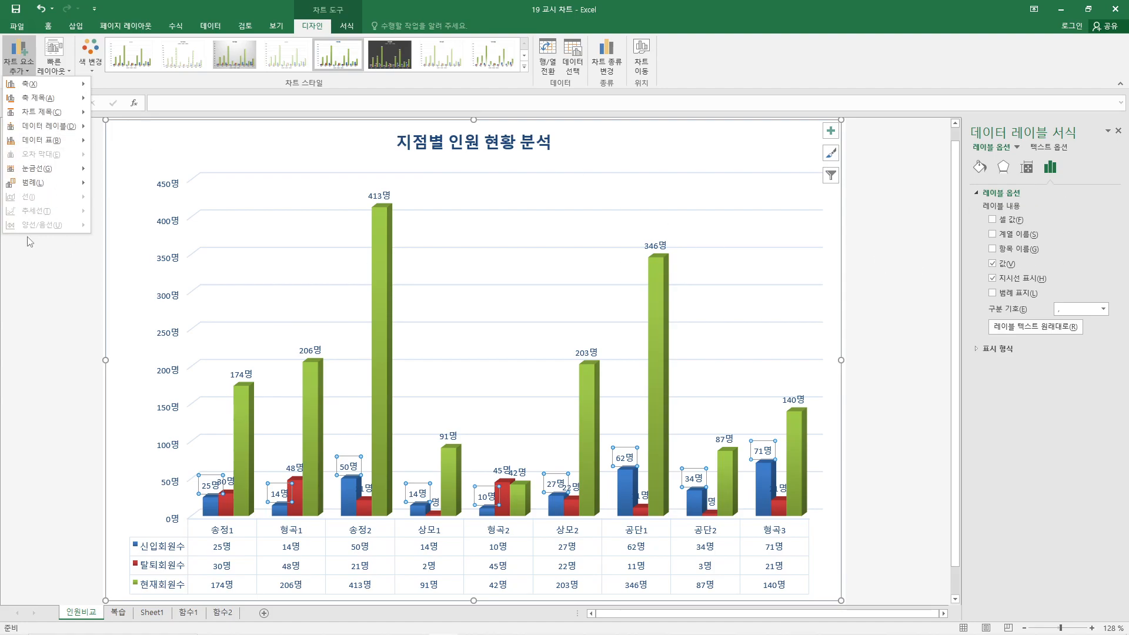
pyautogui.moveTo(32, 182)
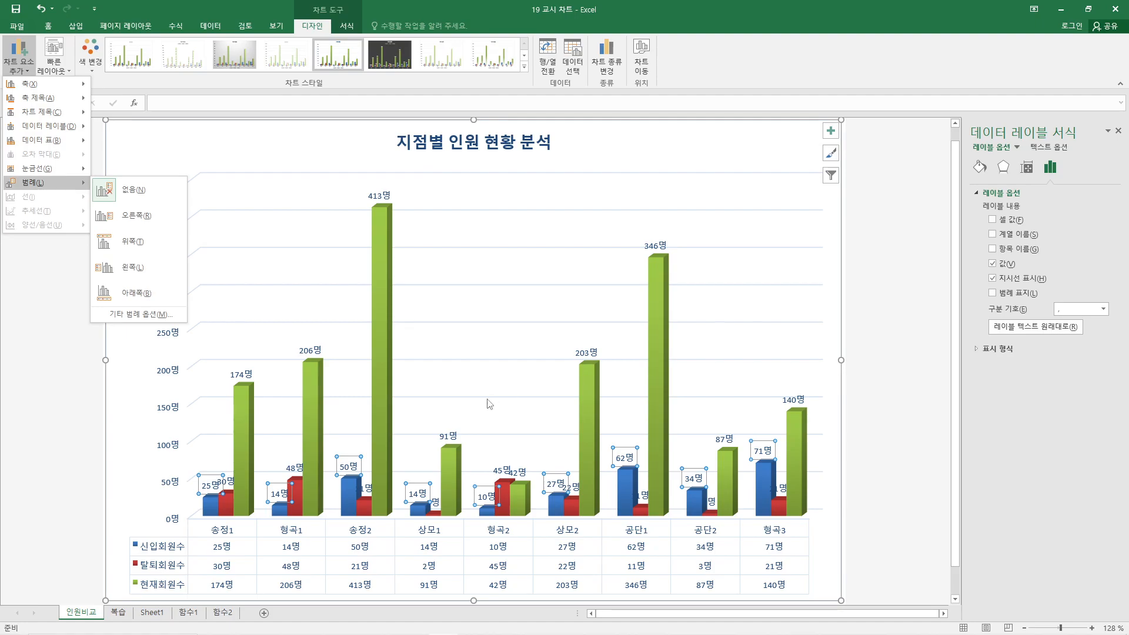
pyautogui.click(1121, 134)
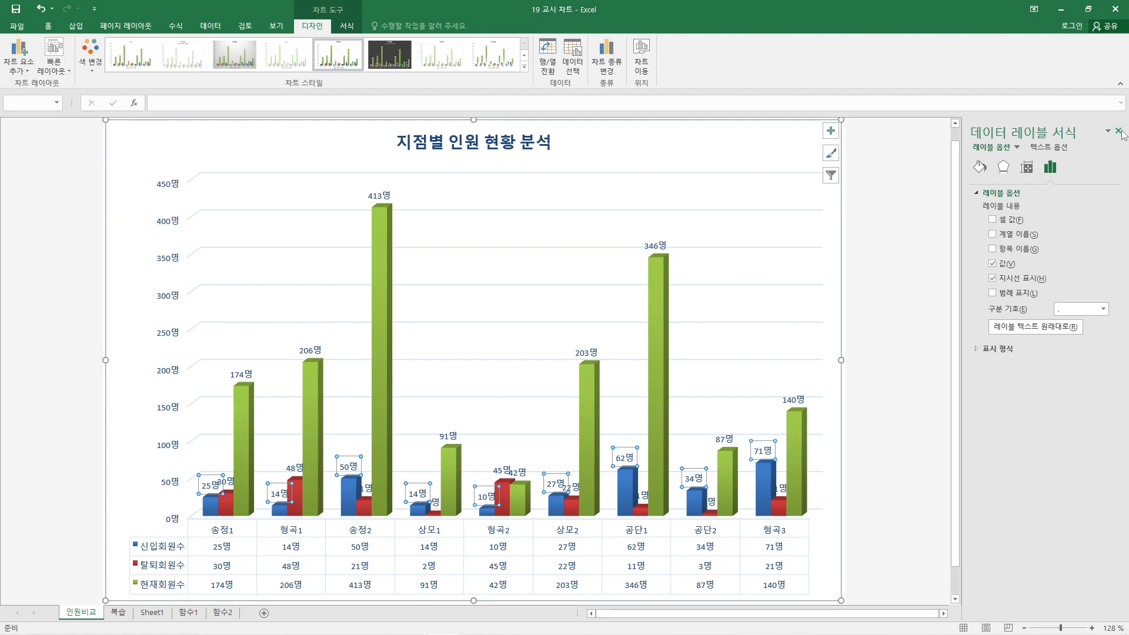
pyautogui.click(1119, 131)
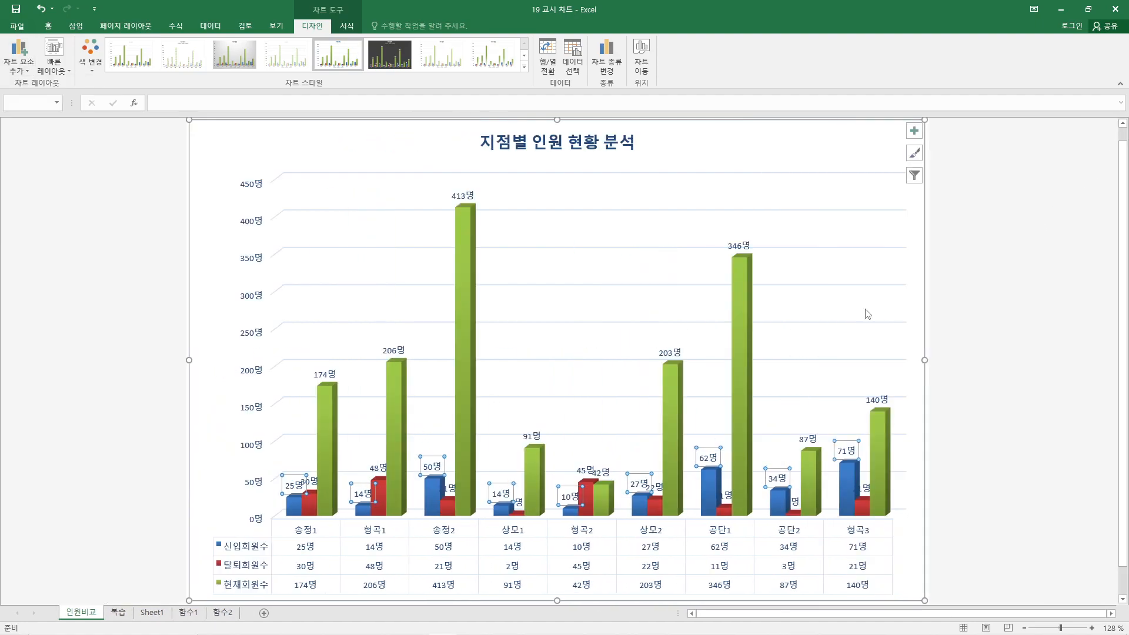
# - Examine the formatting options of the chart title, the 현재회원수 series, its data labels and the chart walls
pyautogui.doubleClick(560, 143)
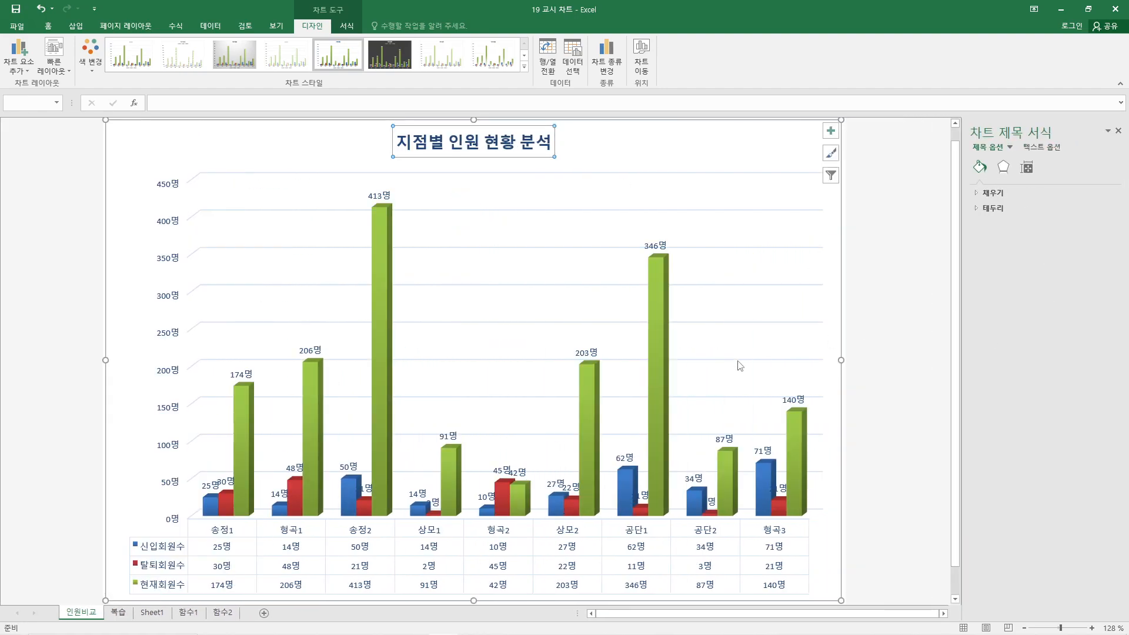
pyautogui.rightClick(657, 374)
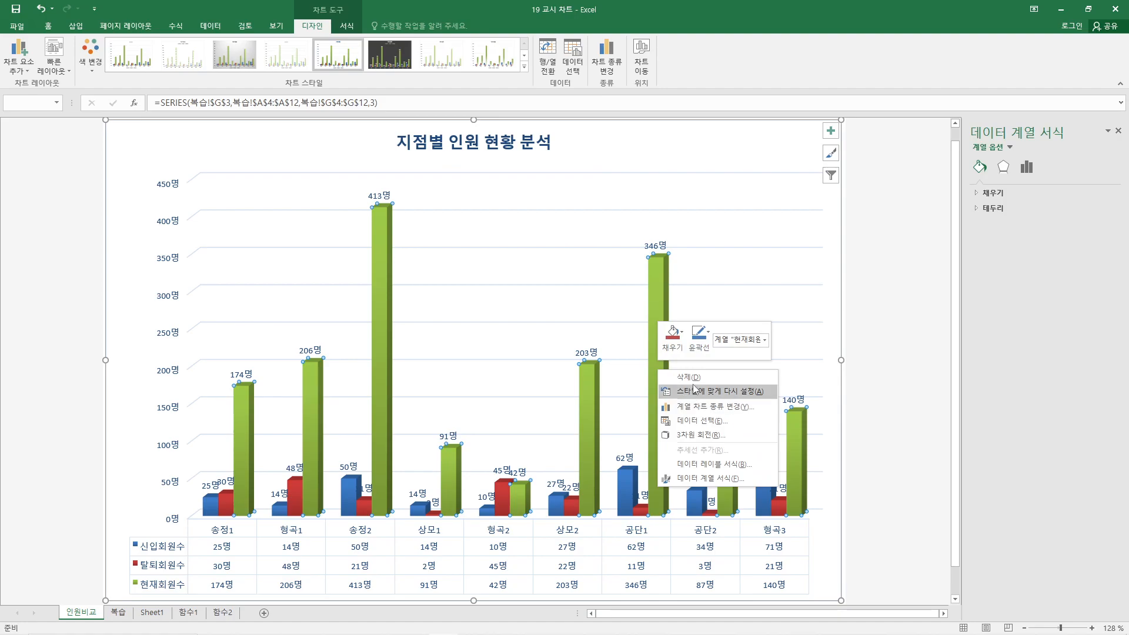
pyautogui.click(714, 464)
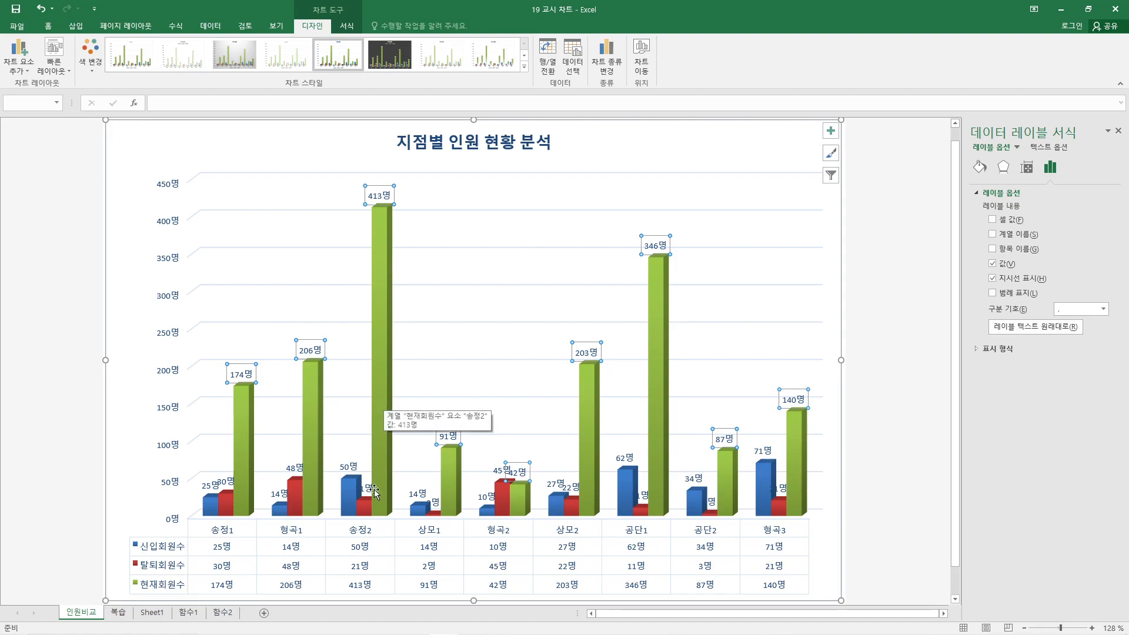
pyautogui.click(245, 441)
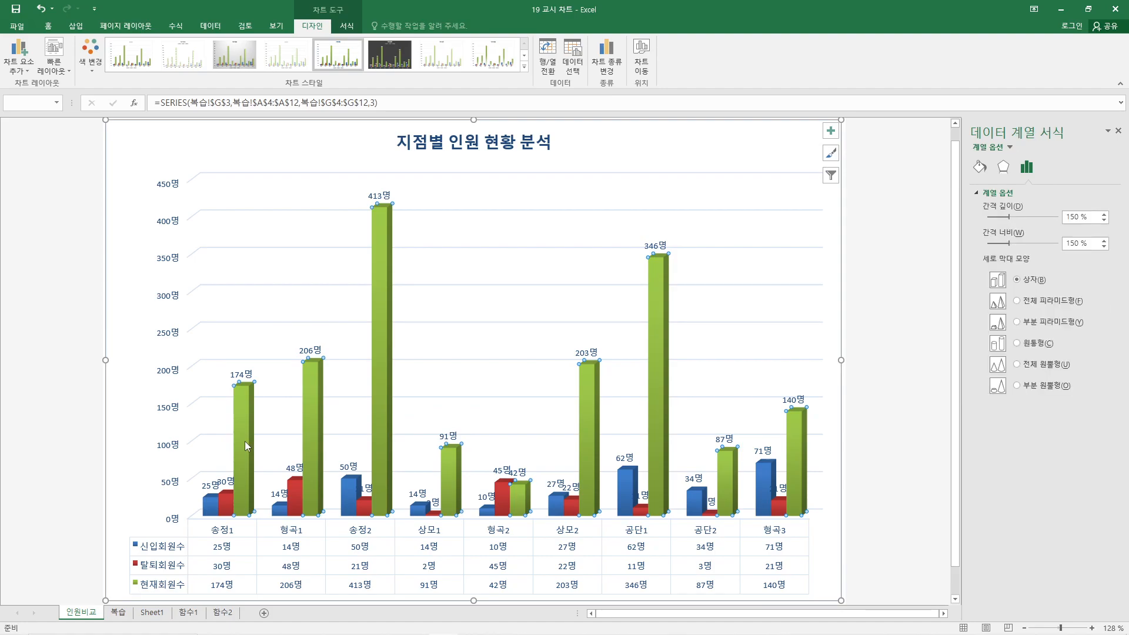
pyautogui.click(476, 162)
pyautogui.click(380, 346)
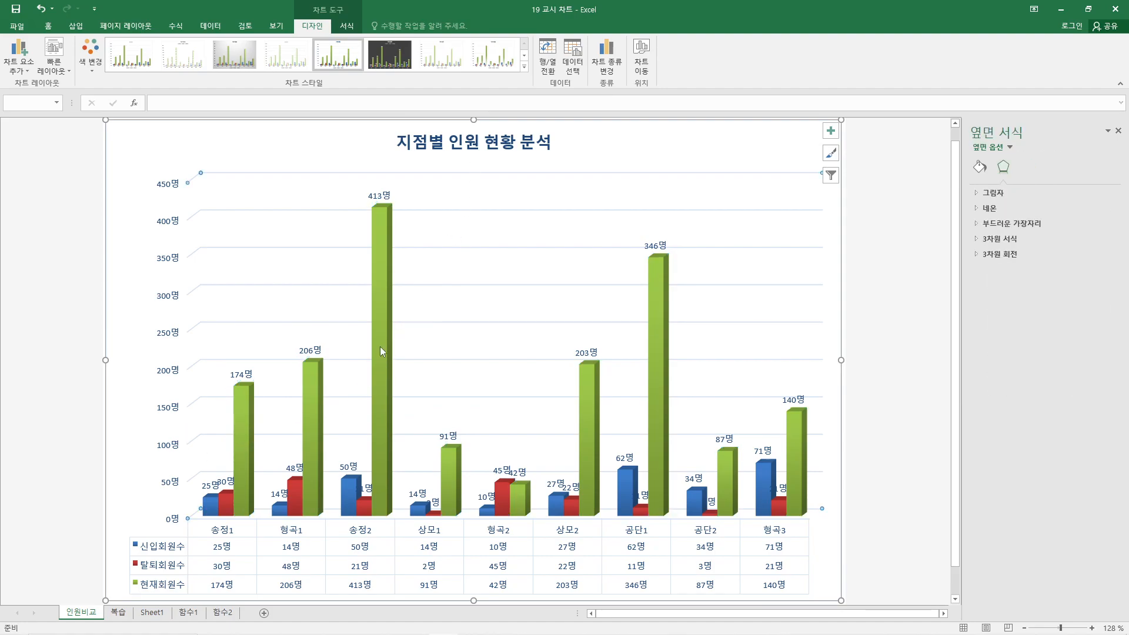
pyautogui.click(462, 210)
# - Give the 현재회원수 column series a solid fill in standard yellow
pyautogui.click(385, 271)
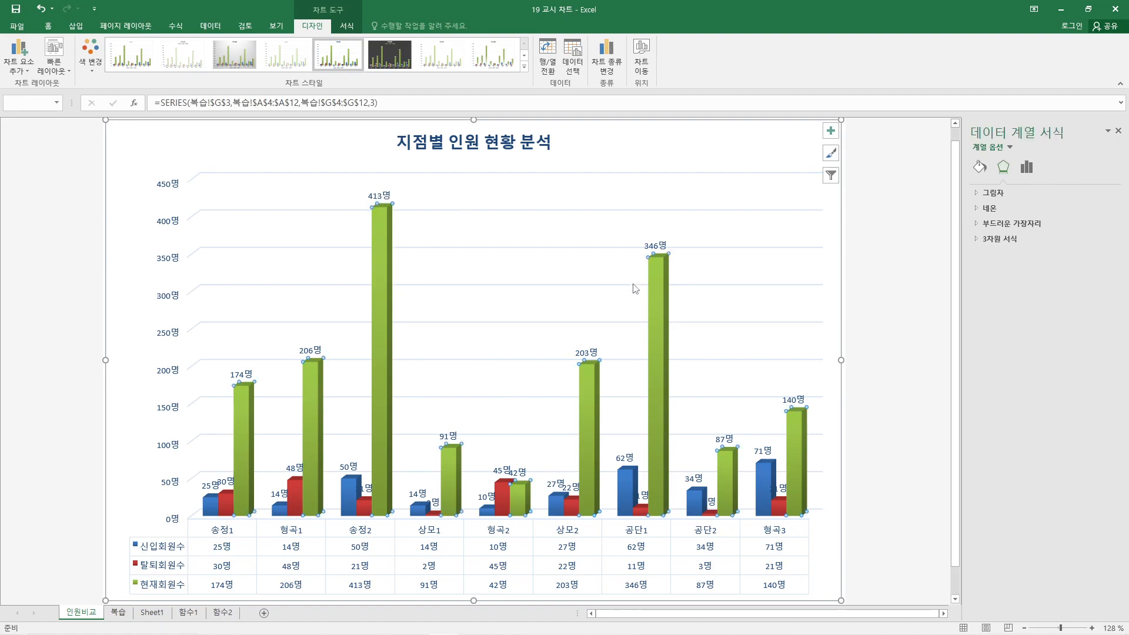
pyautogui.click(979, 168)
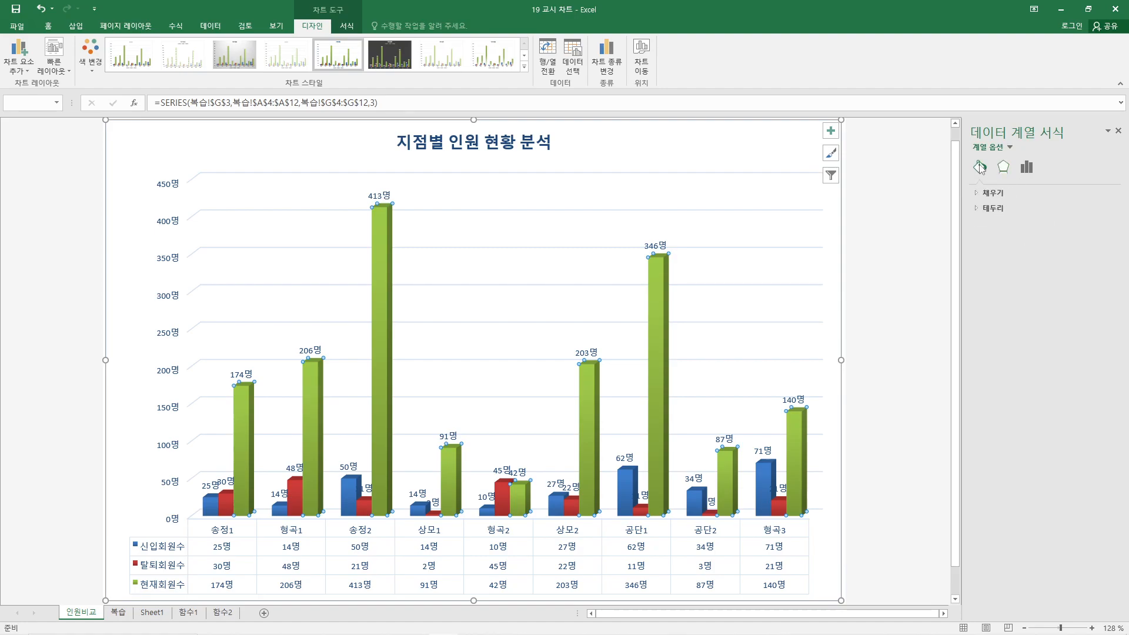
pyautogui.click(986, 194)
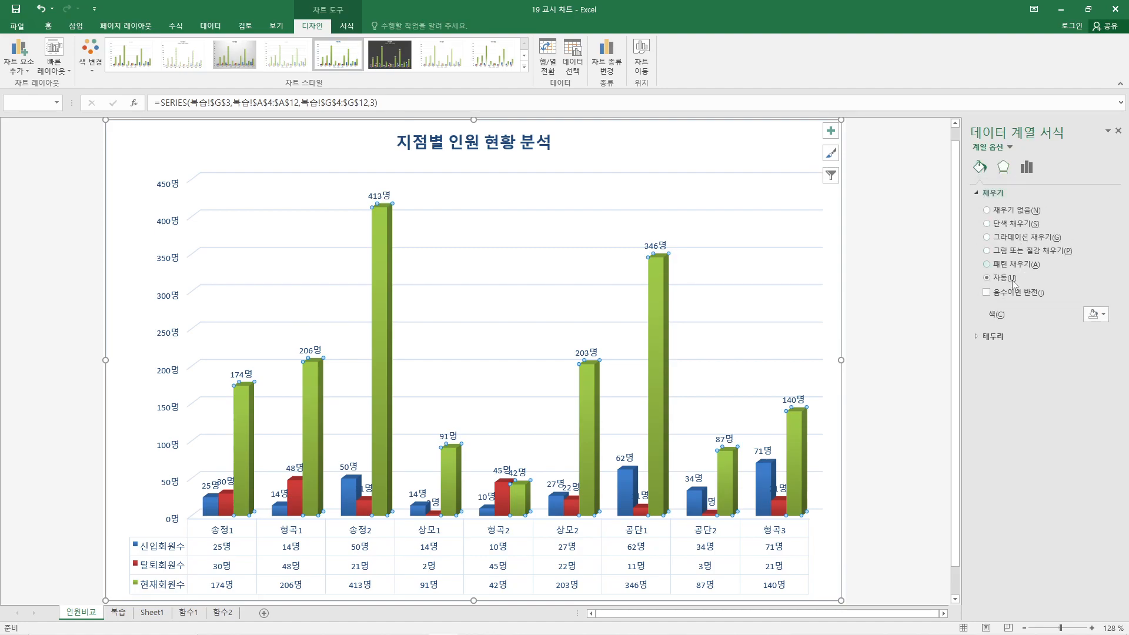
pyautogui.click(988, 224)
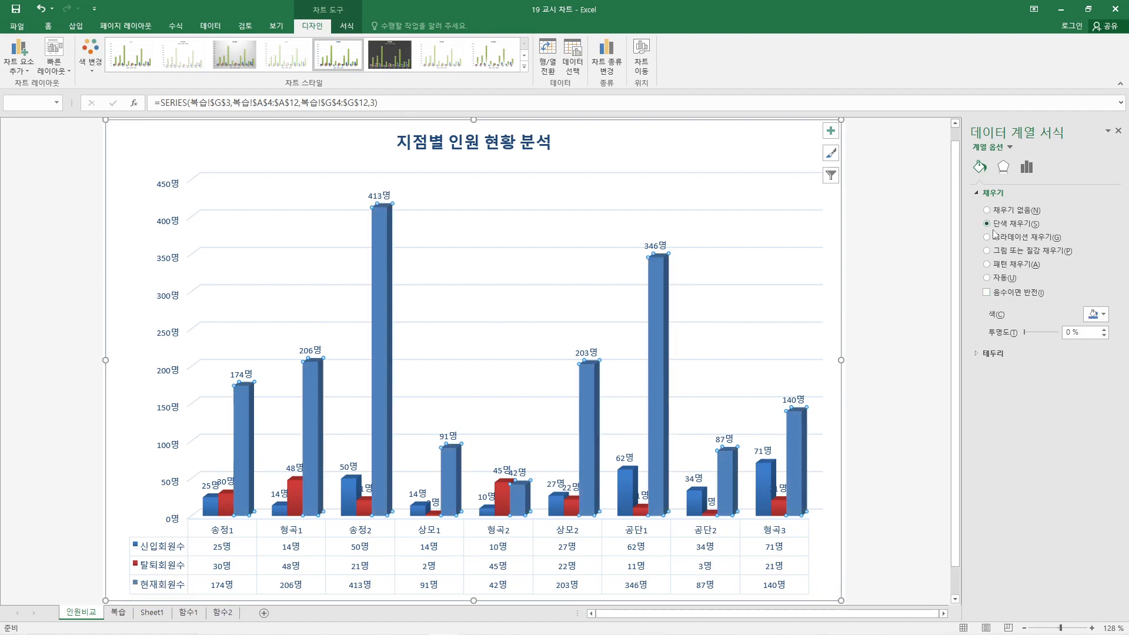
pyautogui.click(1104, 315)
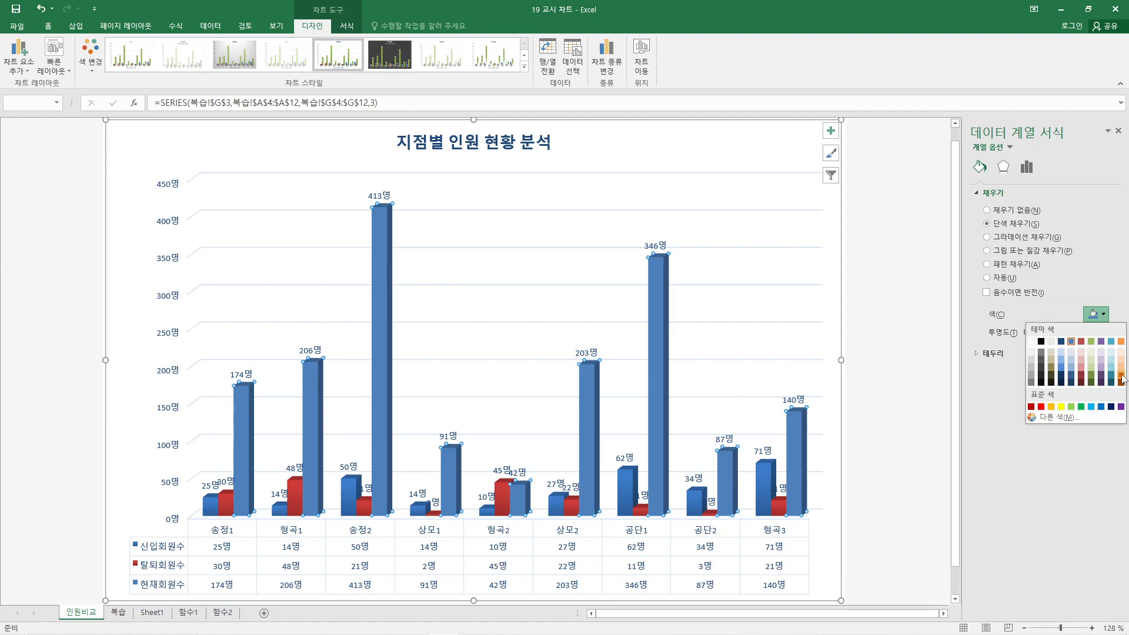
pyautogui.click(1061, 406)
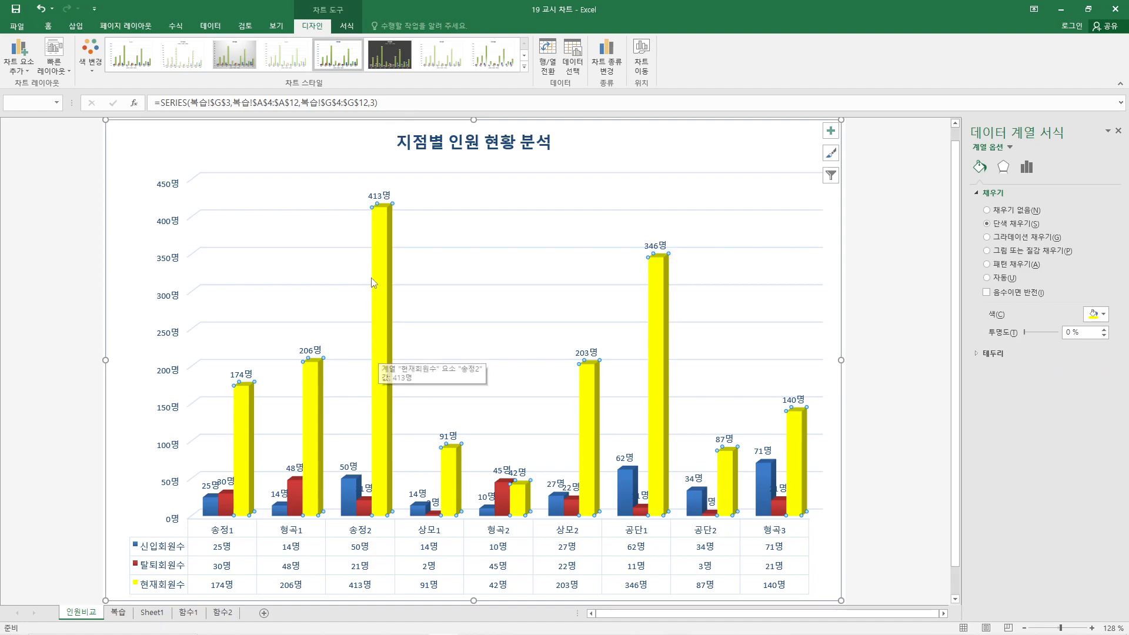
# - Give only the 송정2 column of the 현재회원수 series a solid fill in standard purple
pyautogui.click(382, 337)
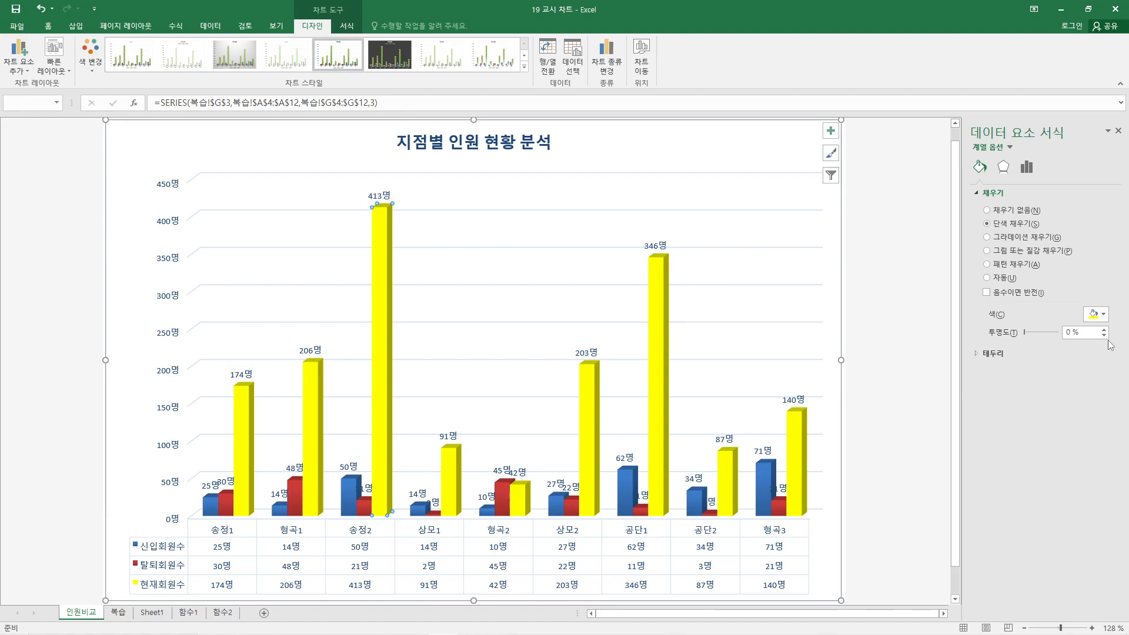
pyautogui.click(1098, 315)
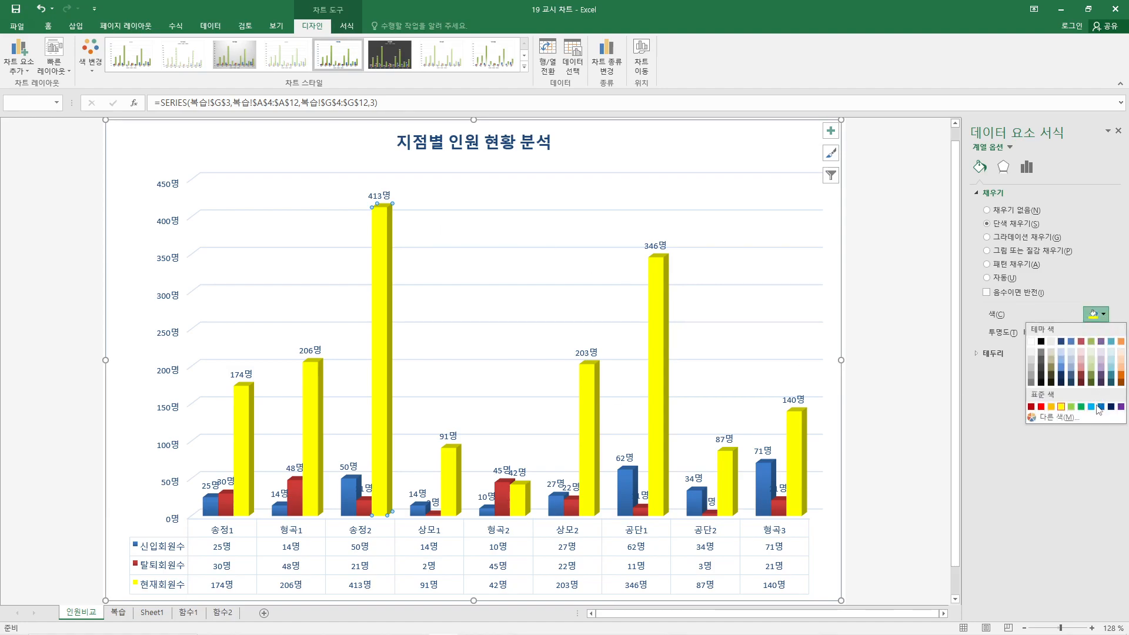
pyautogui.click(1120, 407)
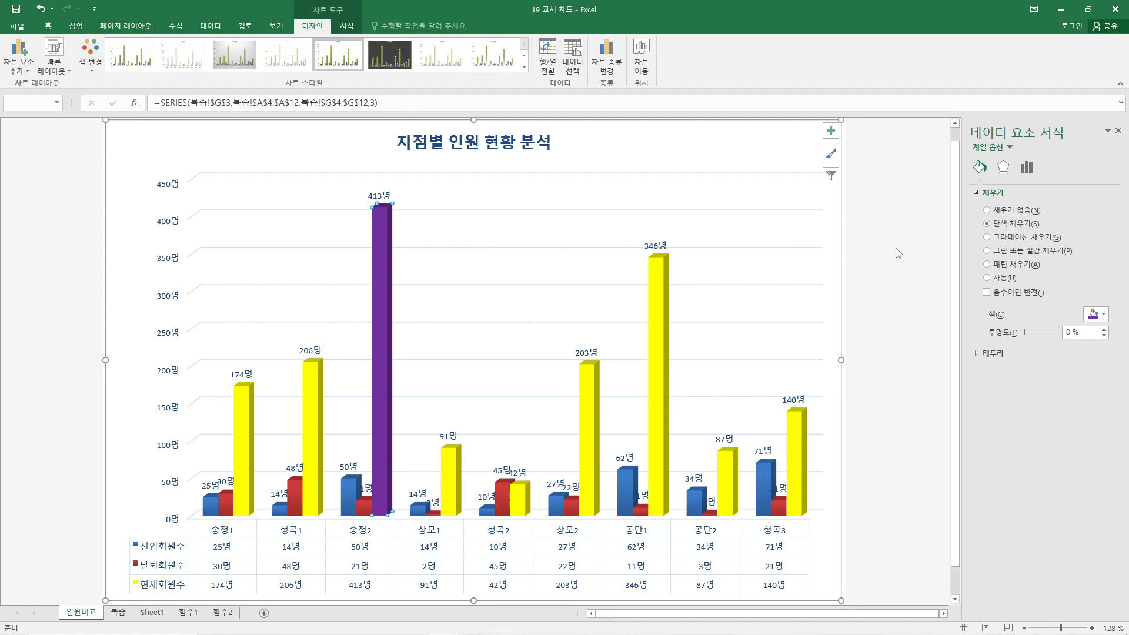
# - Examine the effects and series options of the 송정2 column, the side wall formatting, and the formatting options of the 신입회원수 data labels
pyautogui.click(1004, 168)
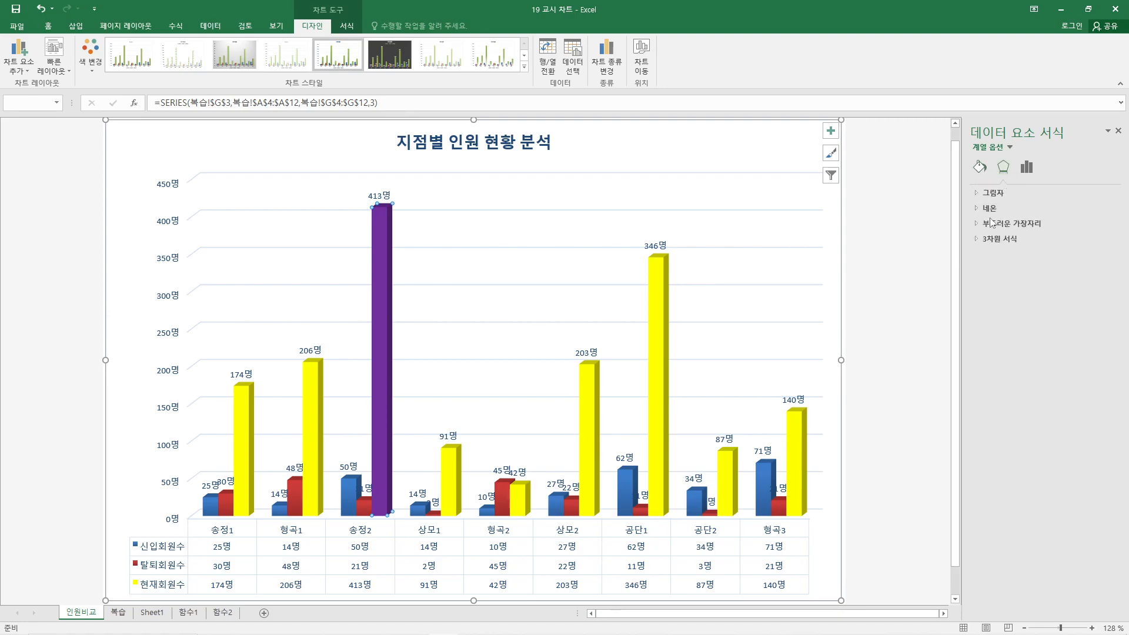
pyautogui.click(1025, 168)
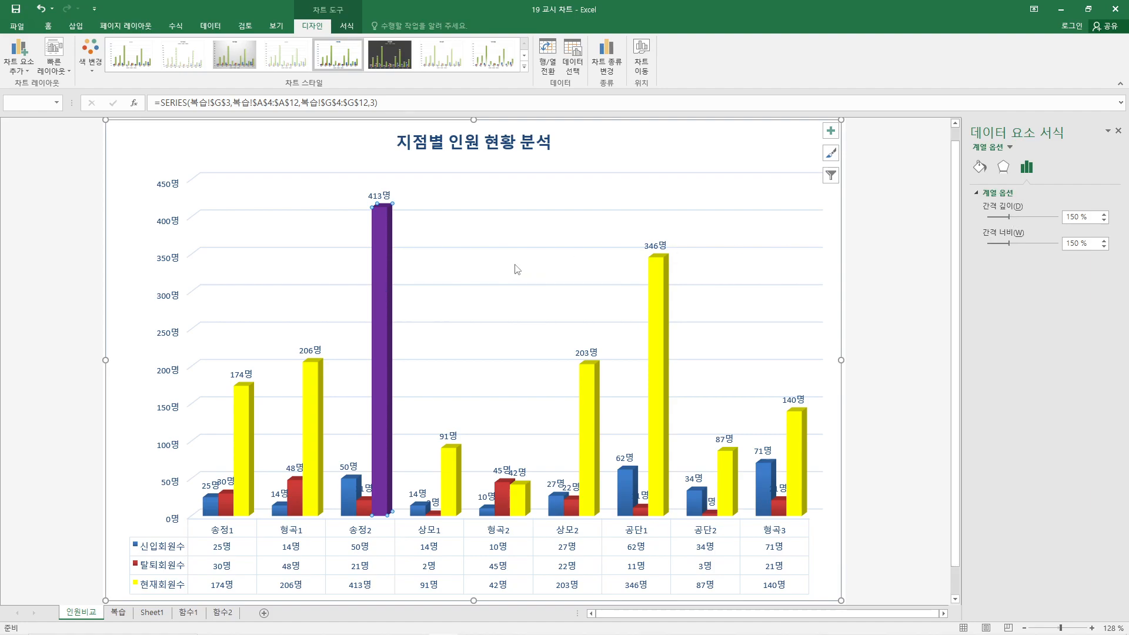
pyautogui.click(491, 197)
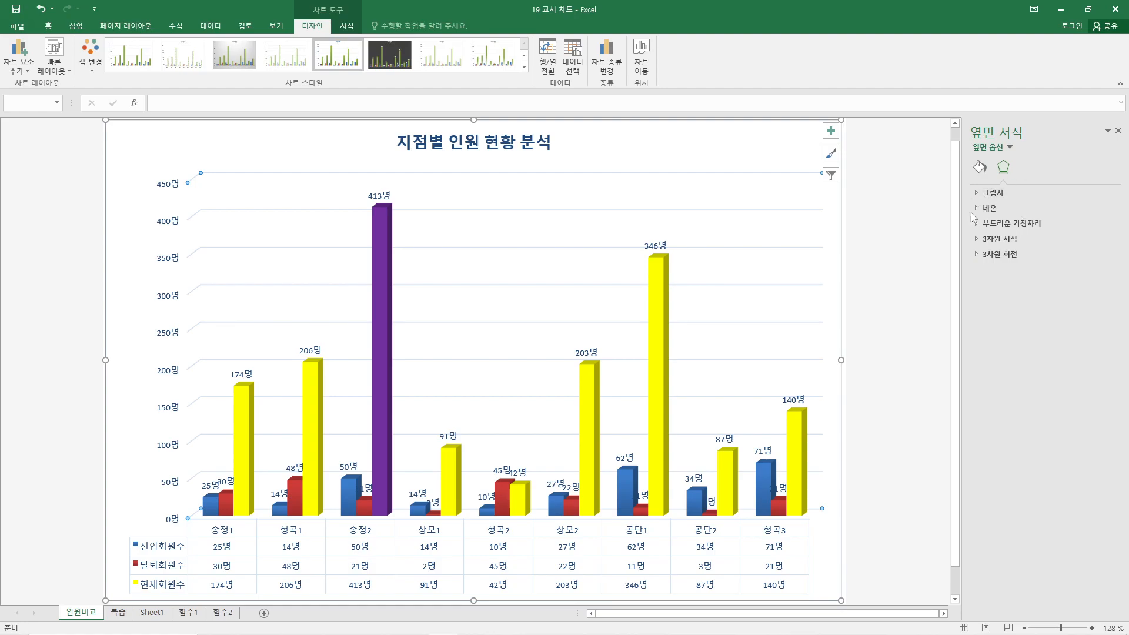
pyautogui.click(344, 468)
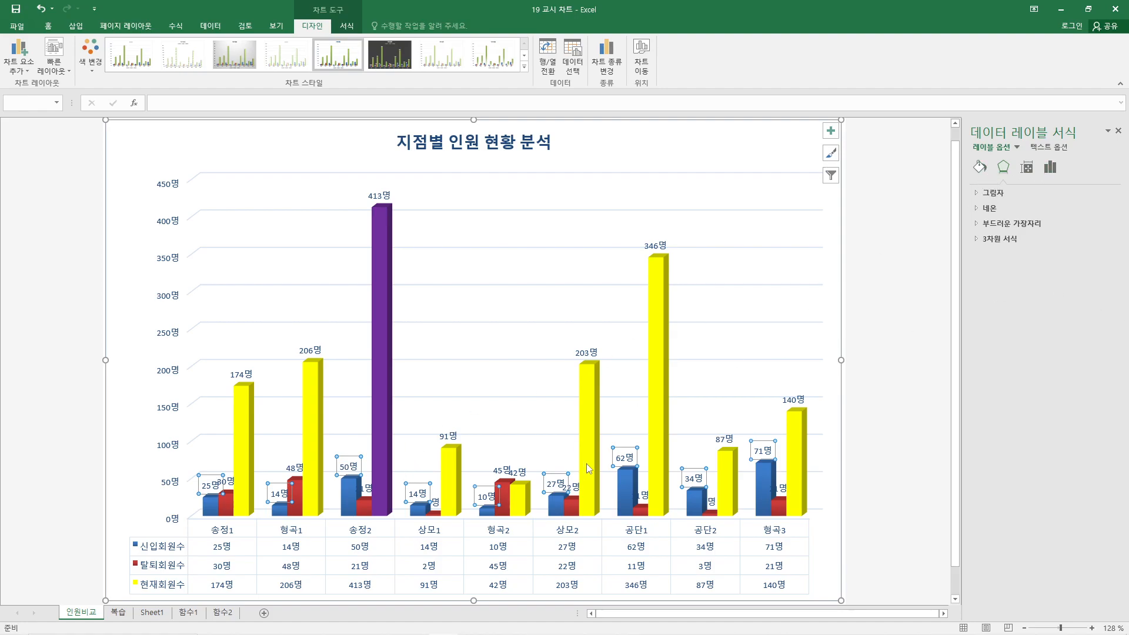
pyautogui.click(980, 170)
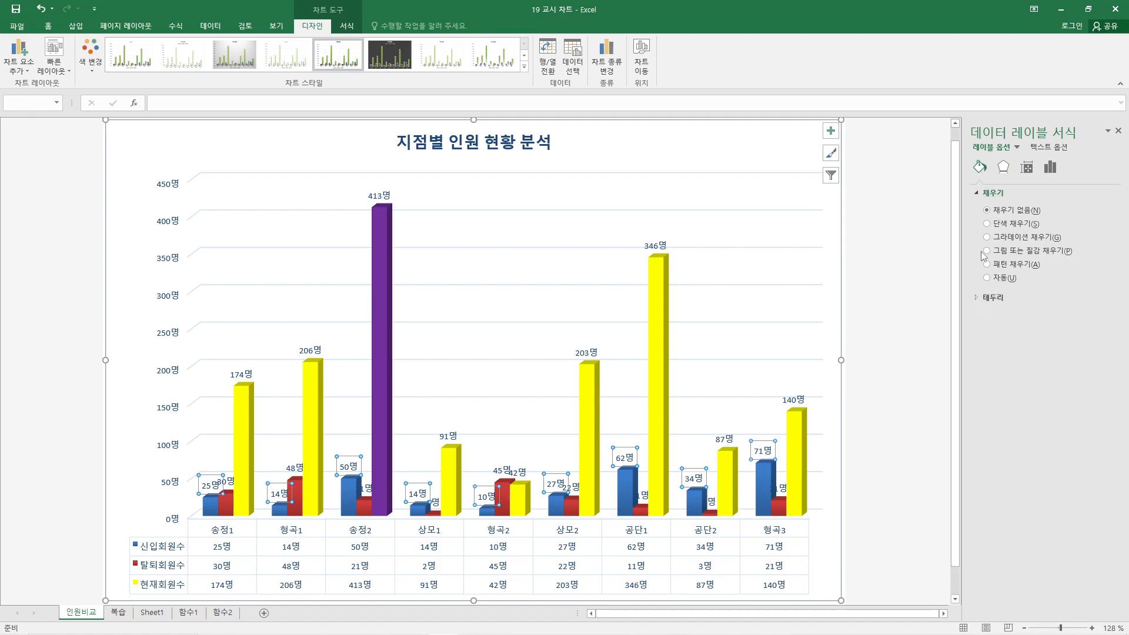
pyautogui.click(977, 299)
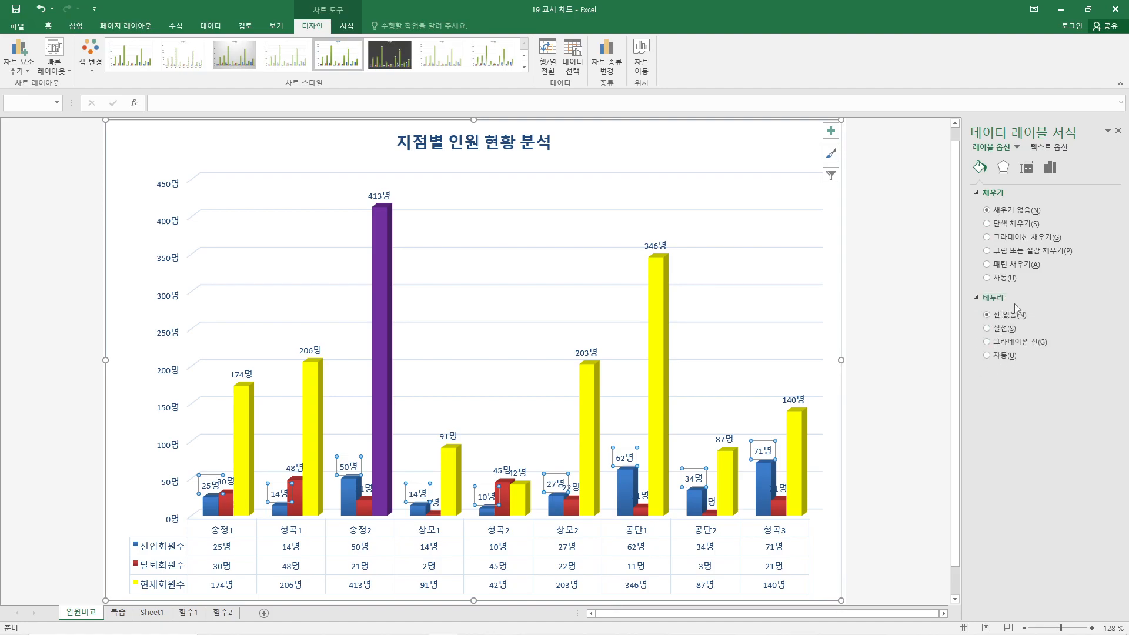
pyautogui.click(1003, 168)
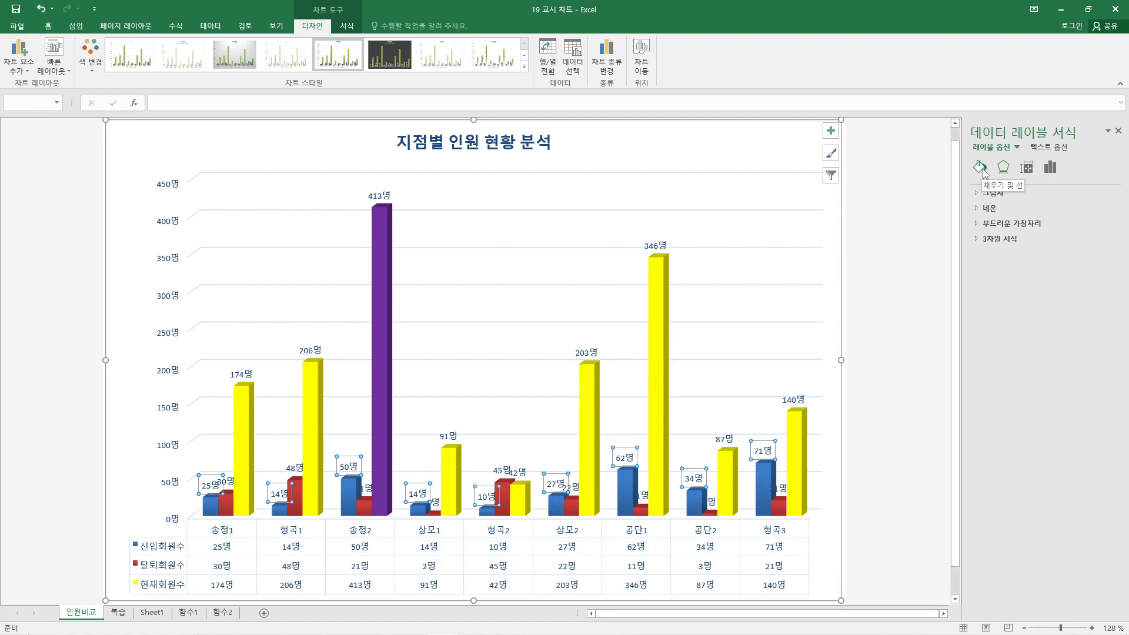
pyautogui.click(1026, 168)
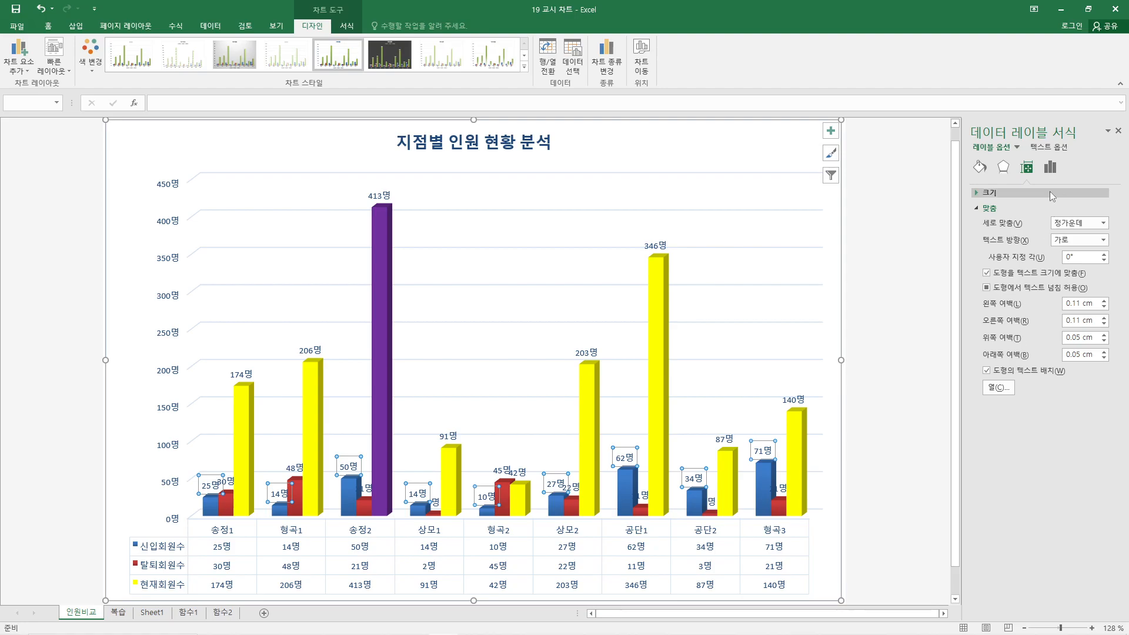
pyautogui.click(1050, 167)
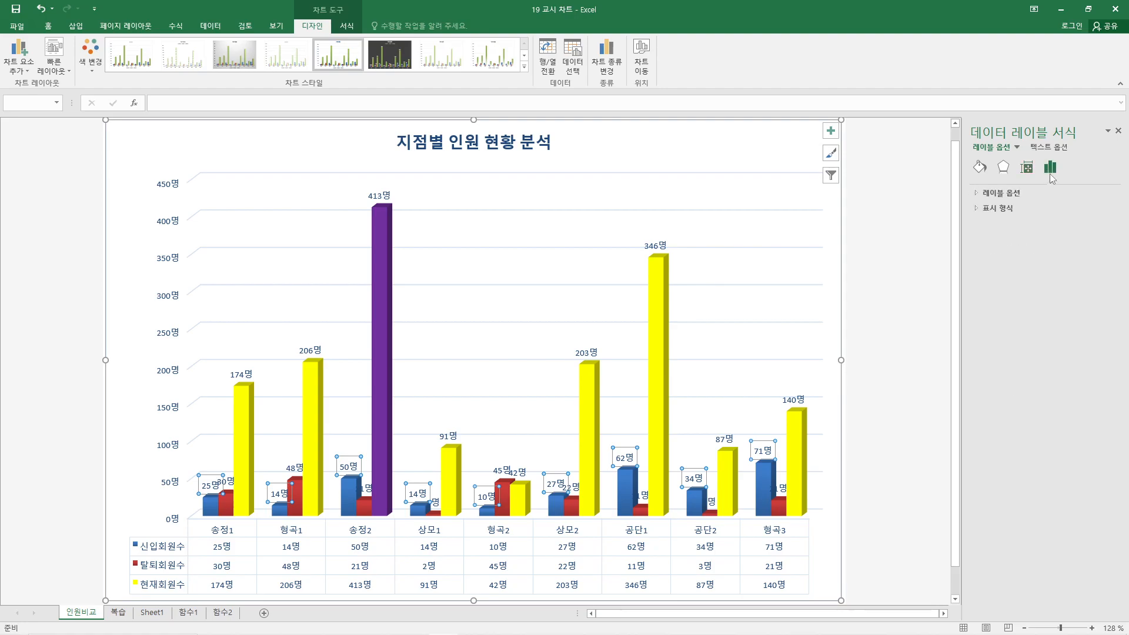
pyautogui.click(1000, 194)
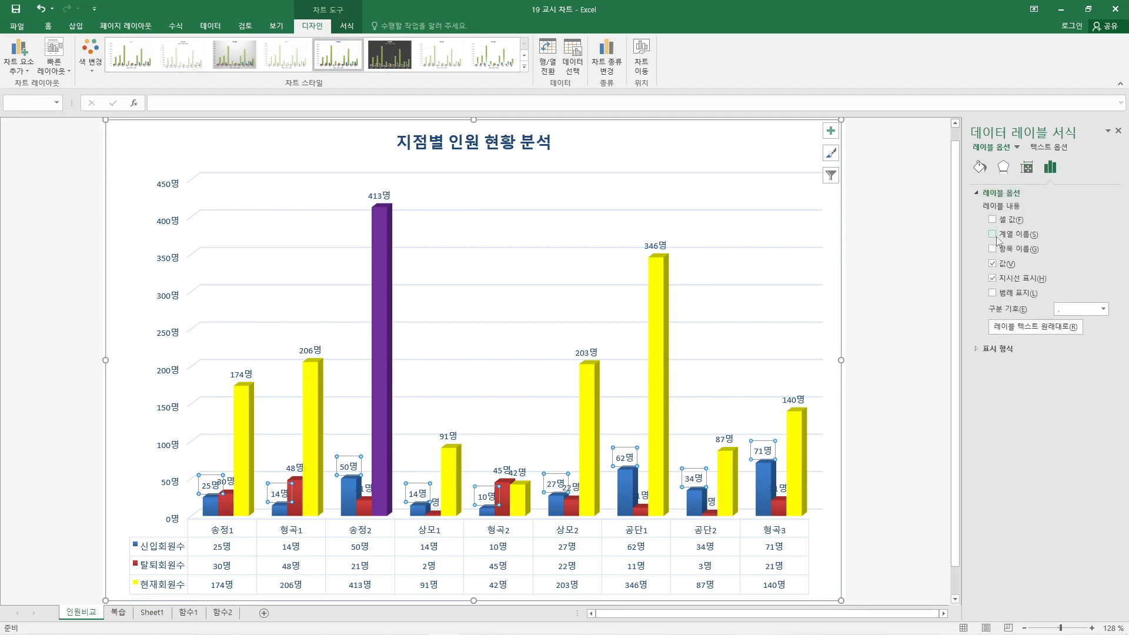
# - Try adding cell values and the series name to the 신입회원수 data labels, and expand their number format options
pyautogui.click(993, 219)
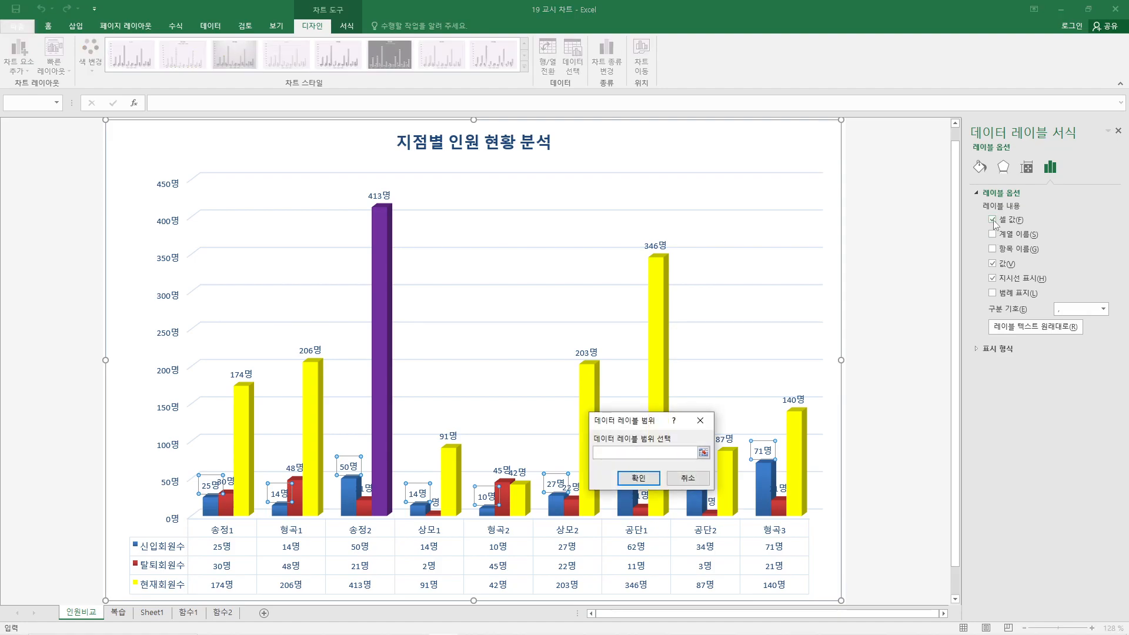
pyautogui.click(699, 420)
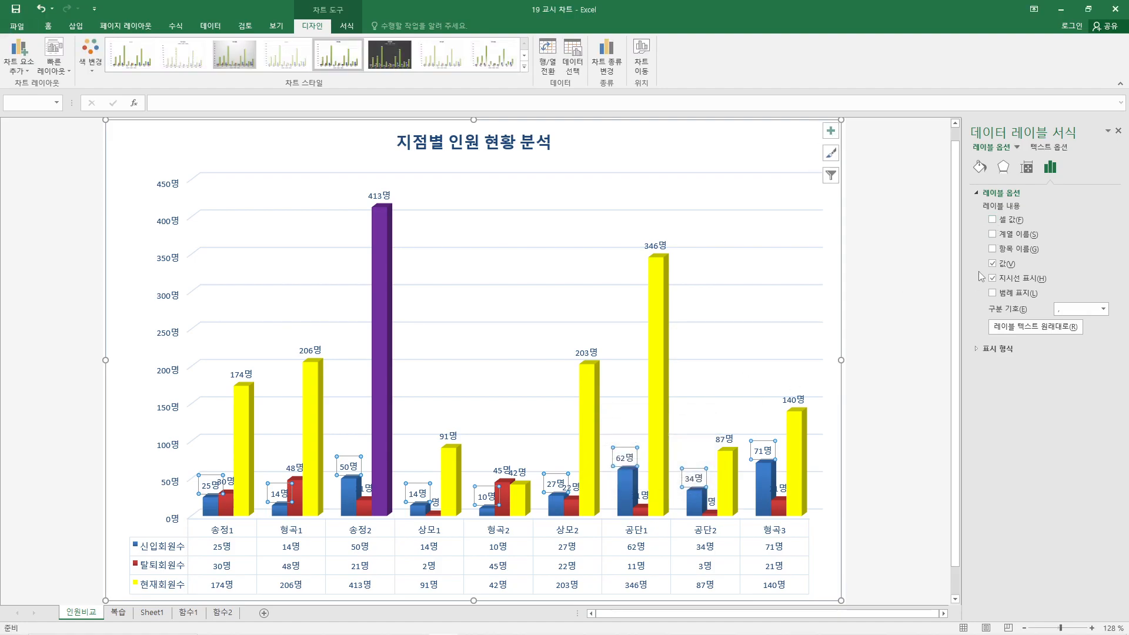
pyautogui.click(993, 234)
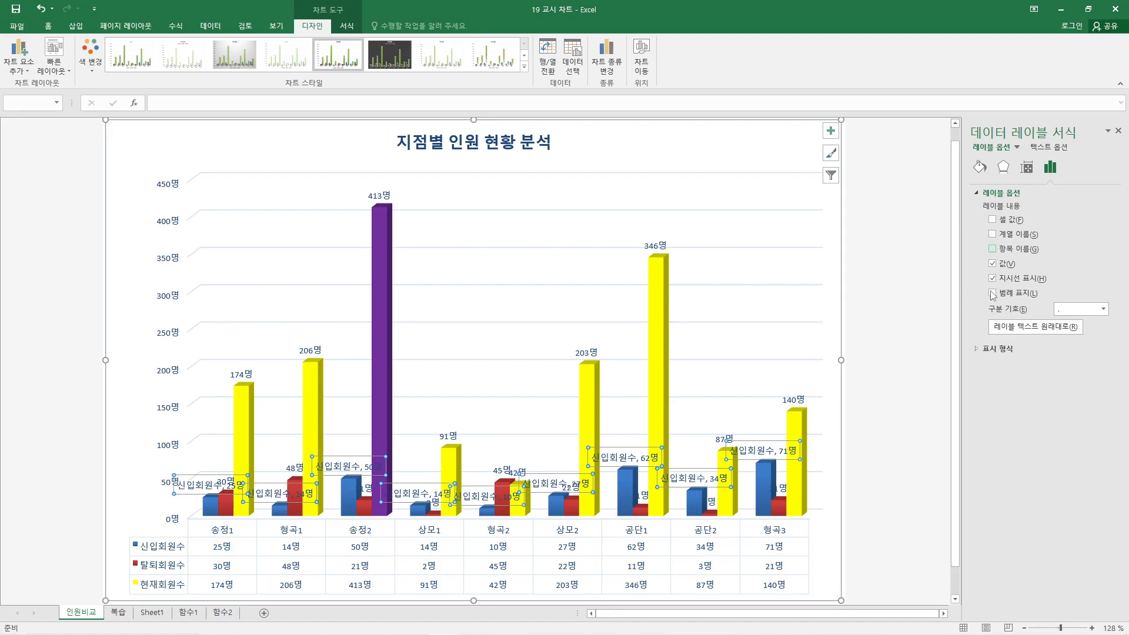
pyautogui.click(999, 349)
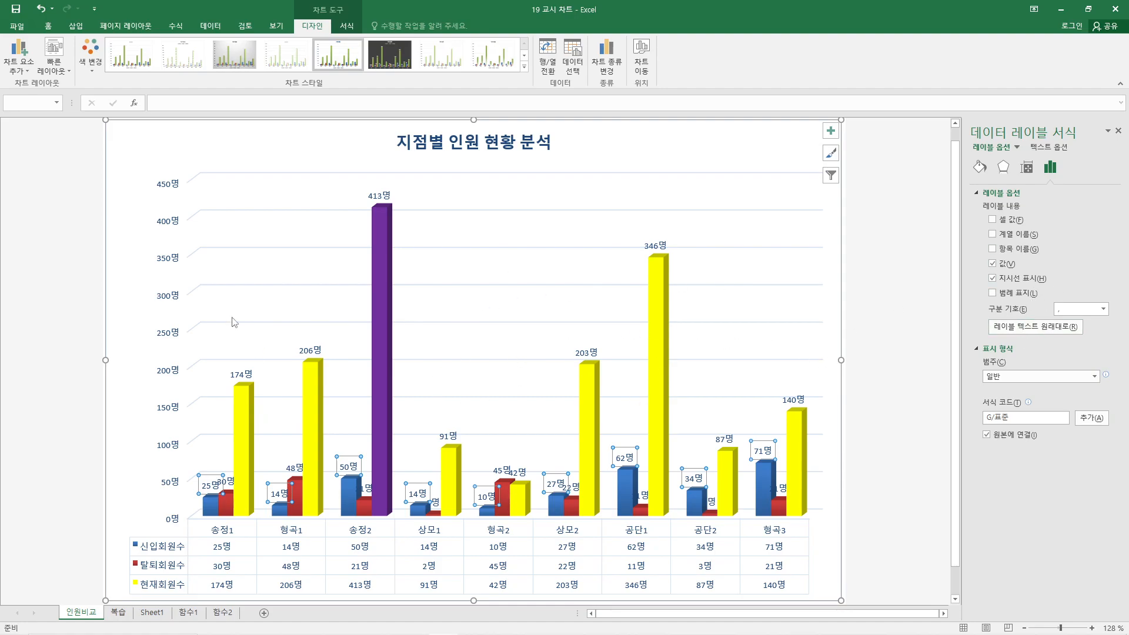
# - Set the vertical axis maximum to 500 and its major unit to 100
pyautogui.click(169, 190)
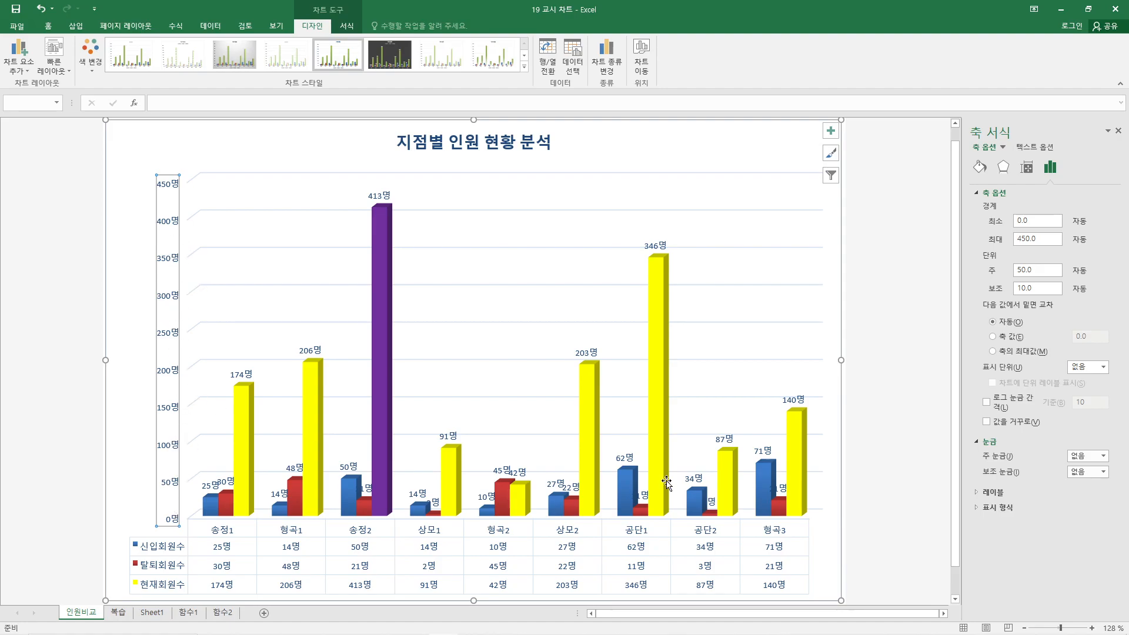
pyautogui.moveTo(1041, 241); pyautogui.dragTo(1000, 241)
pyautogui.write('50')
pyautogui.moveTo(1041, 272); pyautogui.dragTo(1001, 272)
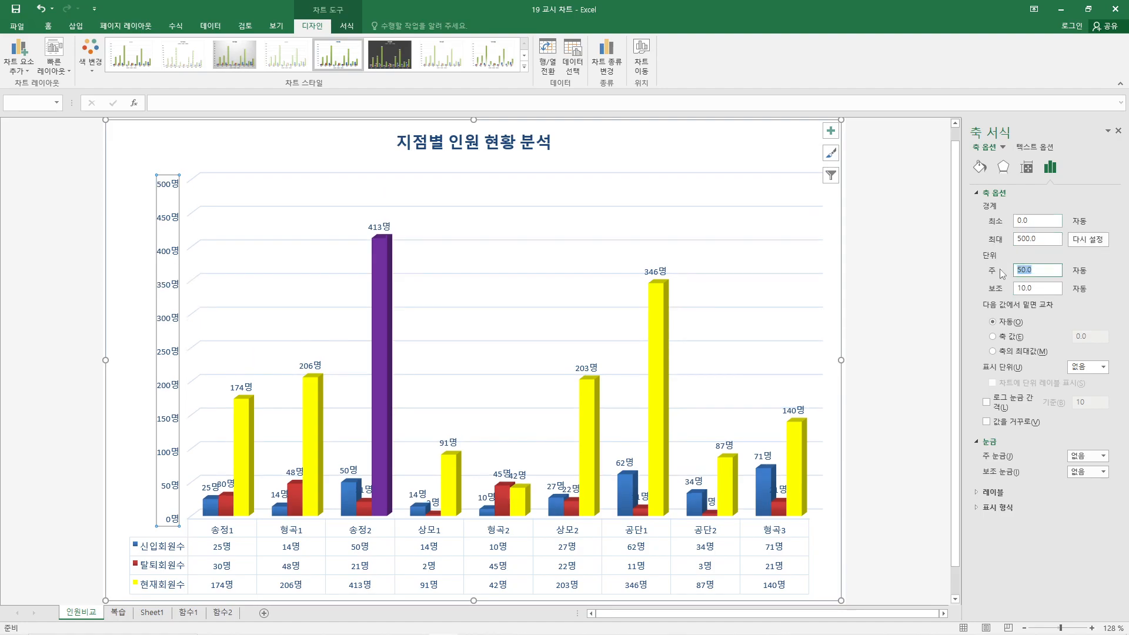
pyautogui.press('BackSpace')
pyautogui.write('100')
pyautogui.press('Return')
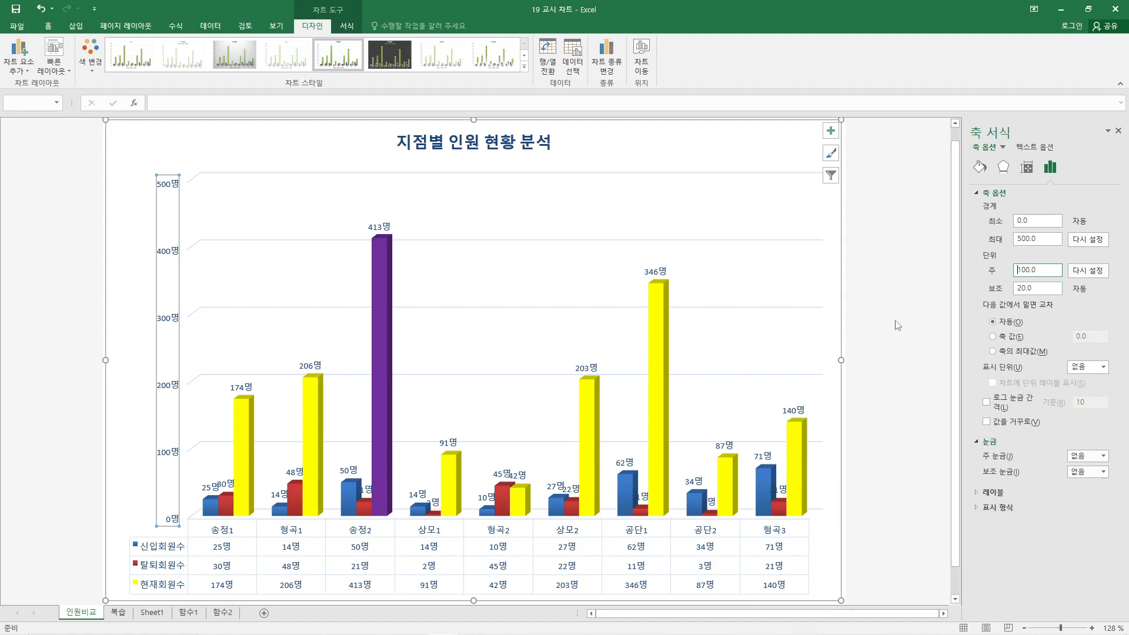
# - Delete the 인원비교 chart sheet permanently and close the formatting options on the 복습 sheet
pyautogui.rightClick(93, 609)
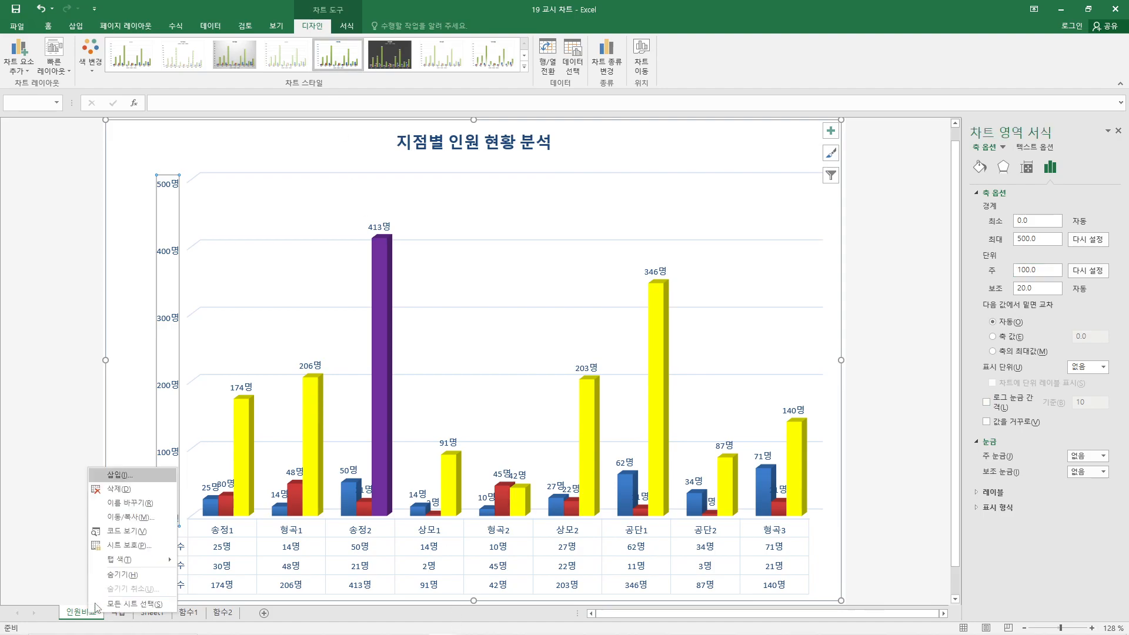
pyautogui.click(137, 497)
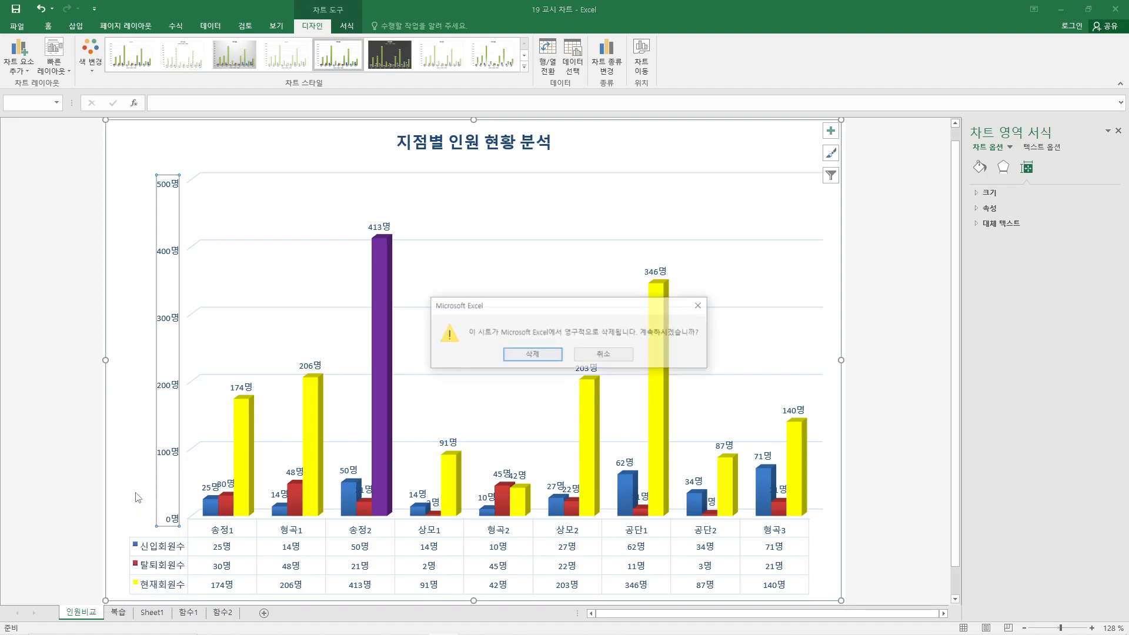
pyautogui.click(525, 355)
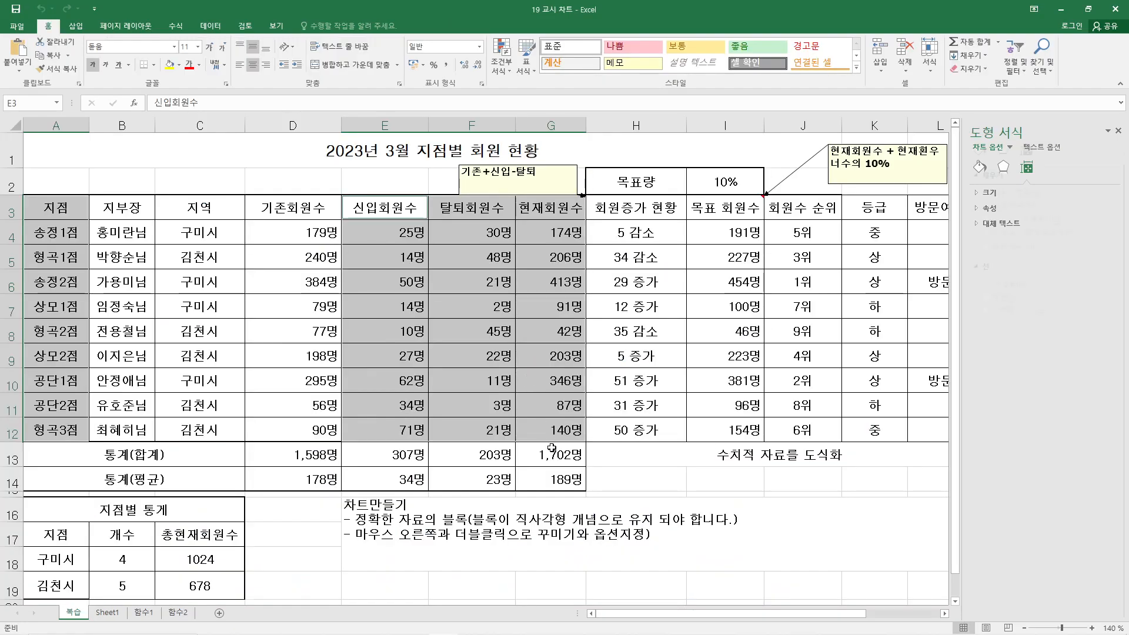
pyautogui.click(685, 500)
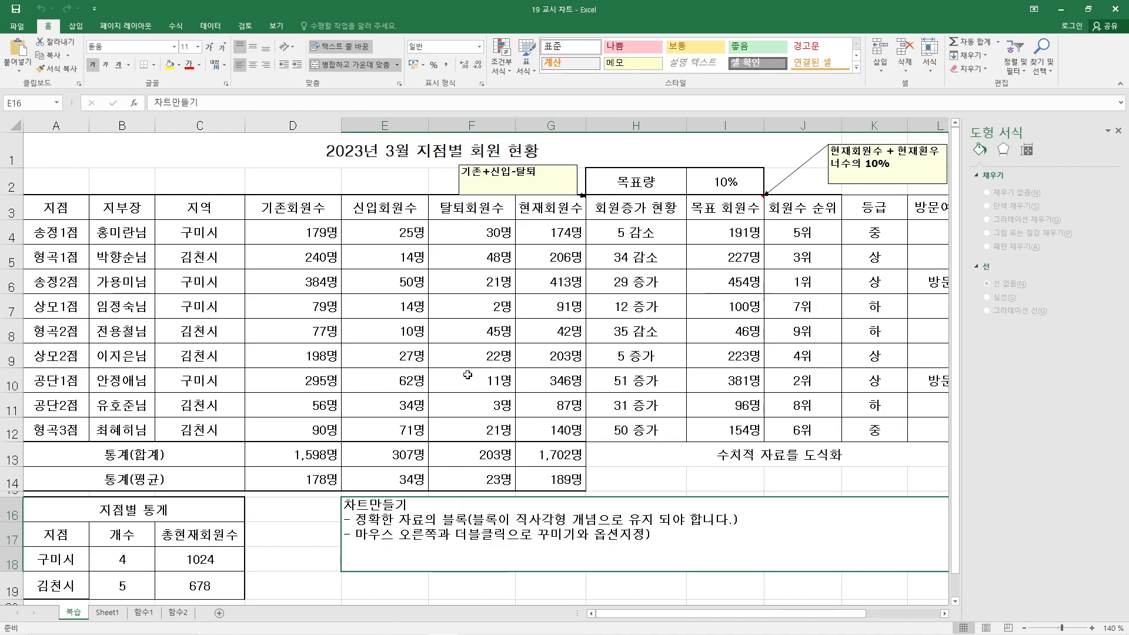
pyautogui.click(1117, 130)
pyautogui.click(689, 335)
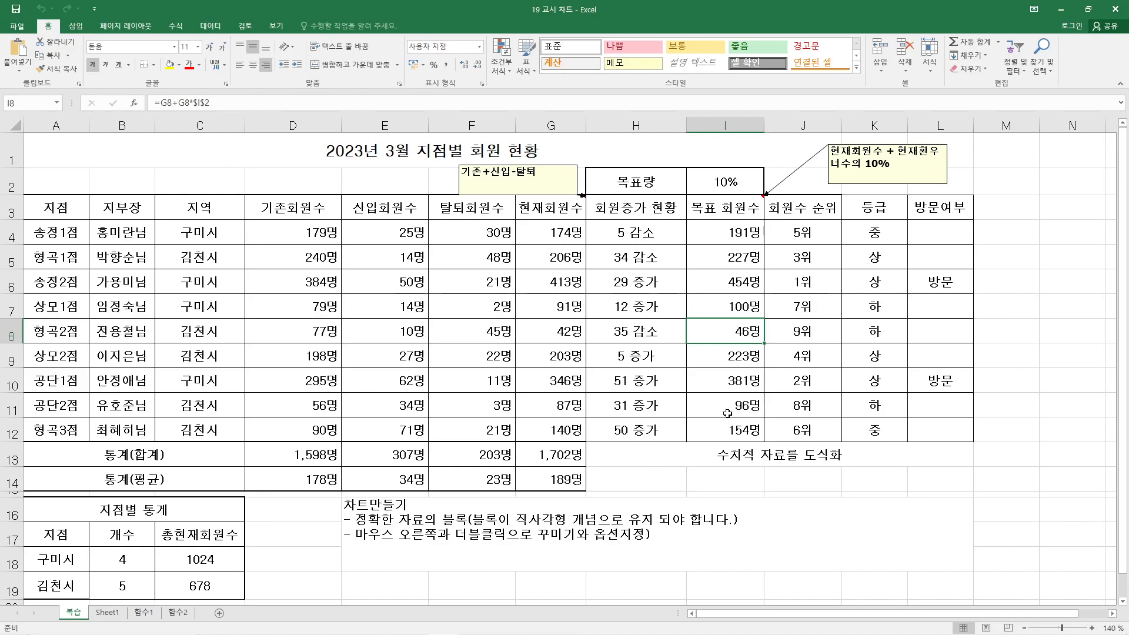
# - Merge and centre cells H14:L14 beneath the 수치적 자료를 도식화 note
pyautogui.click(666, 460)
pyautogui.moveTo(645, 481); pyautogui.dragTo(940, 480)
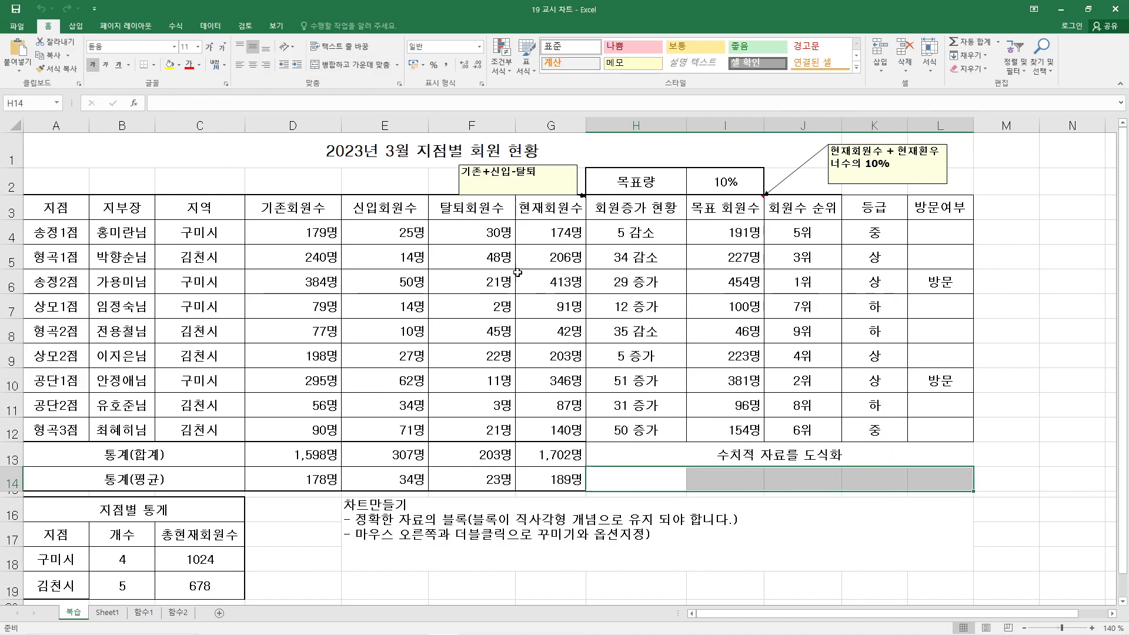
pyautogui.click(341, 68)
# - Enter the note 구미시에 해당하는 신입탈퇴 현재 회원수를 비교할수 있는 차트 in merged cell H14
pyautogui.write('구미시')
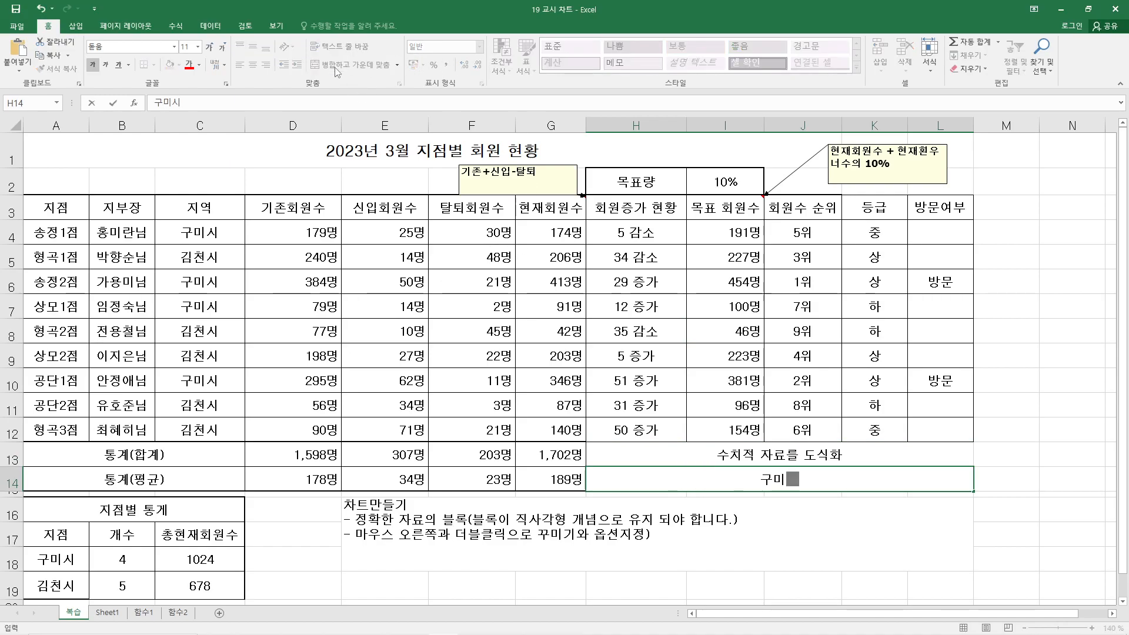
pyautogui.write('에 해당하는 ')
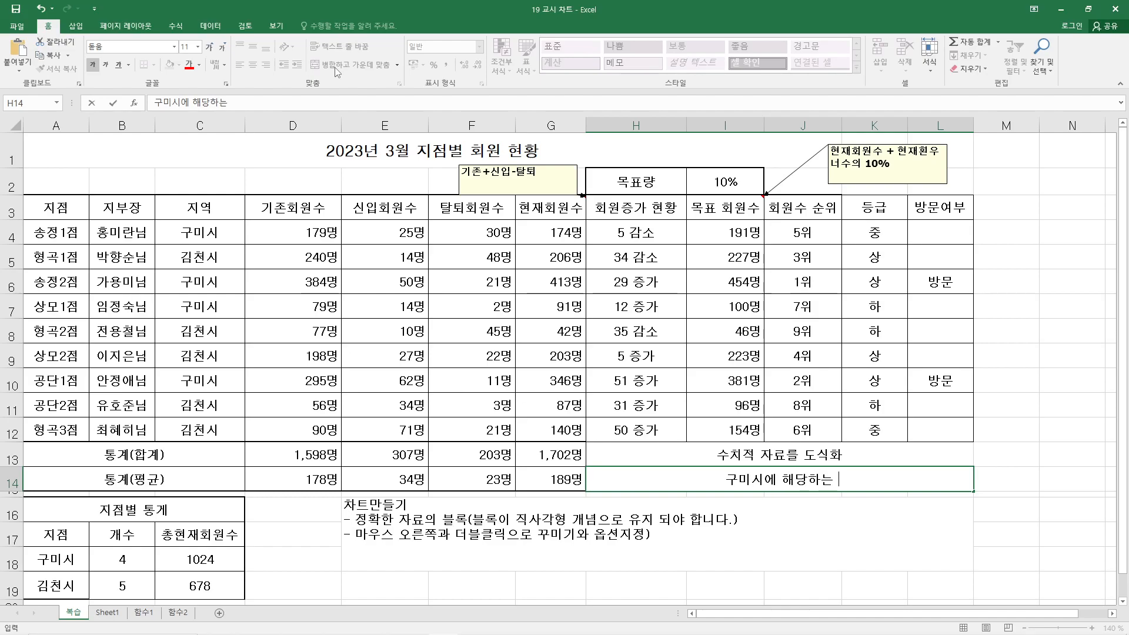
pyautogui.write('시')
pyautogui.write('입ㅌ')
pyautogui.write('퇴 ')
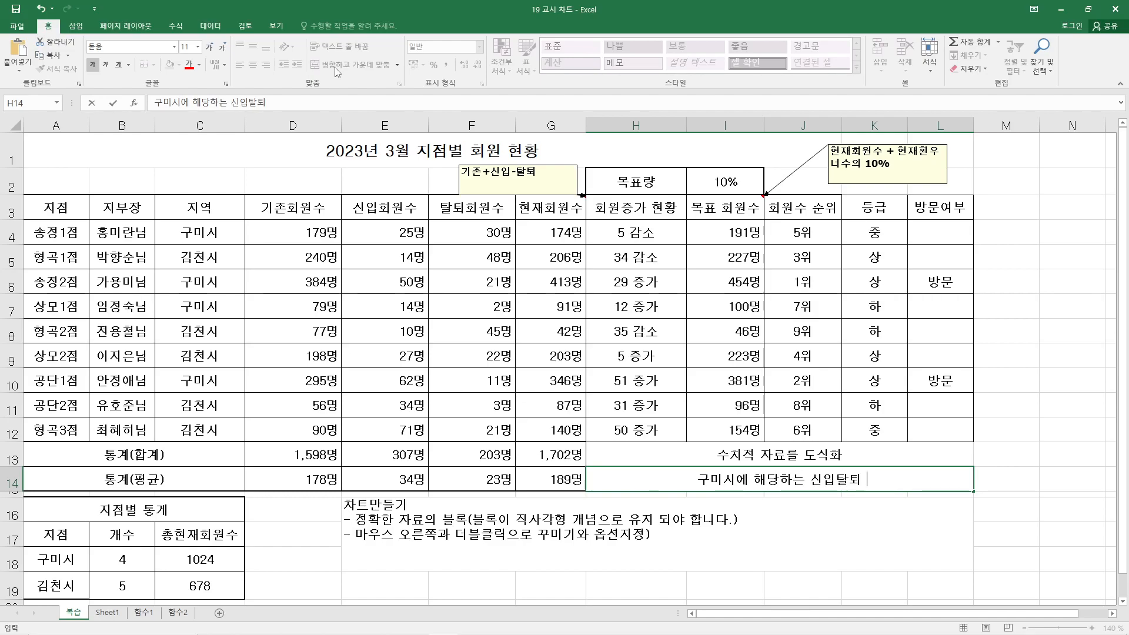
pyautogui.write('현재 호ㅣ우ㅓㄴ')
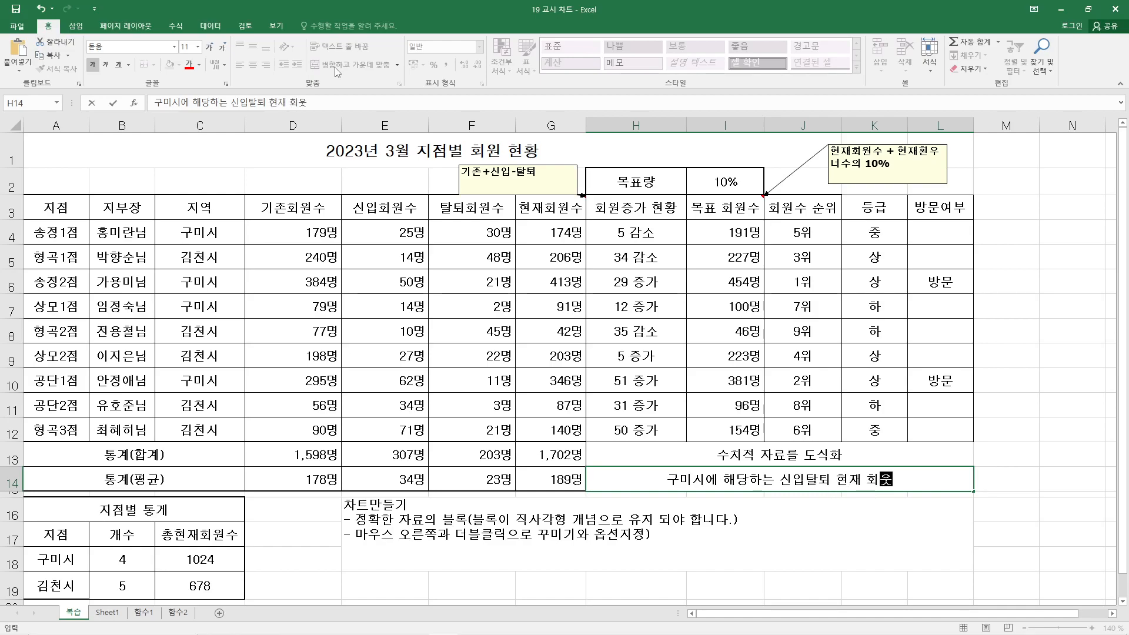
pyautogui.press('BackSpace')
pyautogui.press('BackSpace')
pyautogui.press('BackSpace')
pyautogui.press('BackSpace')
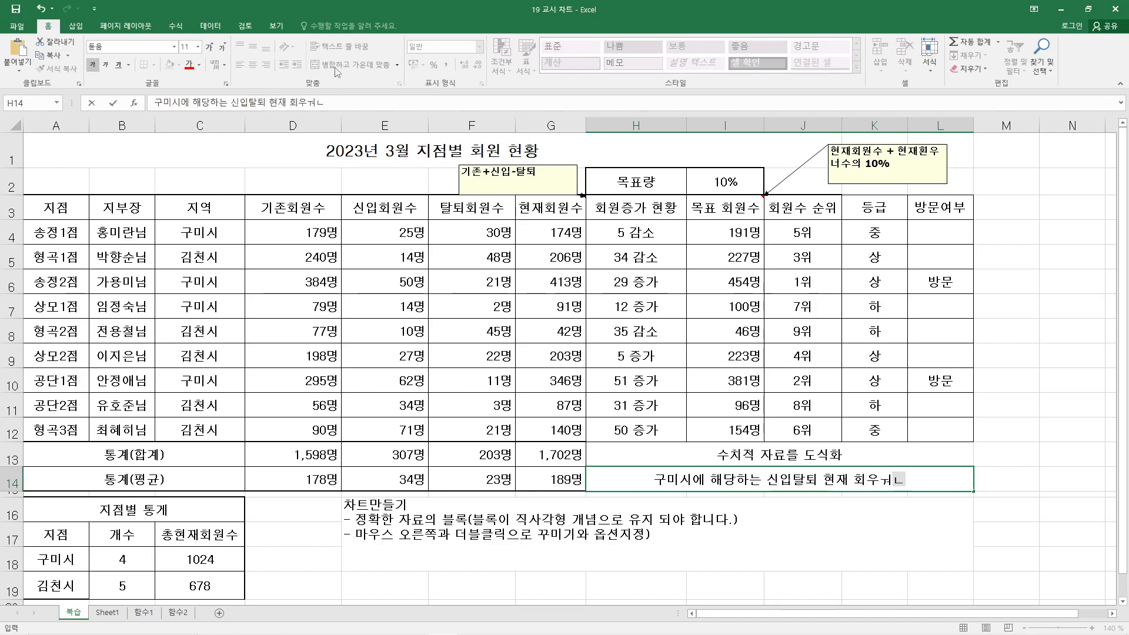
pyautogui.write('회원수를 비교할')
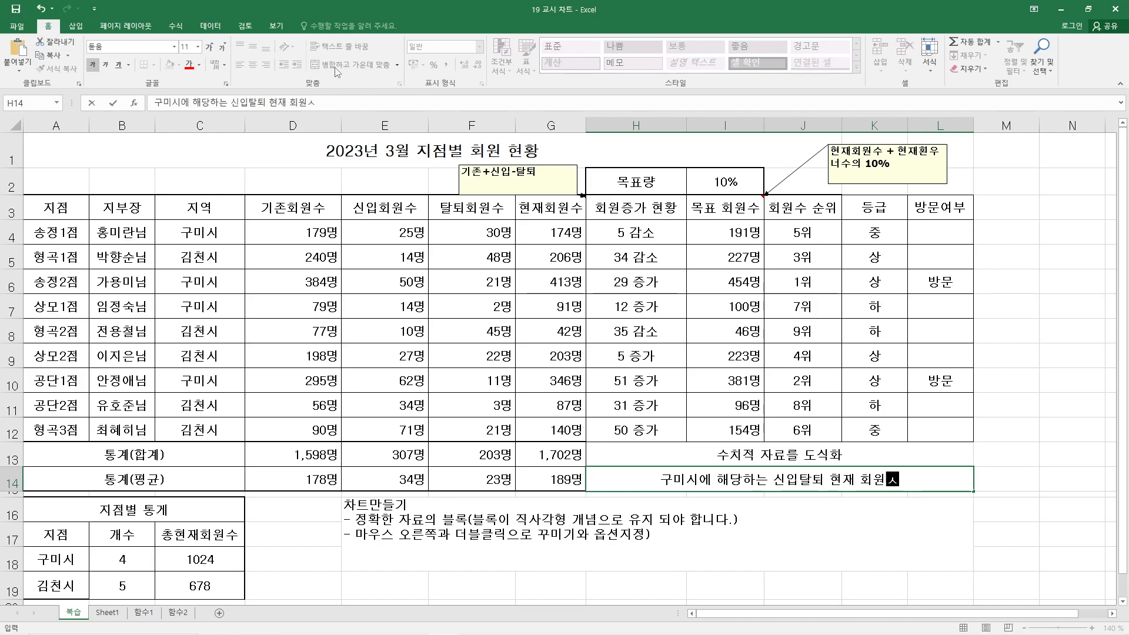
pyautogui.write('수 ㅇ')
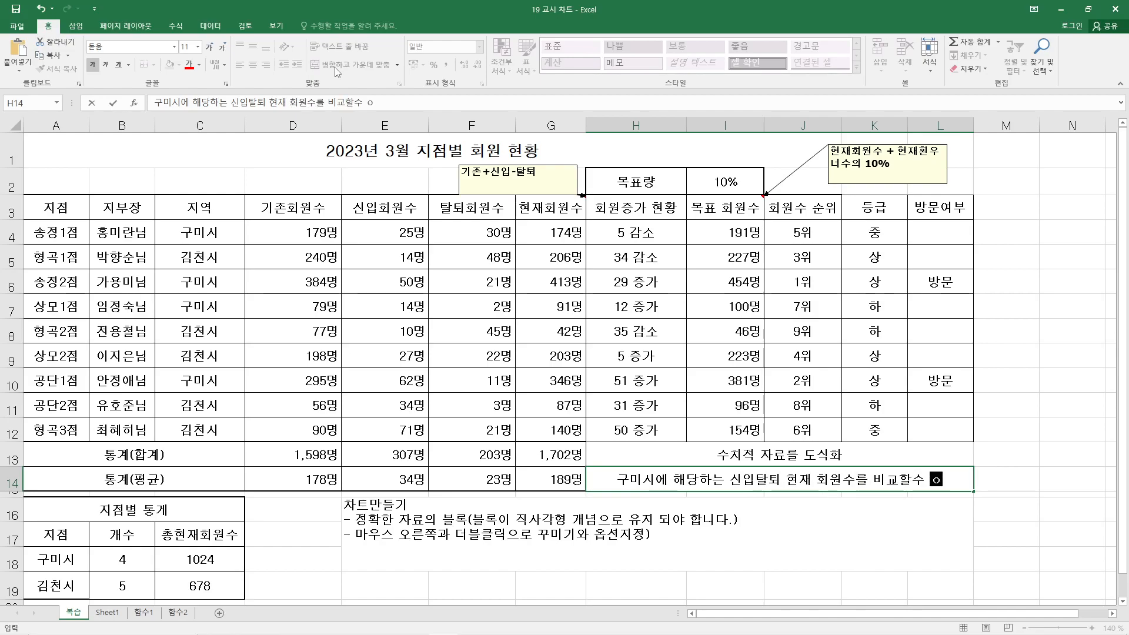
pyautogui.write('는 차트를')
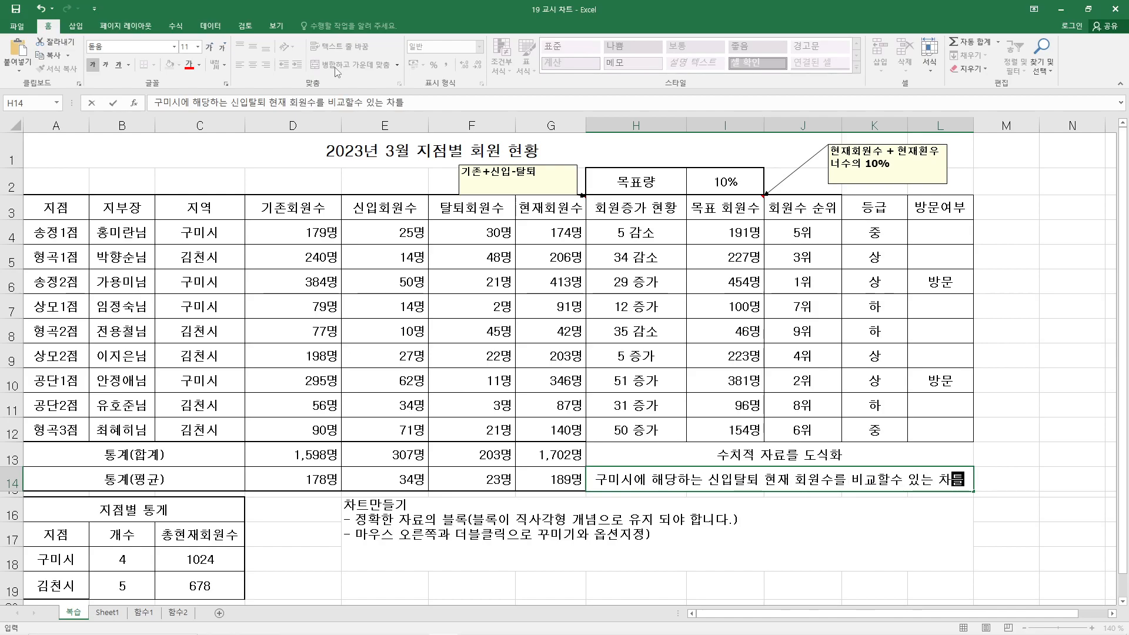
pyautogui.press('BackSpace')
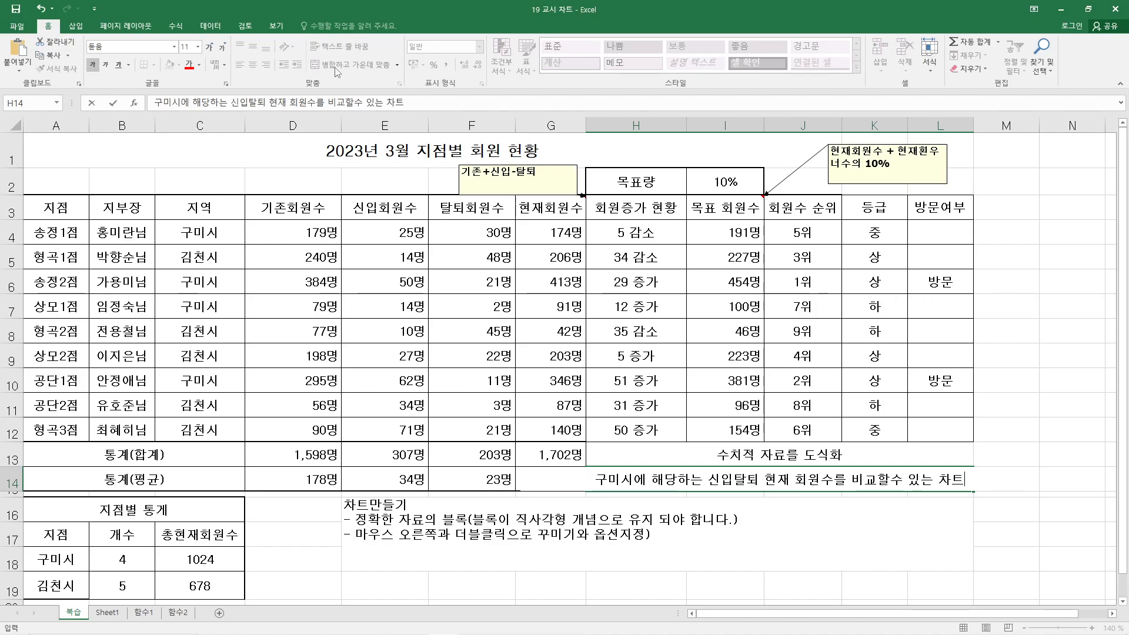
pyautogui.press('Return')
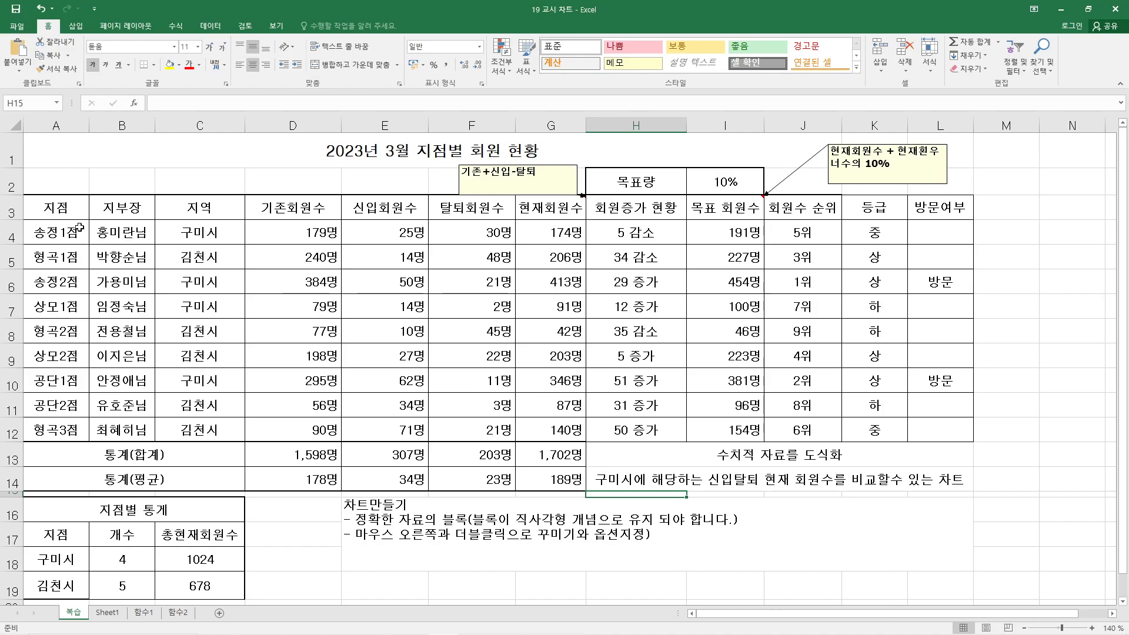
pyautogui.moveTo(63, 209); pyautogui.dragTo(65, 257)
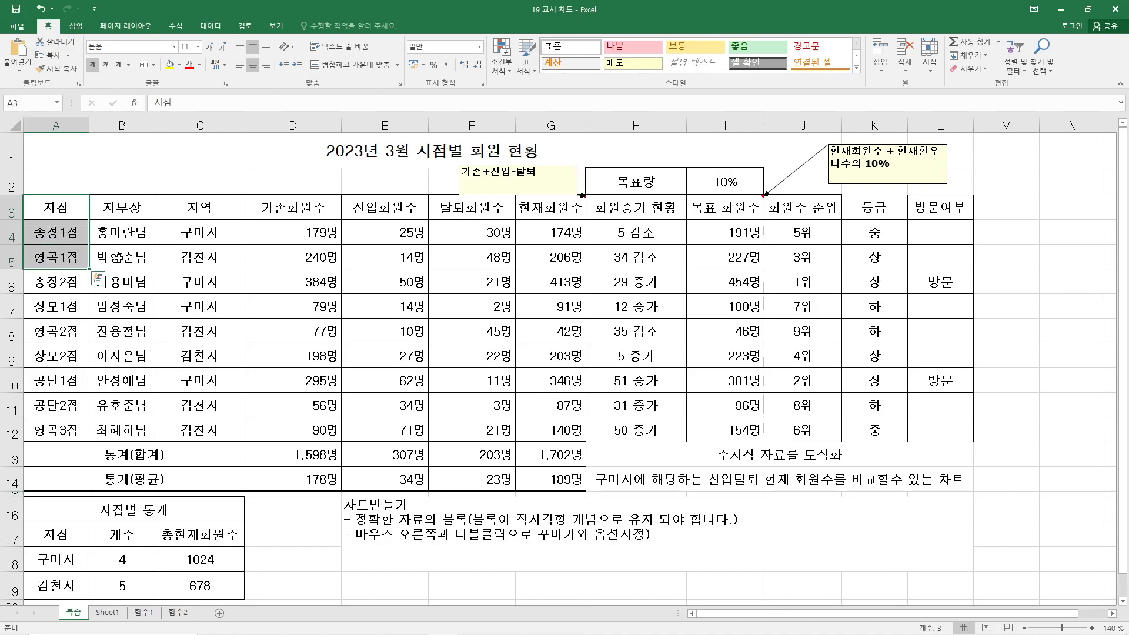
pyautogui.moveTo(192, 212); pyautogui.dragTo(194, 235)
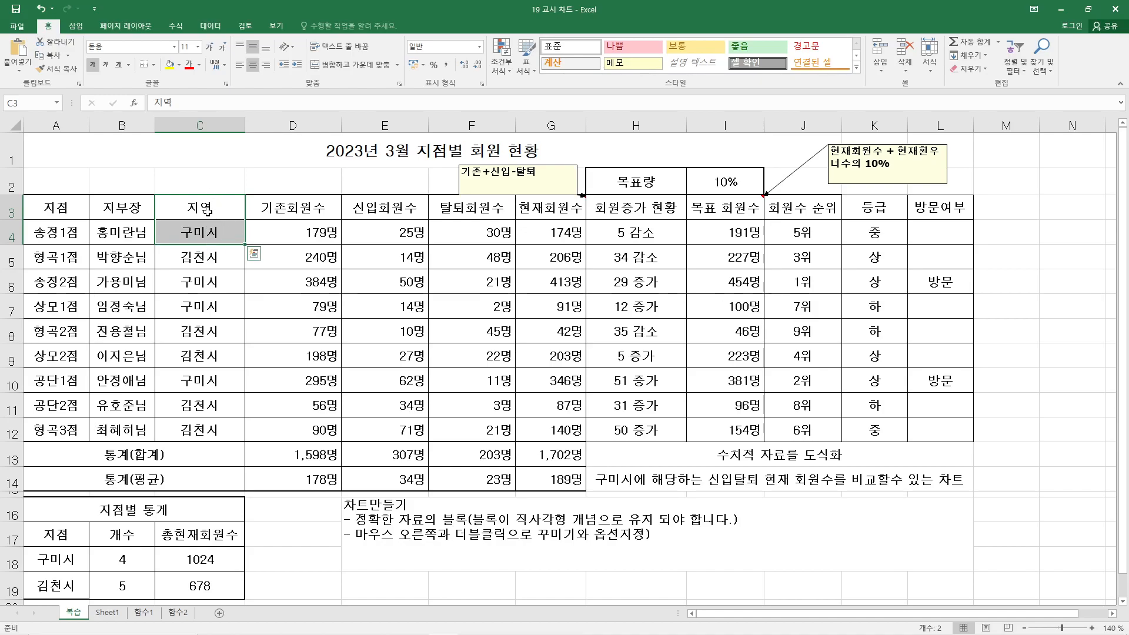
pyautogui.moveTo(212, 235); pyautogui.dragTo(208, 425)
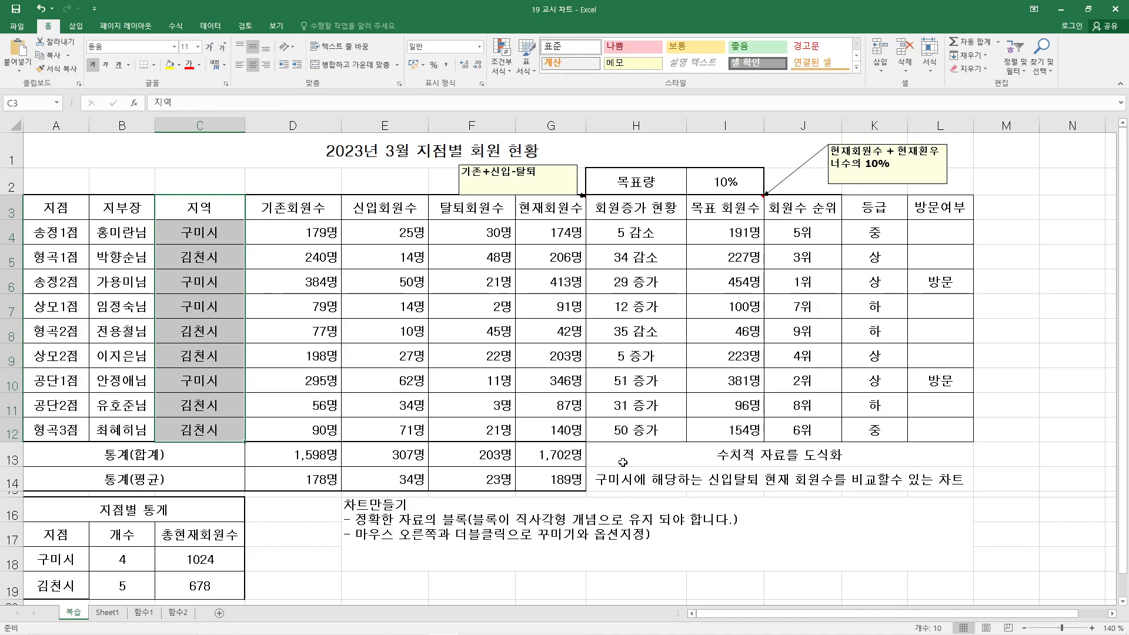
# - Insert 지점별 before 신입탈퇴 in the H14 note and widen its merged, centred range to H14:N14
pyautogui.doubleClick(707, 481)
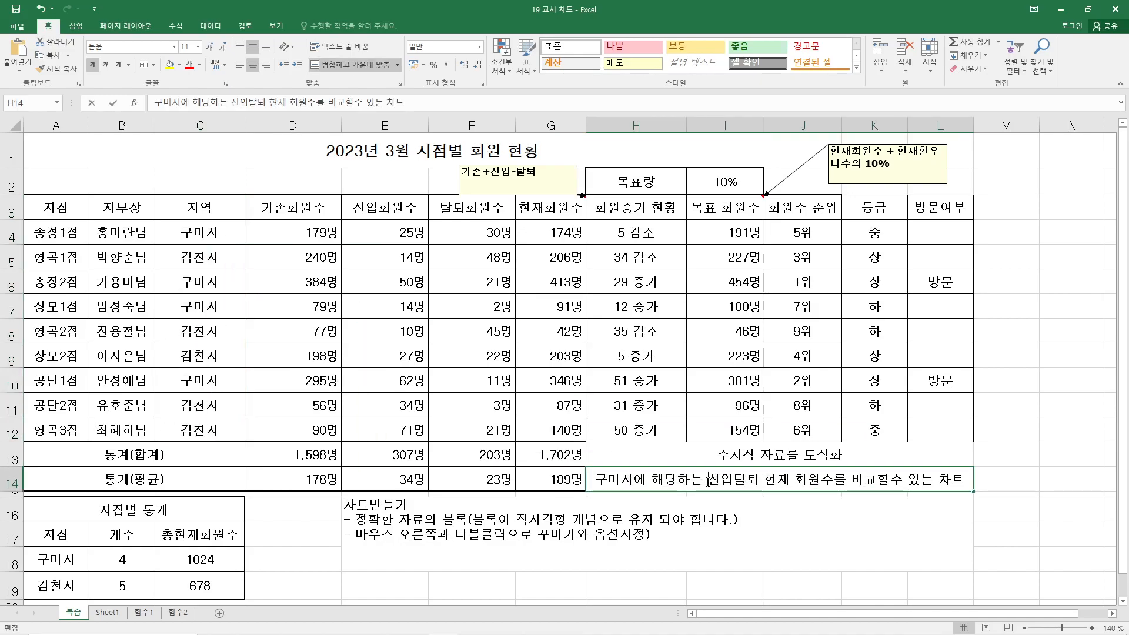
pyautogui.write('지점별')
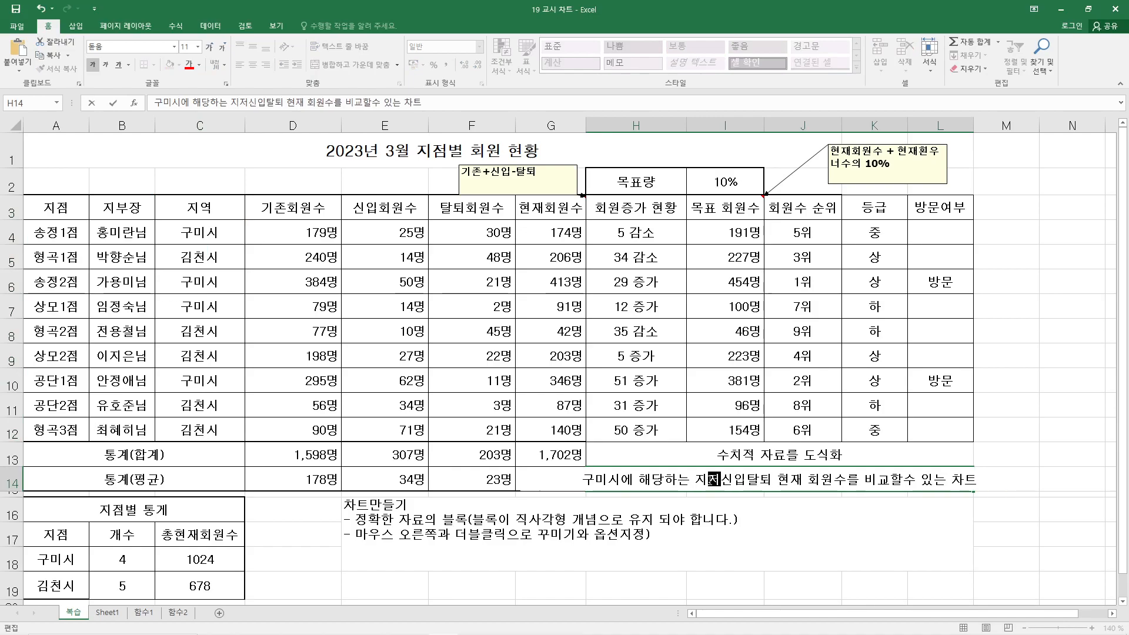
pyautogui.press('Return')
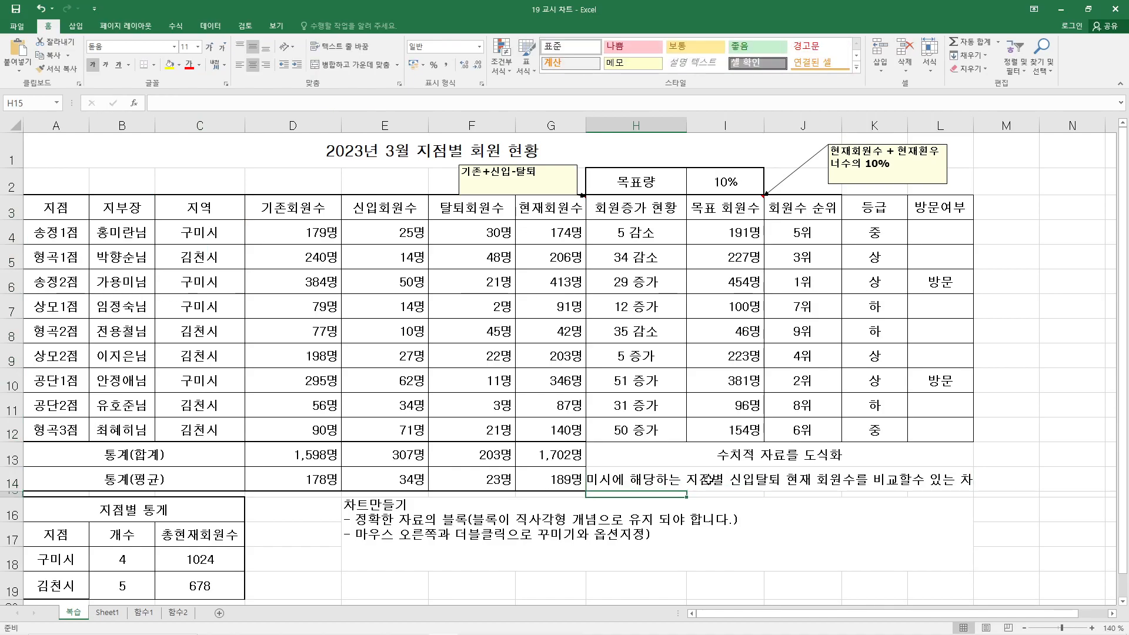
pyautogui.moveTo(799, 488); pyautogui.dragTo(1076, 481)
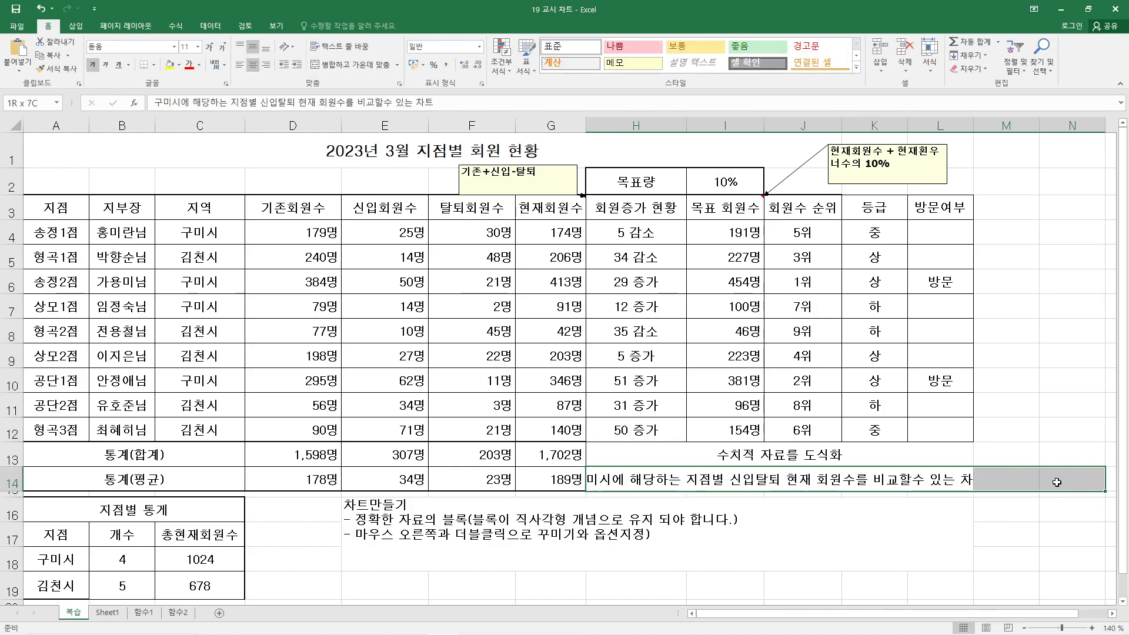
pyautogui.click(362, 65)
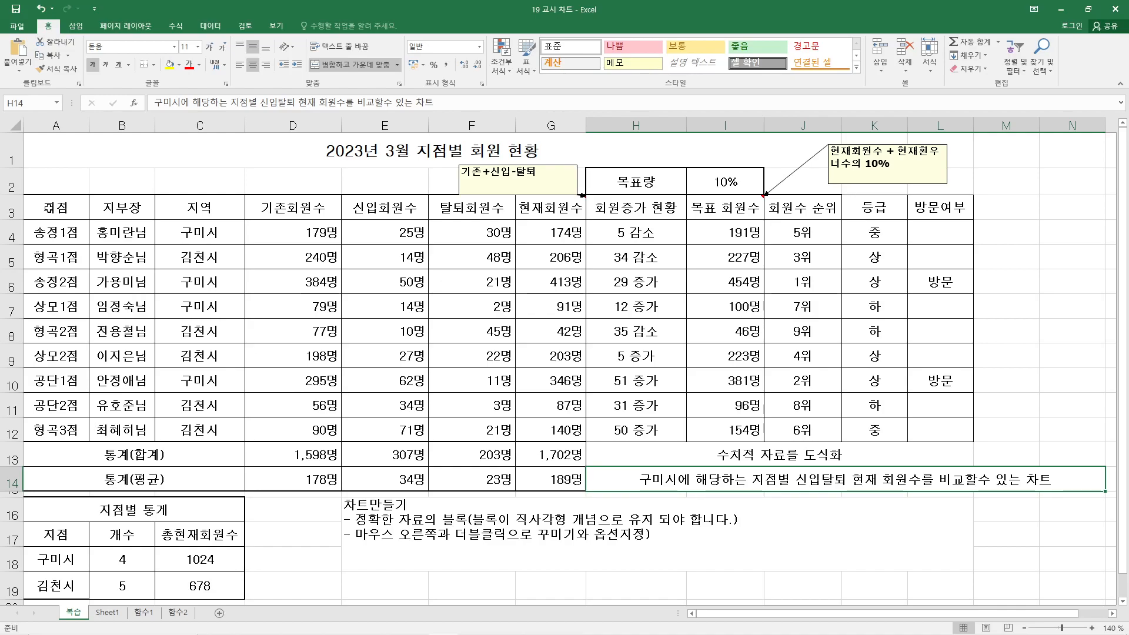
# - Try selecting the 지점, 신입회원수, 탈퇴회원수 and 현재회원수 headers with their cells in rows 4, 6, 7, 10 and 12
pyautogui.moveTo(52, 208); pyautogui.dragTo(56, 239)
pyautogui.keyDown('ctrl'); pyautogui.moveTo(65, 283); pyautogui.dragTo(62, 307); pyautogui.keyUp('ctrl')
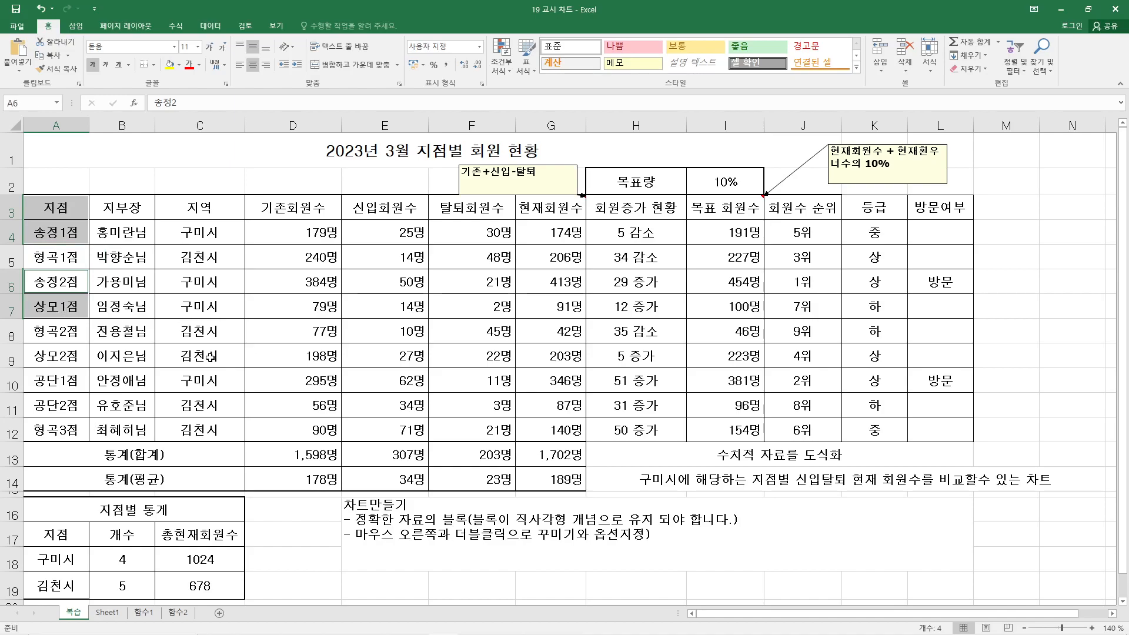
pyautogui.keyDown('ctrl'); pyautogui.click(65, 382); pyautogui.keyUp('ctrl')
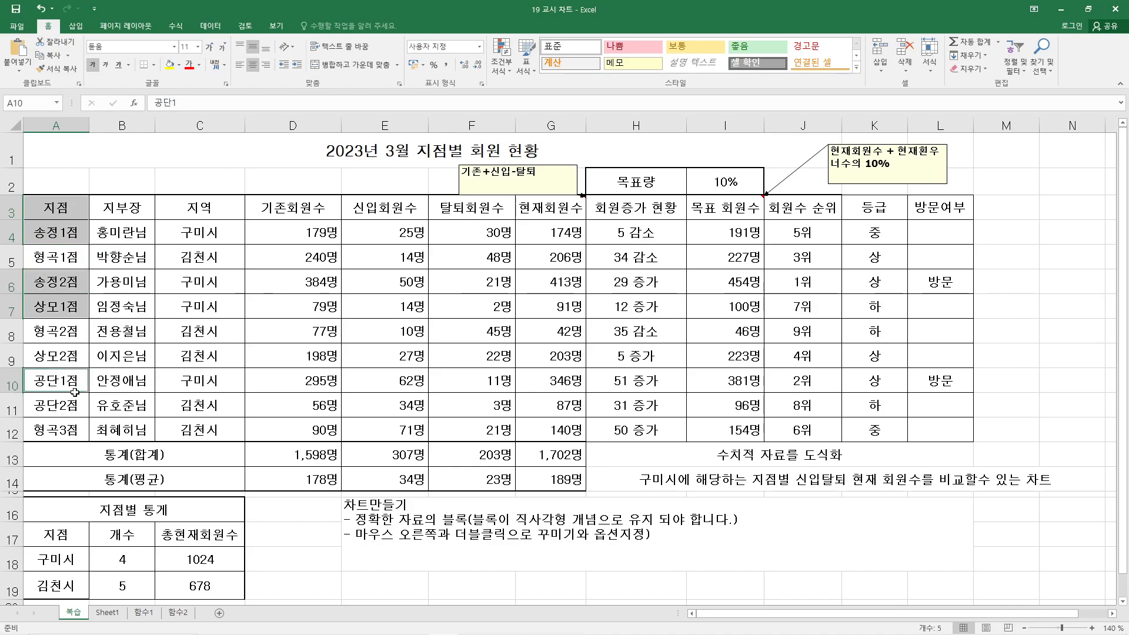
pyautogui.keyDown('ctrl'); pyautogui.click(79, 430); pyautogui.keyUp('ctrl')
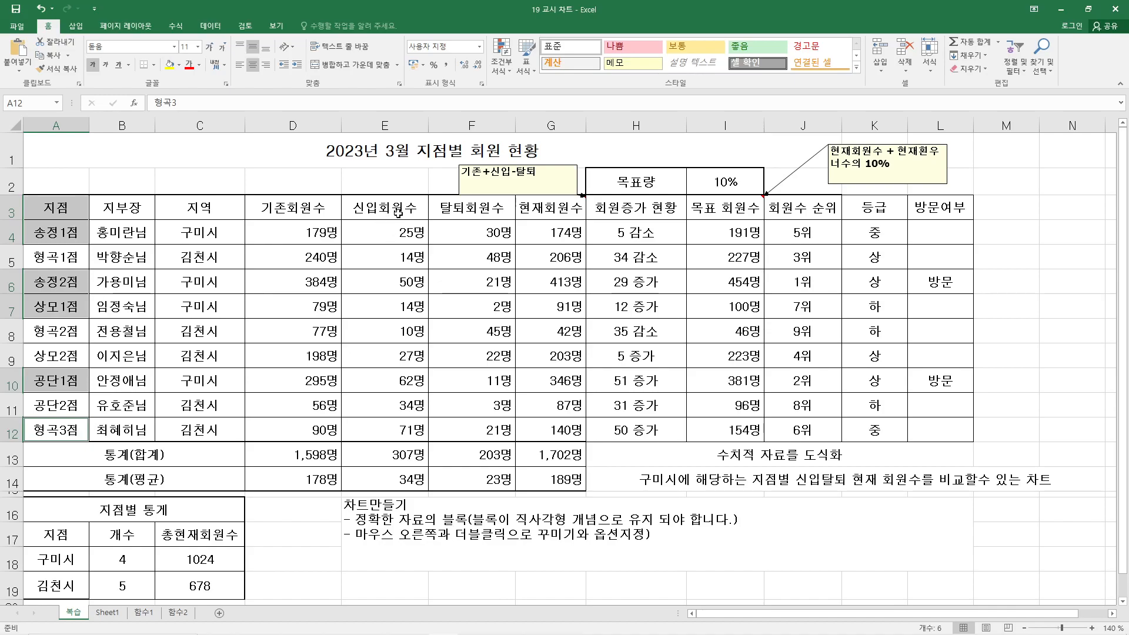
pyautogui.moveTo(382, 207); pyautogui.dragTo(550, 232)
pyautogui.keyDown('ctrl'); pyautogui.click(407, 282); pyautogui.keyUp('ctrl')
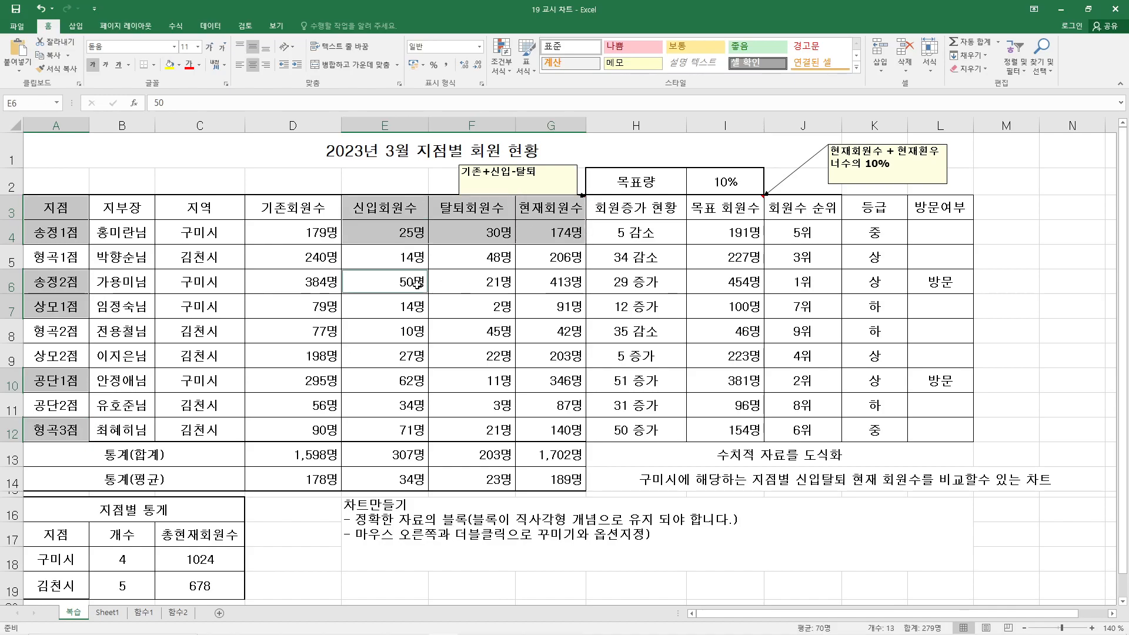
pyautogui.moveTo(407, 282); pyautogui.dragTo(544, 311)
pyautogui.moveTo(395, 383); pyautogui.dragTo(530, 374)
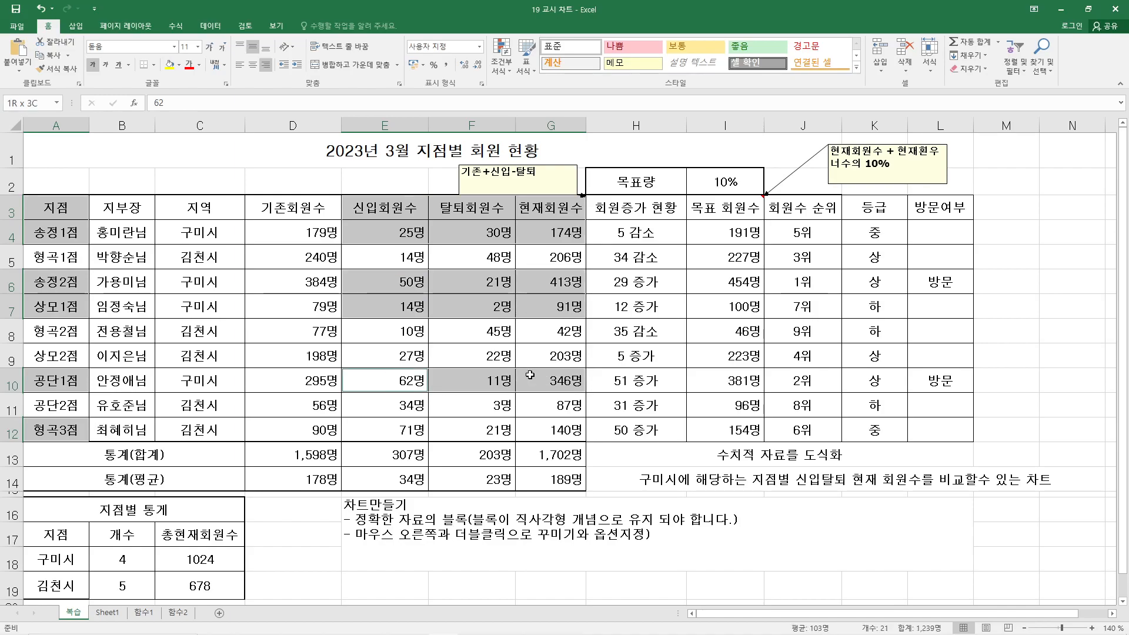
pyautogui.moveTo(387, 430); pyautogui.dragTo(532, 429)
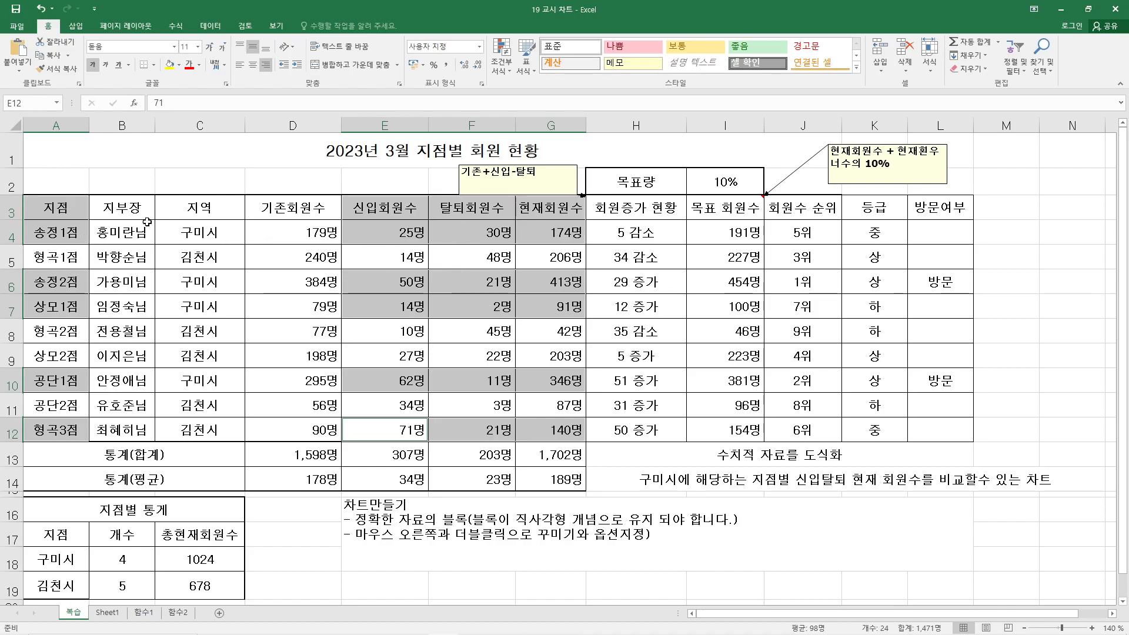
pyautogui.moveTo(56, 207); pyautogui.dragTo(56, 232)
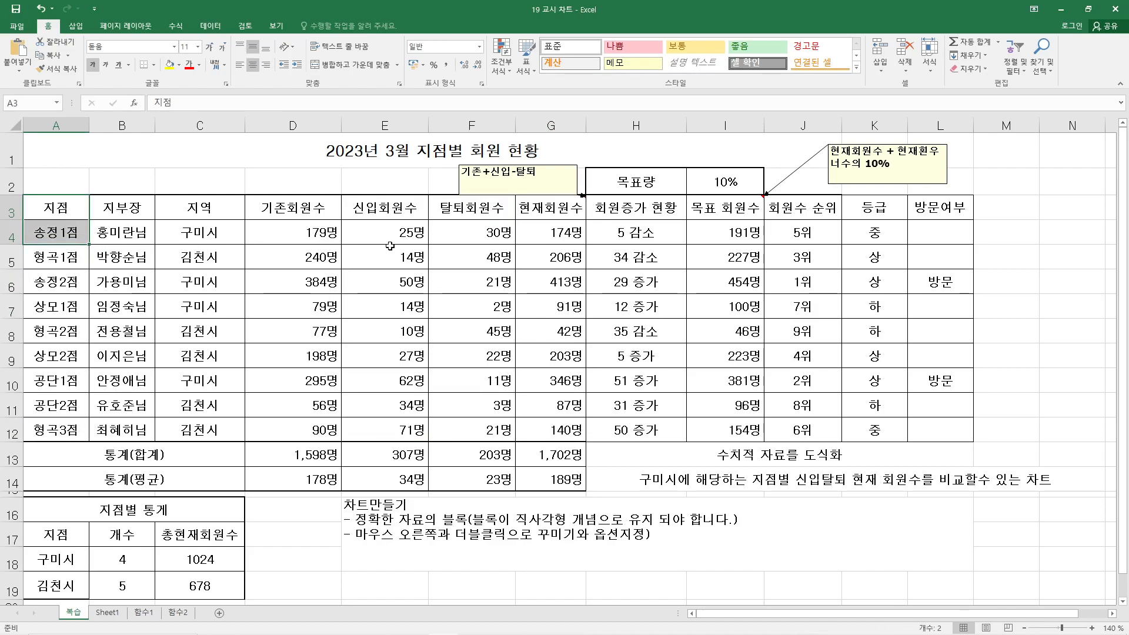
pyautogui.keyDown('ctrl'); pyautogui.click(383, 209); pyautogui.keyUp('ctrl')
pyautogui.keyDown('ctrl'); pyautogui.click(390, 233); pyautogui.keyUp('ctrl')
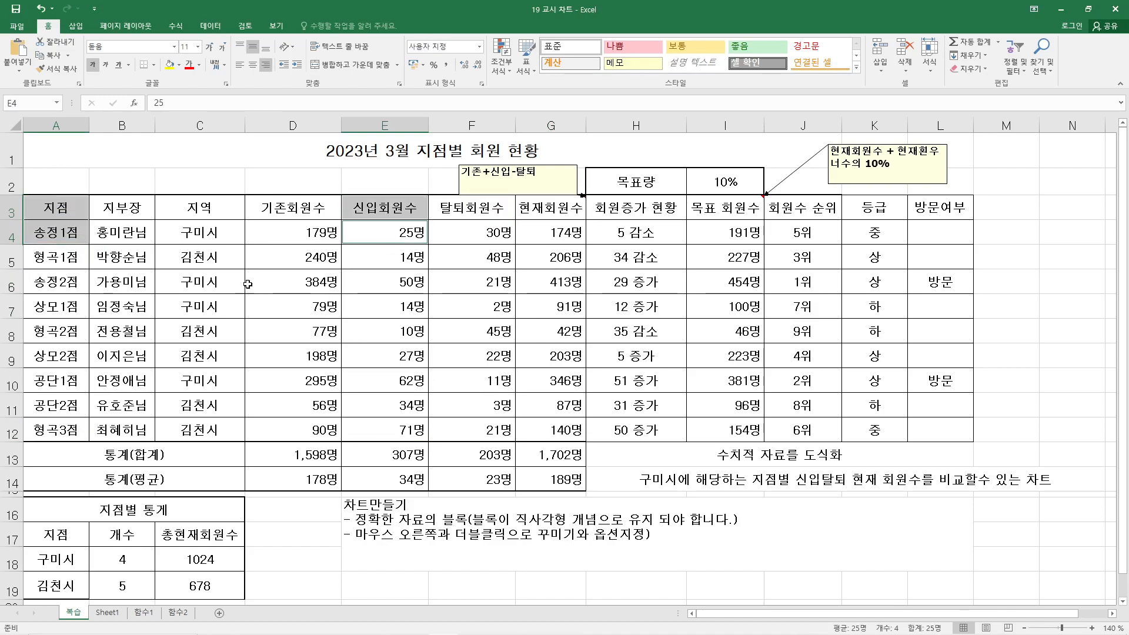
pyautogui.moveTo(56, 203); pyautogui.dragTo(56, 232)
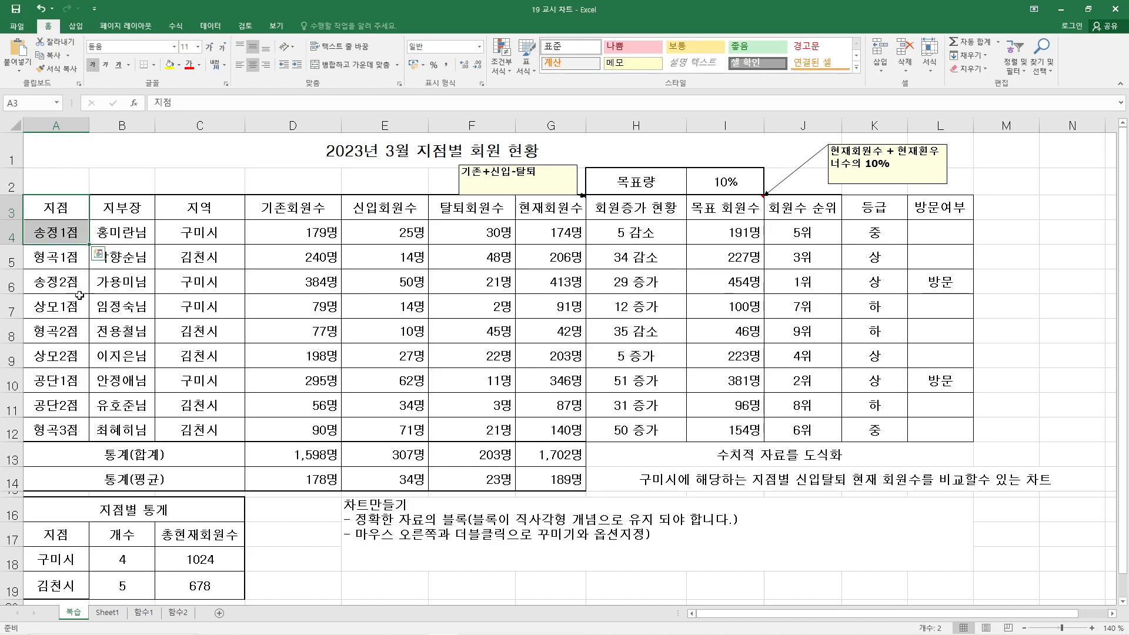
pyautogui.moveTo(69, 286); pyautogui.dragTo(71, 303)
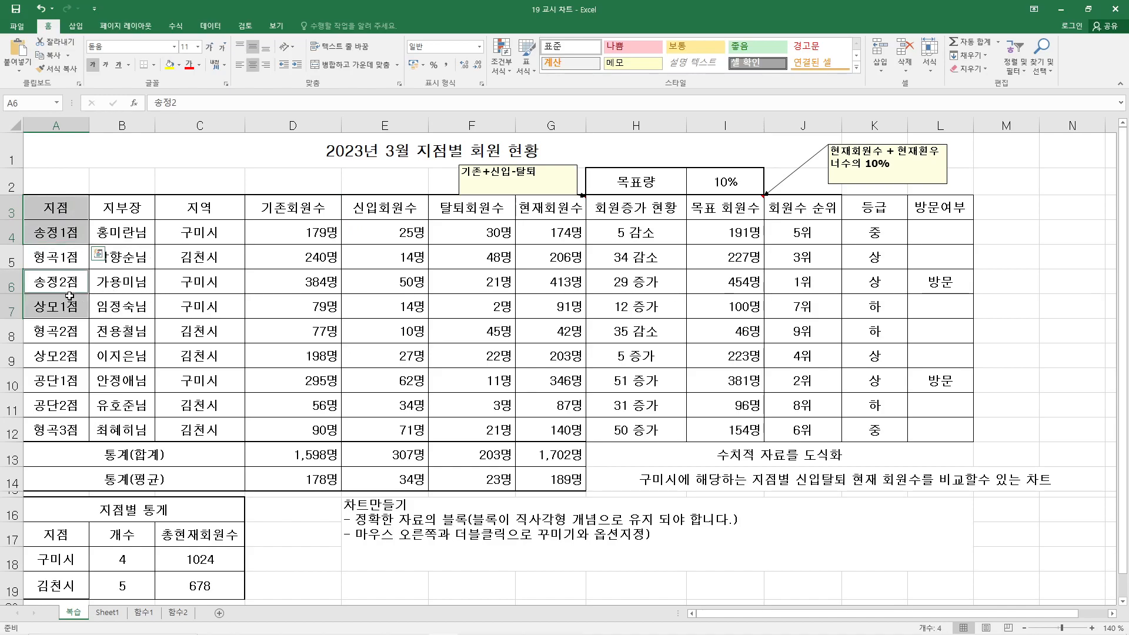
pyautogui.keyDown('ctrl'); pyautogui.click(70, 384); pyautogui.keyUp('ctrl')
pyautogui.keyDown('ctrl'); pyautogui.click(70, 431); pyautogui.keyUp('ctrl')
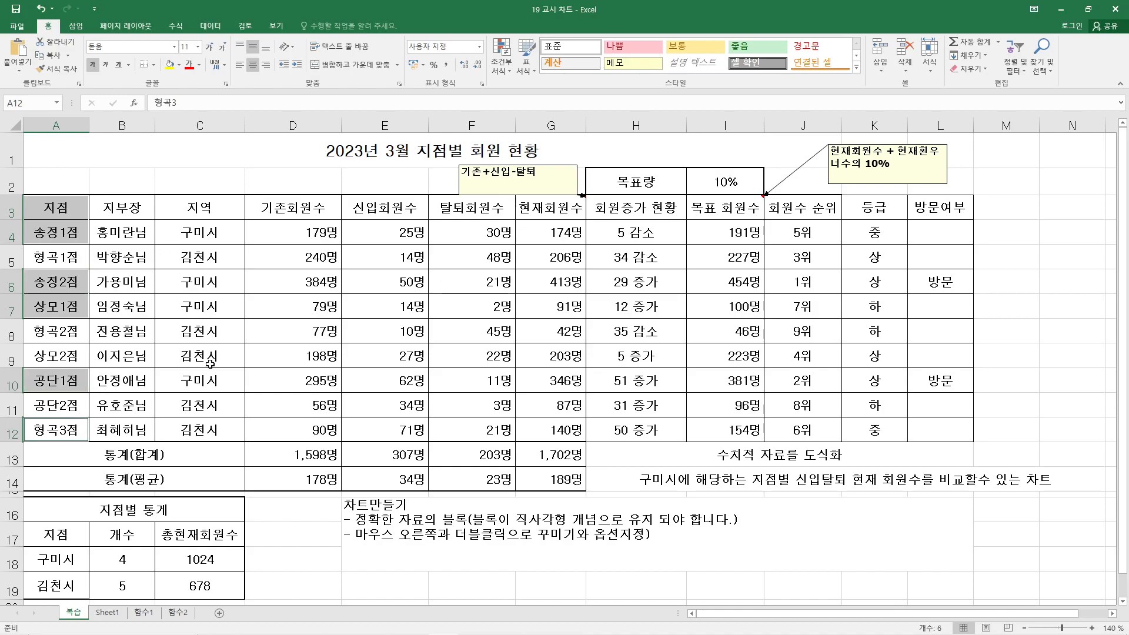
# - Select the 지점 and 신입회원수 headers together with their 구미시 cells in rows 4, 6, 7 and 10
pyautogui.moveTo(59, 212); pyautogui.dragTo(65, 237)
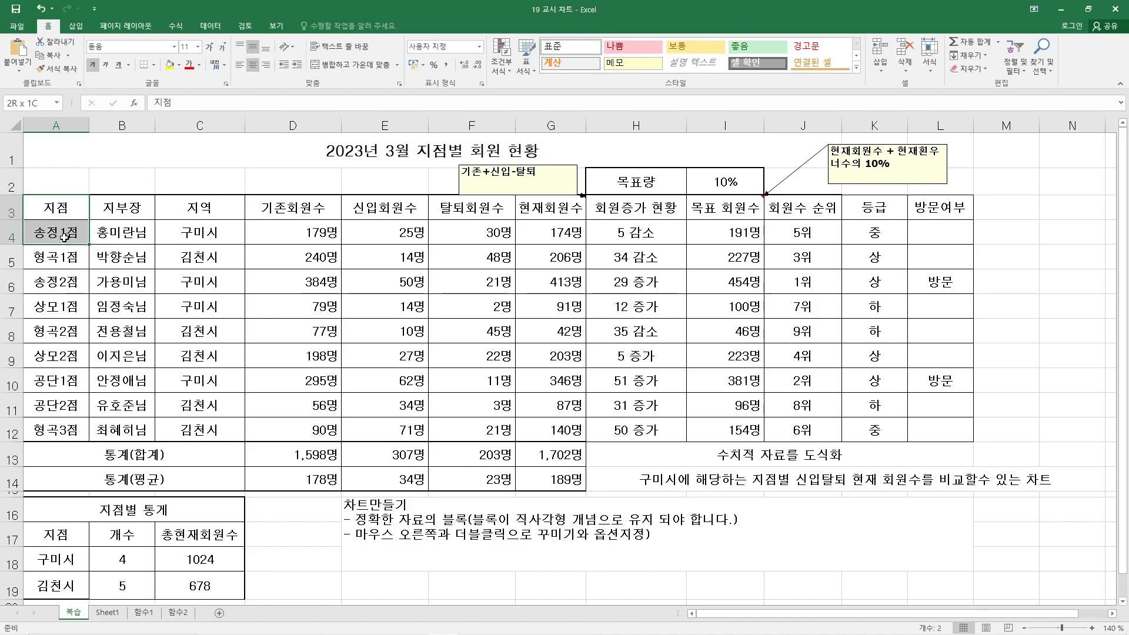
pyautogui.keyDown('ctrl'); pyautogui.moveTo(57, 284); pyautogui.dragTo(58, 306); pyautogui.keyUp('ctrl')
pyautogui.keyDown('ctrl'); pyautogui.click(59, 383); pyautogui.keyUp('ctrl')
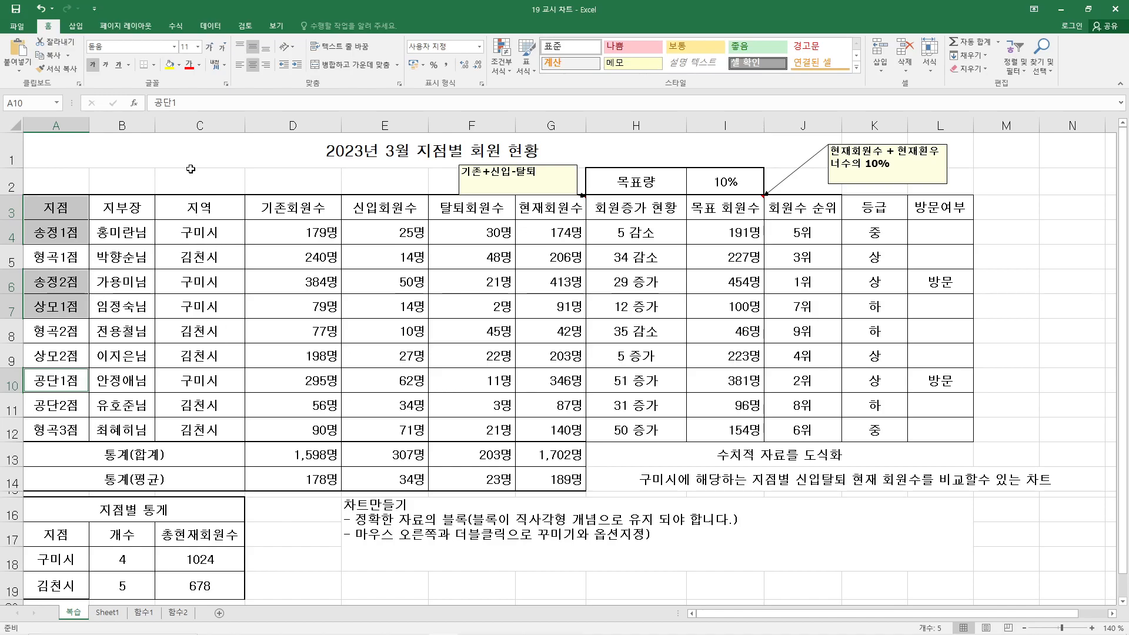
pyautogui.keyDown('ctrl'); pyautogui.moveTo(384, 216); pyautogui.dragTo(386, 229); pyautogui.keyUp('ctrl')
pyautogui.keyDown('ctrl'); pyautogui.moveTo(379, 285); pyautogui.dragTo(380, 307); pyautogui.keyUp('ctrl')
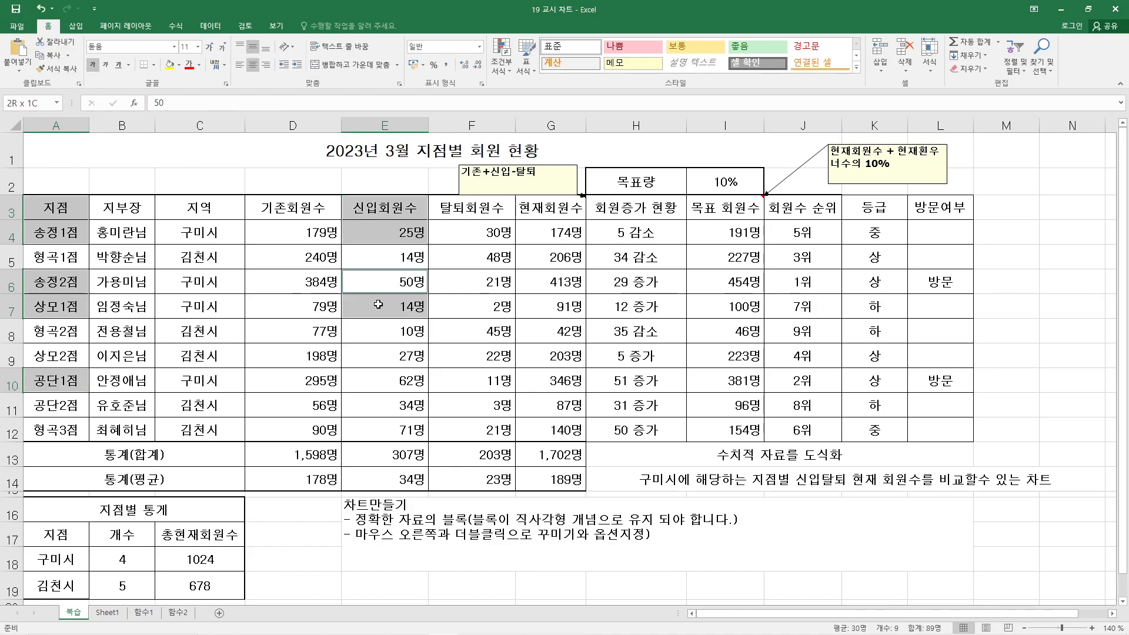
pyautogui.keyDown('ctrl'); pyautogui.click(369, 379); pyautogui.keyUp('ctrl')
# - Add the 탈퇴회원수 and 현재회원수 headers and their cells in rows 4, 6, 7 and 10 to the selection
pyautogui.keyDown('ctrl'); pyautogui.moveTo(465, 211); pyautogui.dragTo(464, 237); pyautogui.keyUp('ctrl')
pyautogui.keyDown('ctrl'); pyautogui.moveTo(456, 285); pyautogui.dragTo(459, 309); pyautogui.keyUp('ctrl')
pyautogui.keyDown('ctrl'); pyautogui.click(467, 379); pyautogui.keyUp('ctrl')
pyautogui.keyDown('ctrl'); pyautogui.moveTo(543, 212); pyautogui.dragTo(543, 234); pyautogui.keyUp('ctrl')
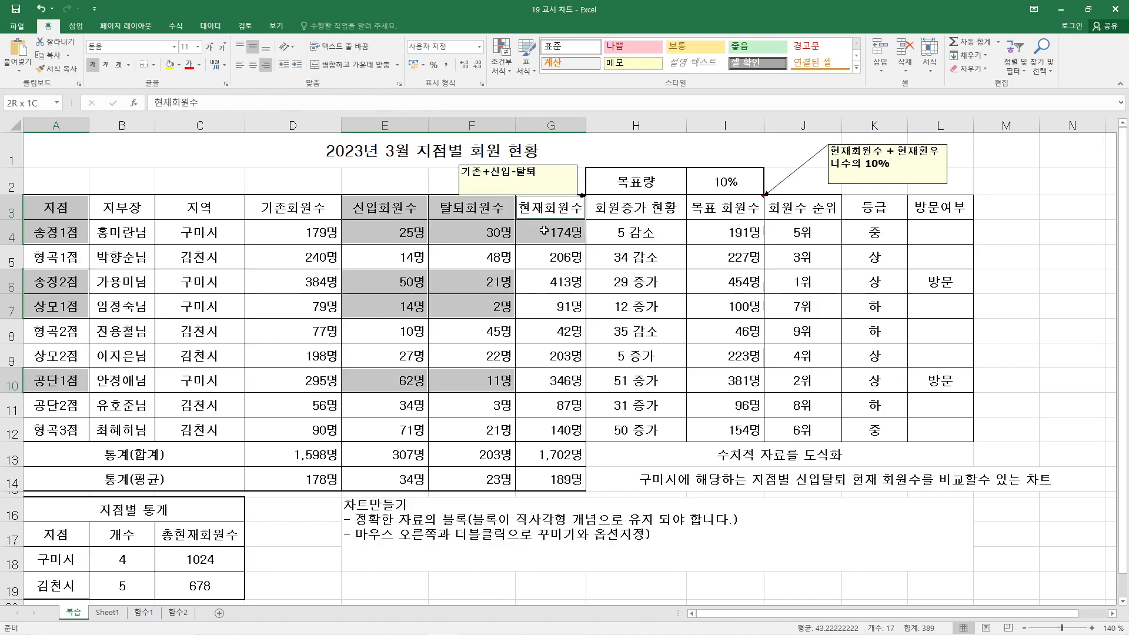
pyautogui.keyDown('ctrl'); pyautogui.moveTo(543, 284); pyautogui.dragTo(542, 297); pyautogui.keyUp('ctrl')
pyautogui.keyDown('ctrl'); pyautogui.click(551, 378); pyautogui.keyUp('ctrl')
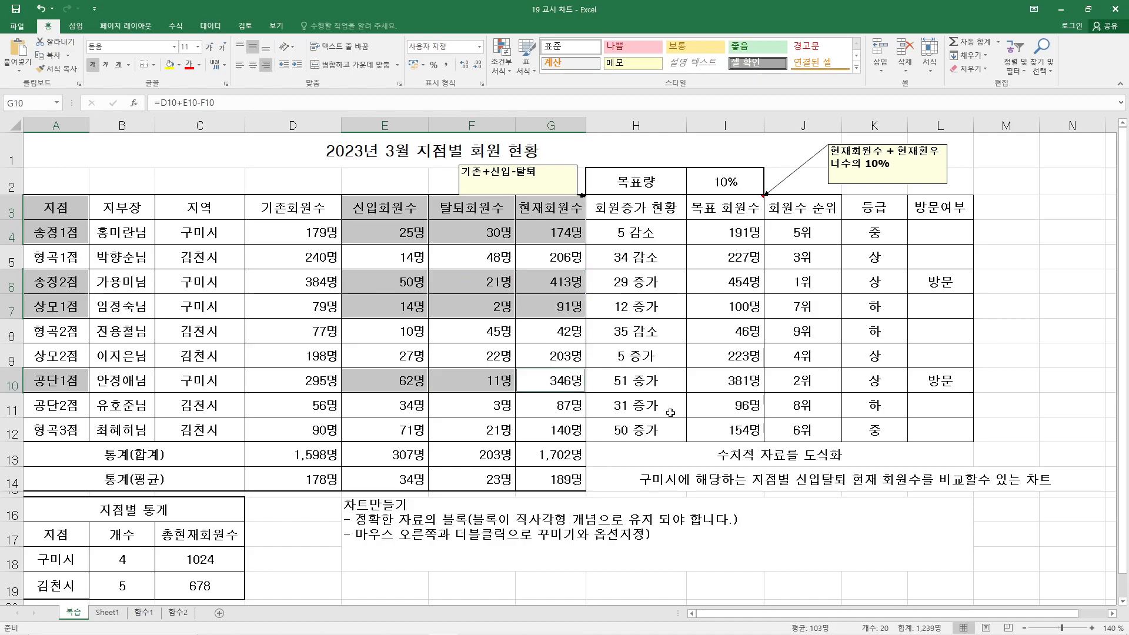
# - Insert a 2-D clustered column chart from the selected branch and member-count cells
pyautogui.click(79, 27)
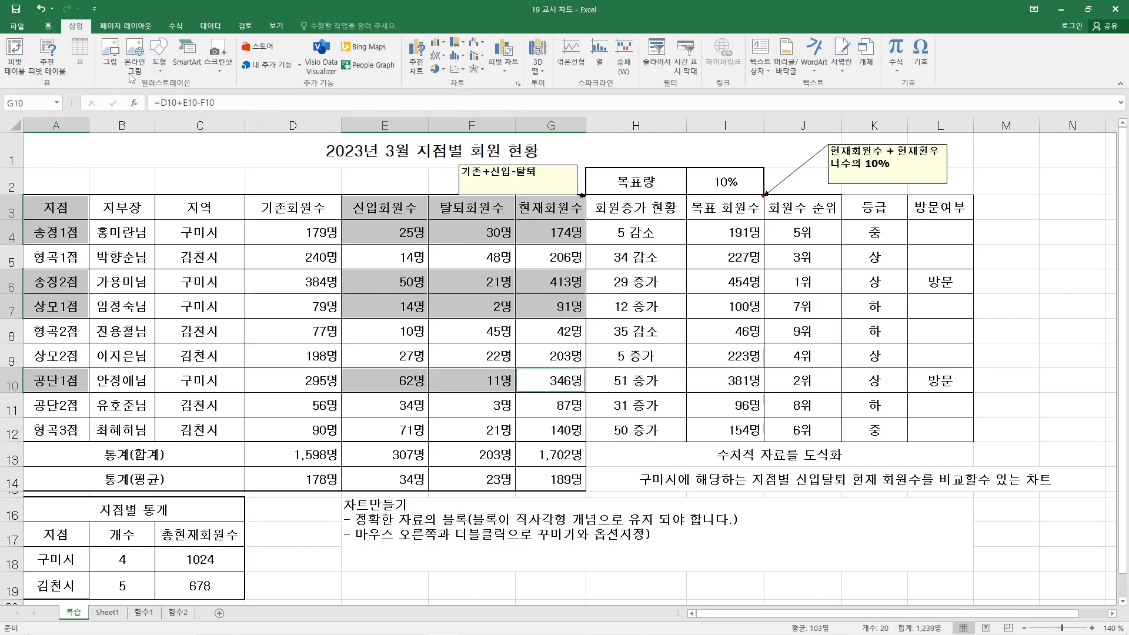
pyautogui.click(445, 45)
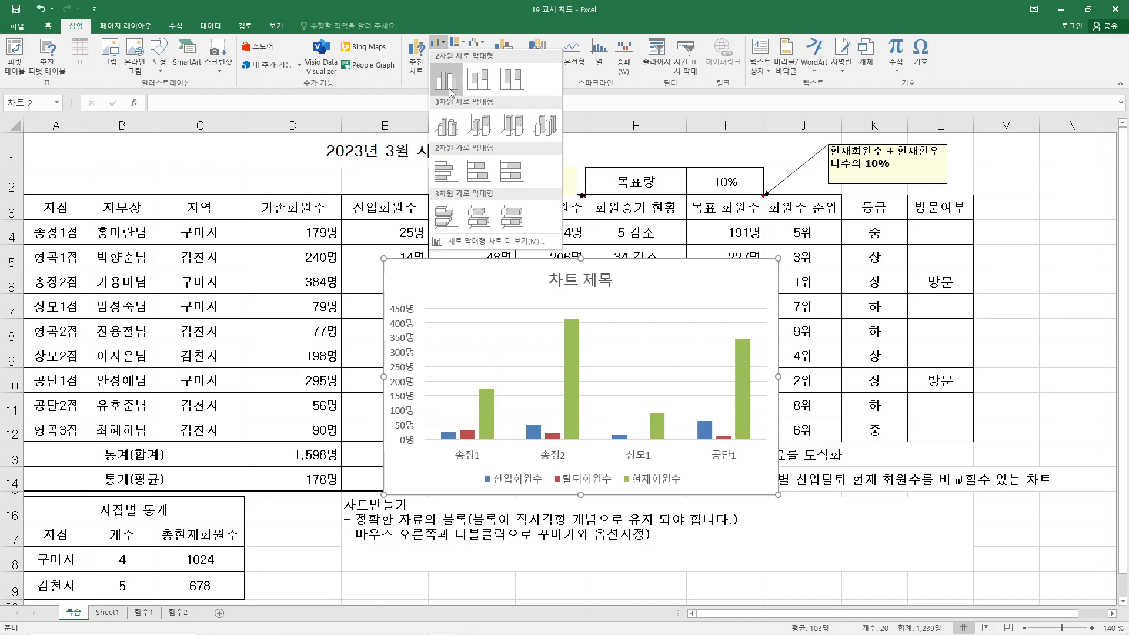
pyautogui.click(447, 80)
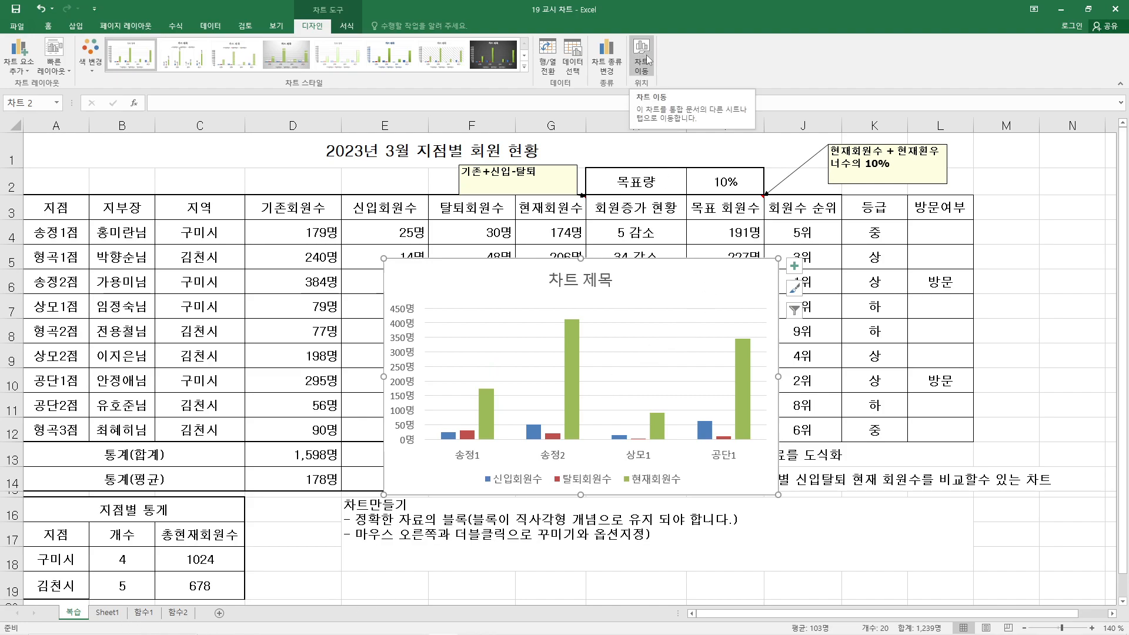
# - Move the new chart below the 지점별 통계 table so that it starts around row 21
pyautogui.scroll(-5, 631, 601)
pyautogui.scroll(5, 631, 601)
pyautogui.moveTo(675, 282); pyautogui.dragTo(527, 471)
pyautogui.scroll(-3, 526, 469)
pyautogui.moveTo(551, 250); pyautogui.dragTo(349, 350)
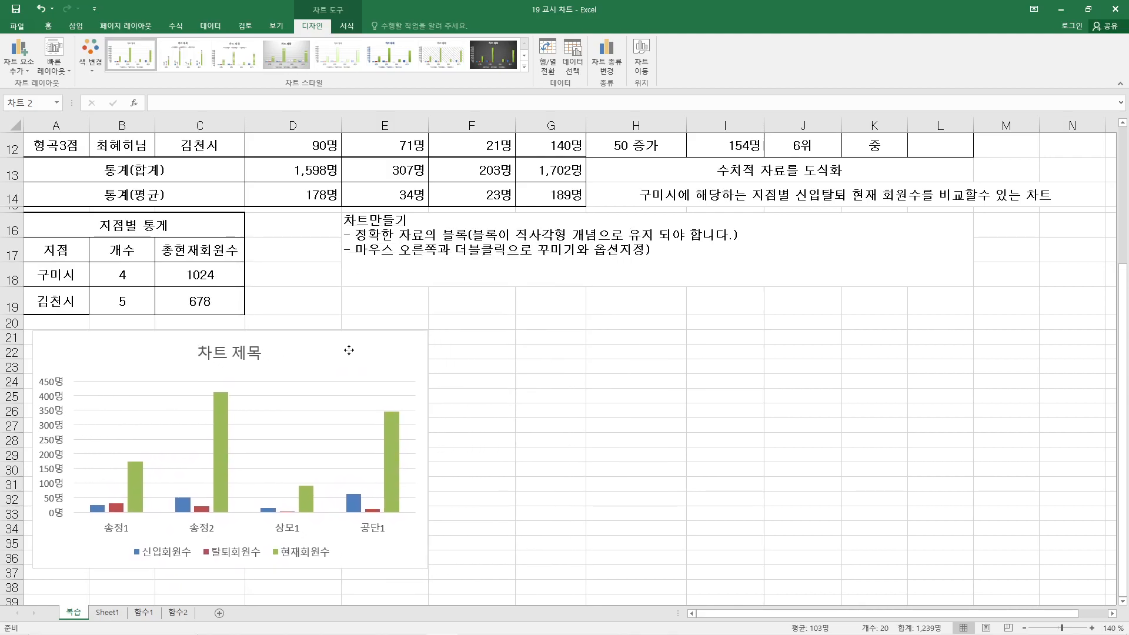
# - Resize the chart to span columns A to L and rows 21 to 46
pyautogui.scroll(-4, 511, 383)
pyautogui.moveTo(427, 327); pyautogui.dragTo(974, 490)
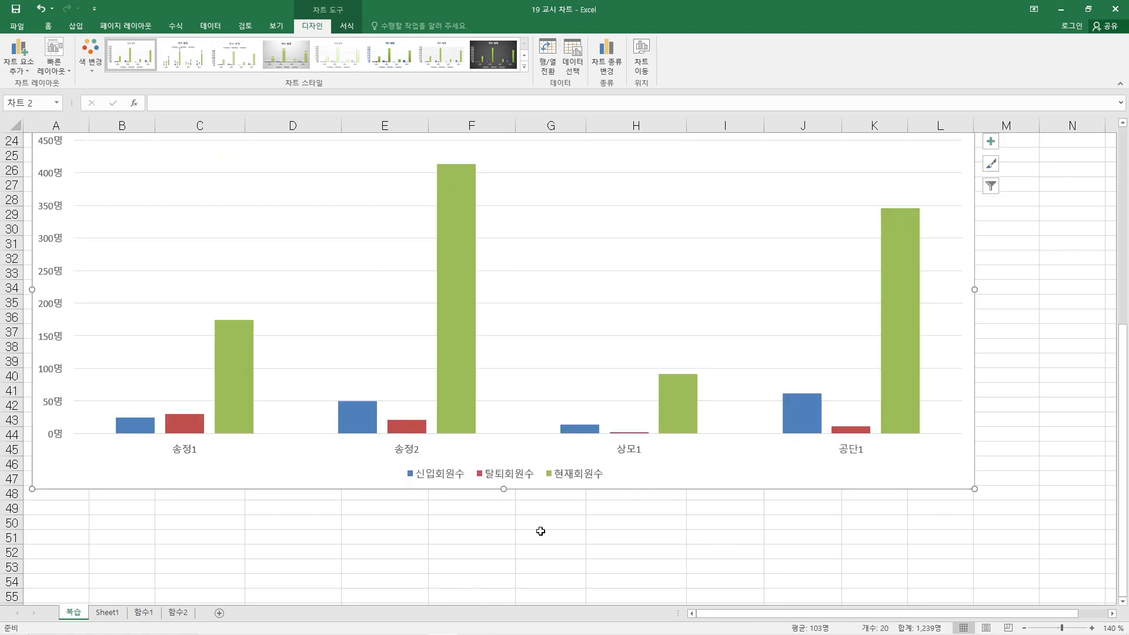
pyautogui.moveTo(504, 490); pyautogui.dragTo(504, 470)
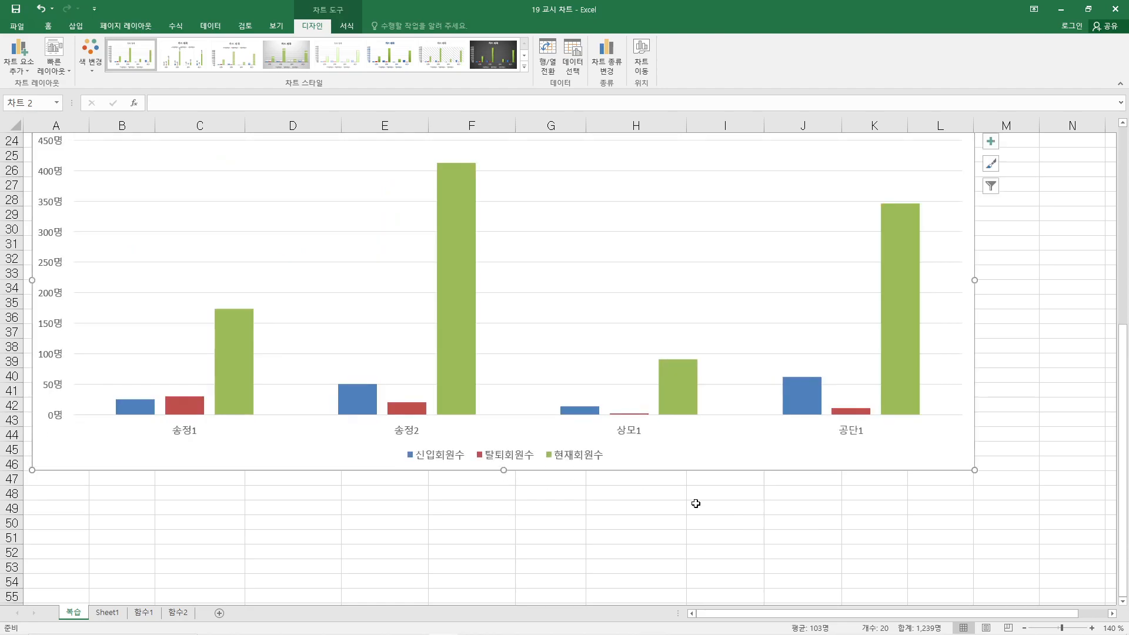
pyautogui.scroll(5, 979, 278)
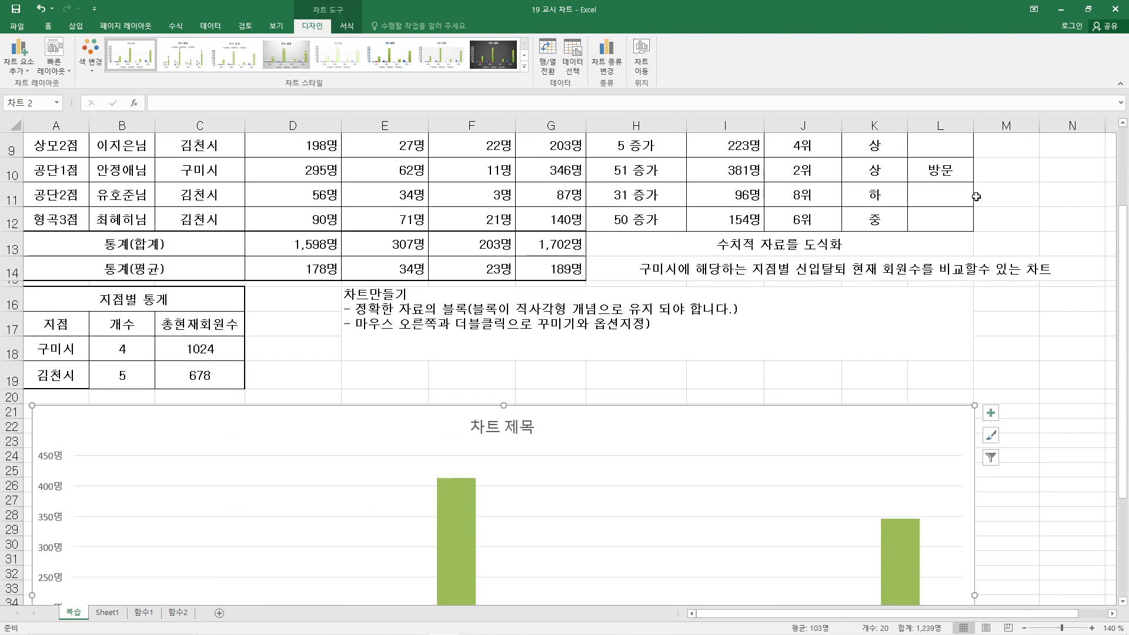
pyautogui.scroll(-3, 979, 595)
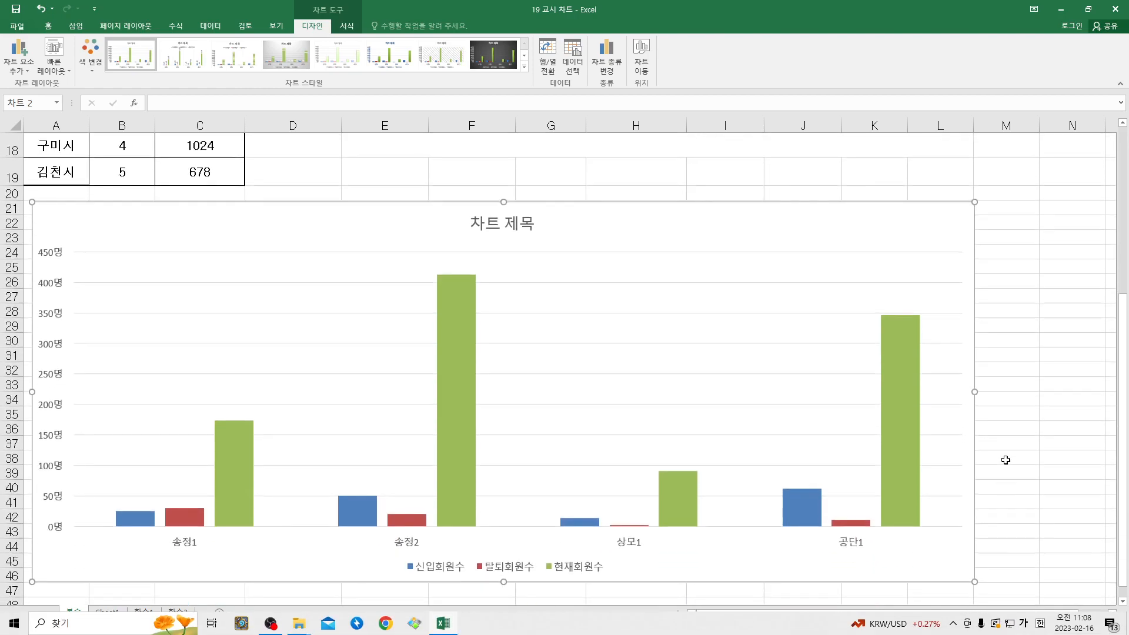
pyautogui.moveTo(976, 393); pyautogui.dragTo(972, 392)
pyautogui.moveTo(502, 203); pyautogui.dragTo(503, 201)
pyautogui.moveTo(33, 390); pyautogui.dragTo(24, 390)
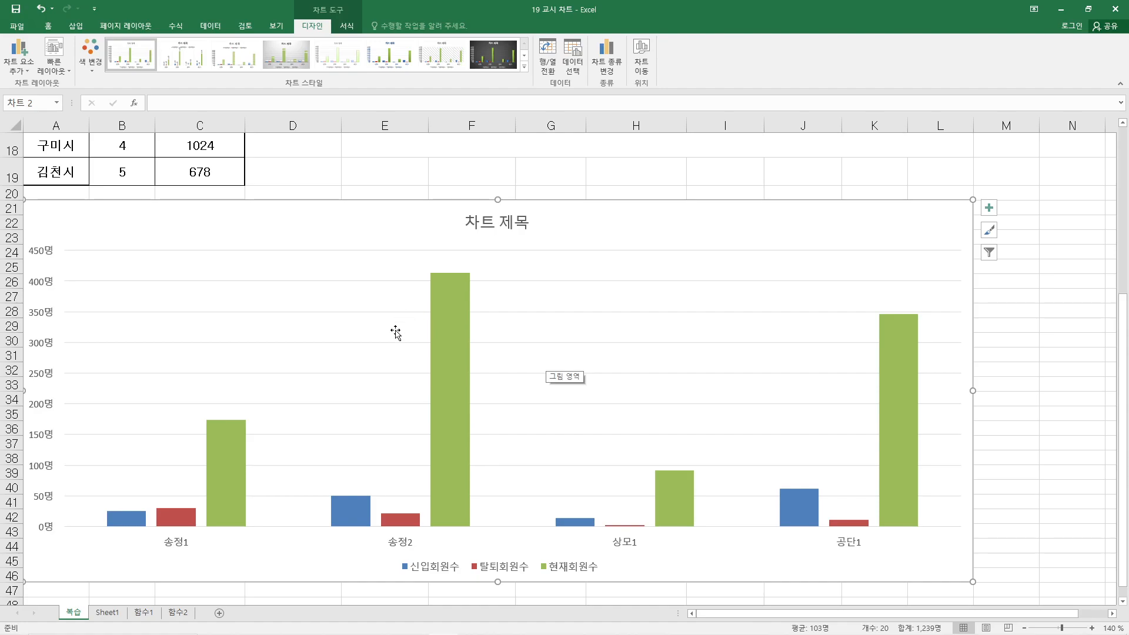
# - Apply the quick layout with a data table and vertical axis title, and the chart style with glossy bevelled columns
pyautogui.click(54, 59)
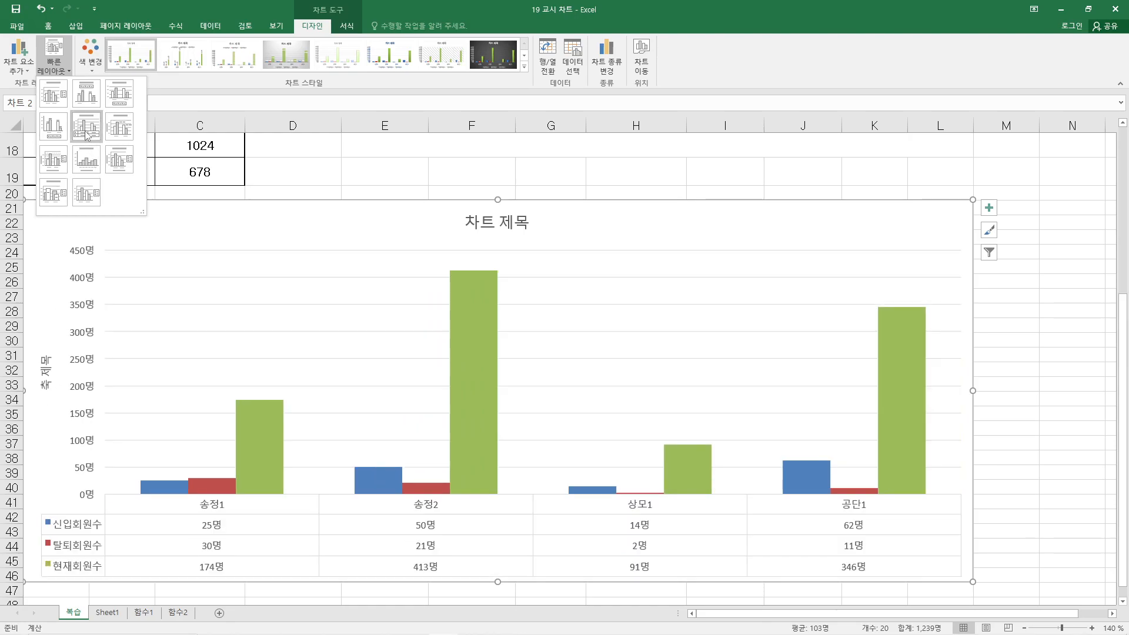
pyautogui.click(86, 133)
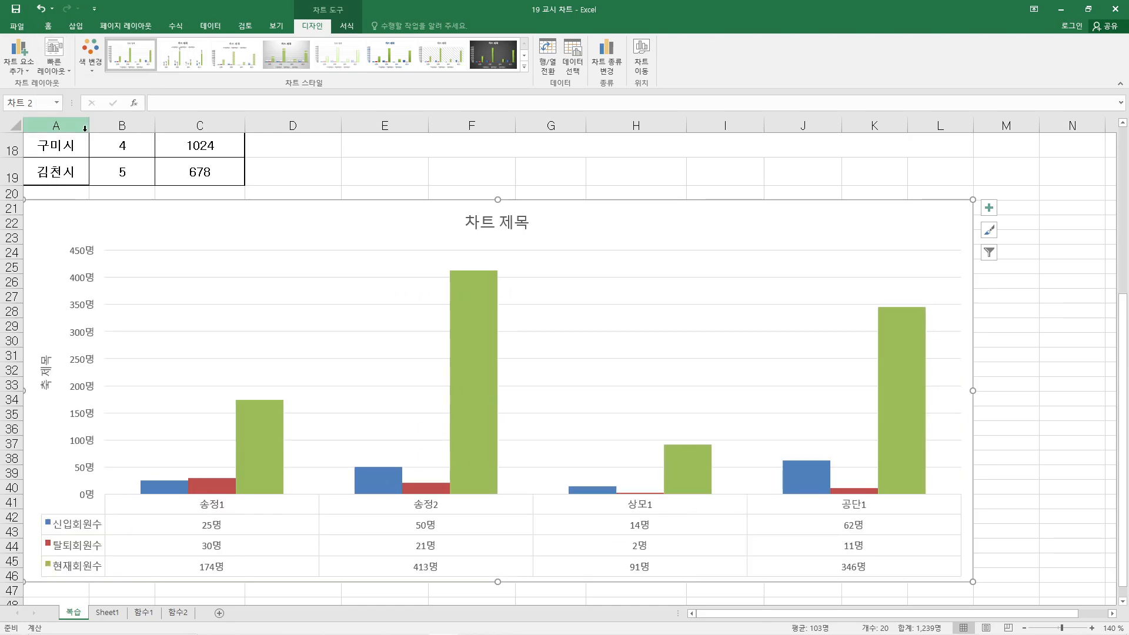
pyautogui.click(525, 67)
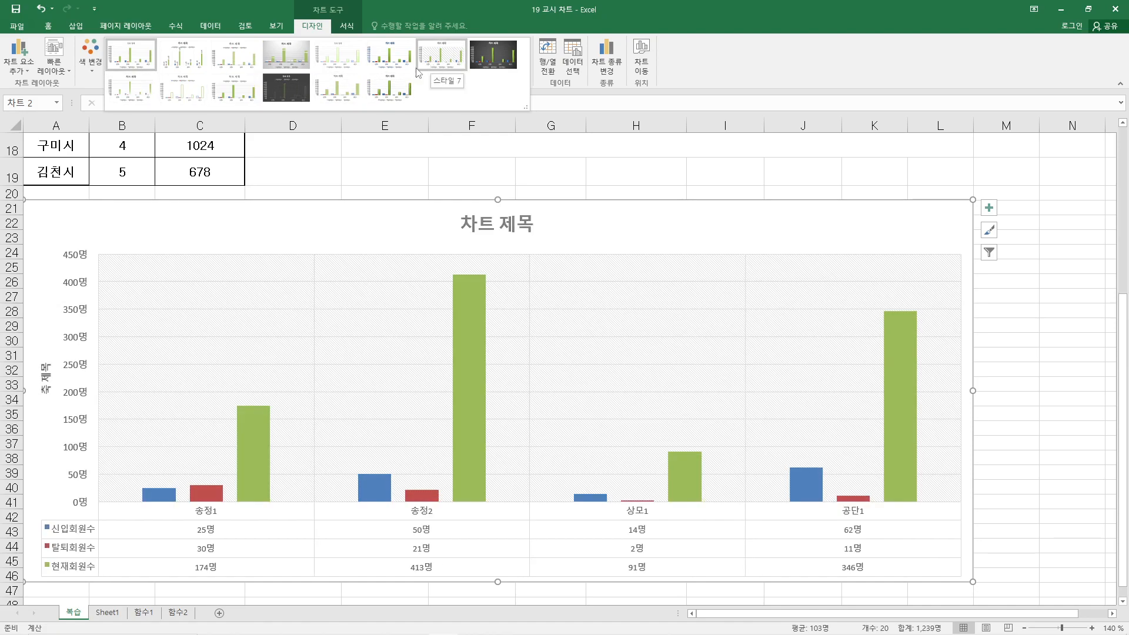
pyautogui.click(385, 93)
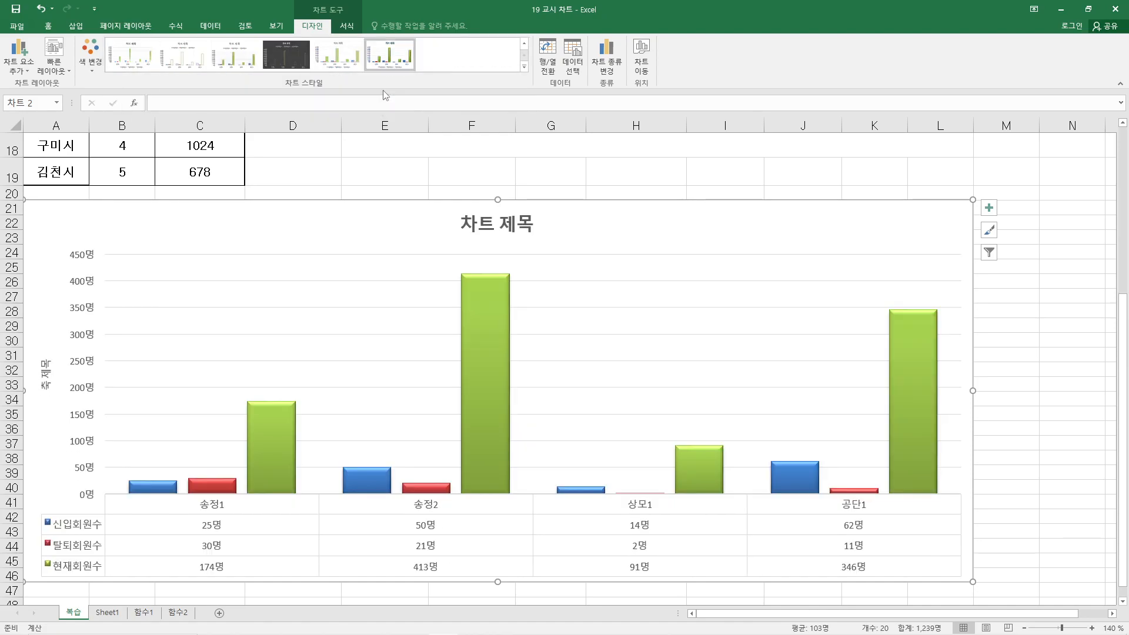
# - Try switching the chart's rows and columns, and switch them back
pyautogui.click(549, 66)
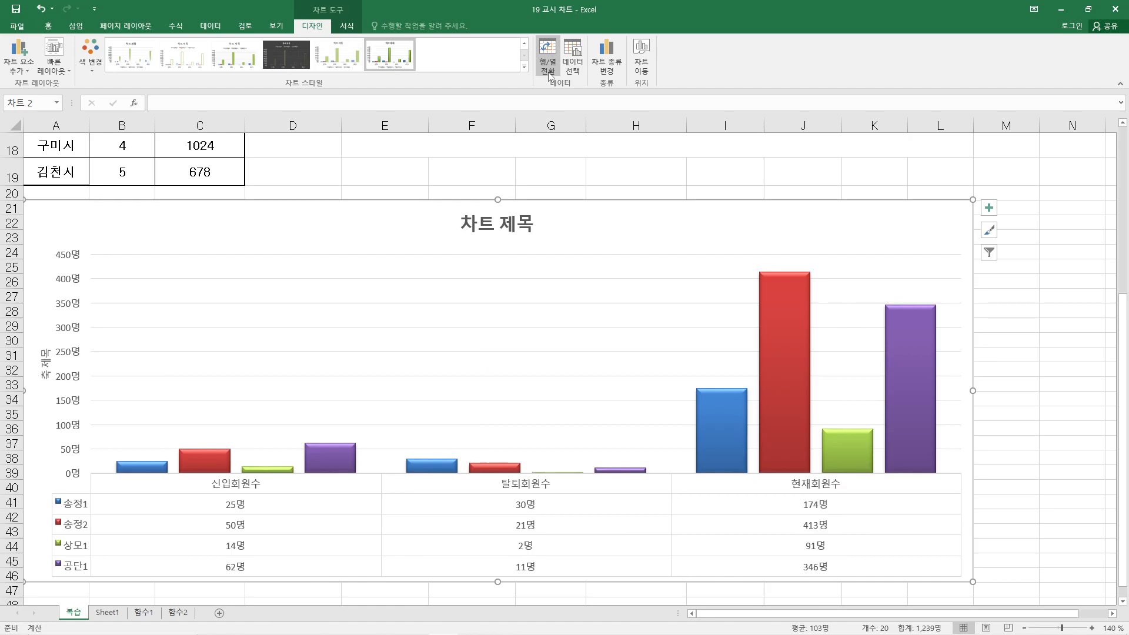
pyautogui.click(550, 66)
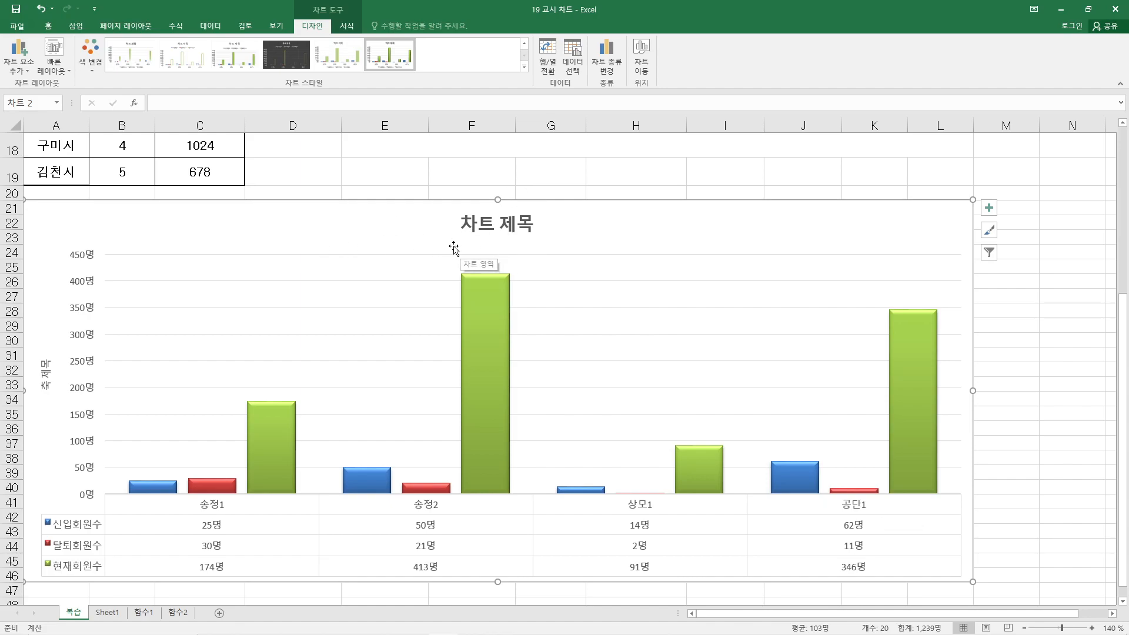
# - Replace the chart title with 구미시 지점별 인원 현황 분석
pyautogui.click(528, 226)
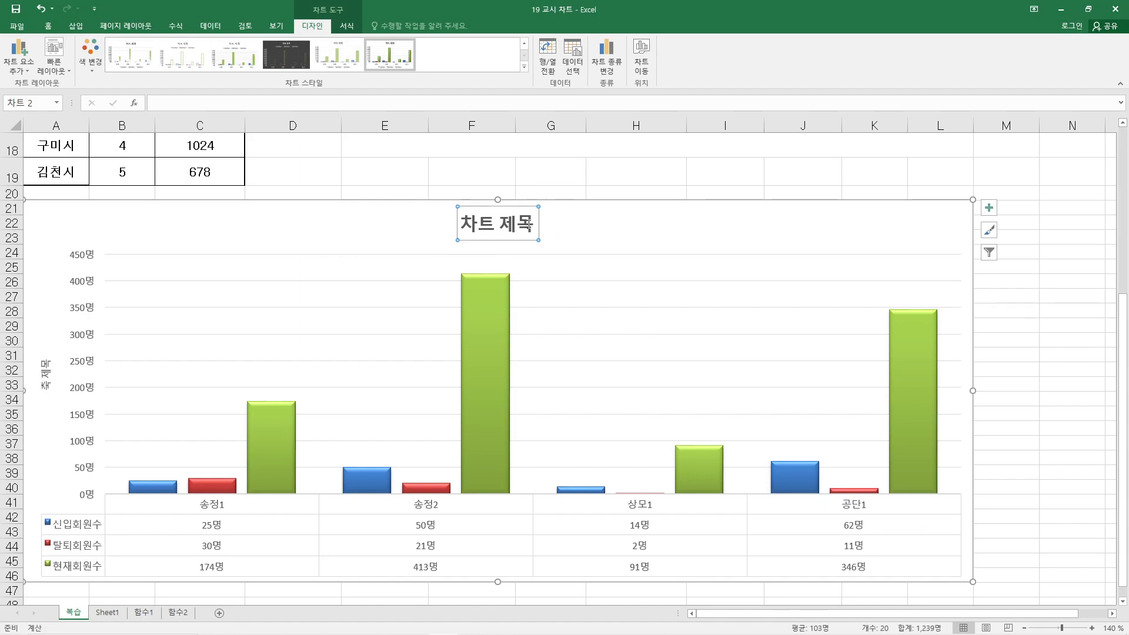
pyautogui.click(536, 226)
pyautogui.press('BackSpace')
pyautogui.press('BackSpace')
pyautogui.press('BackSpace')
pyautogui.press('BackSpace')
pyautogui.press('BackSpace')
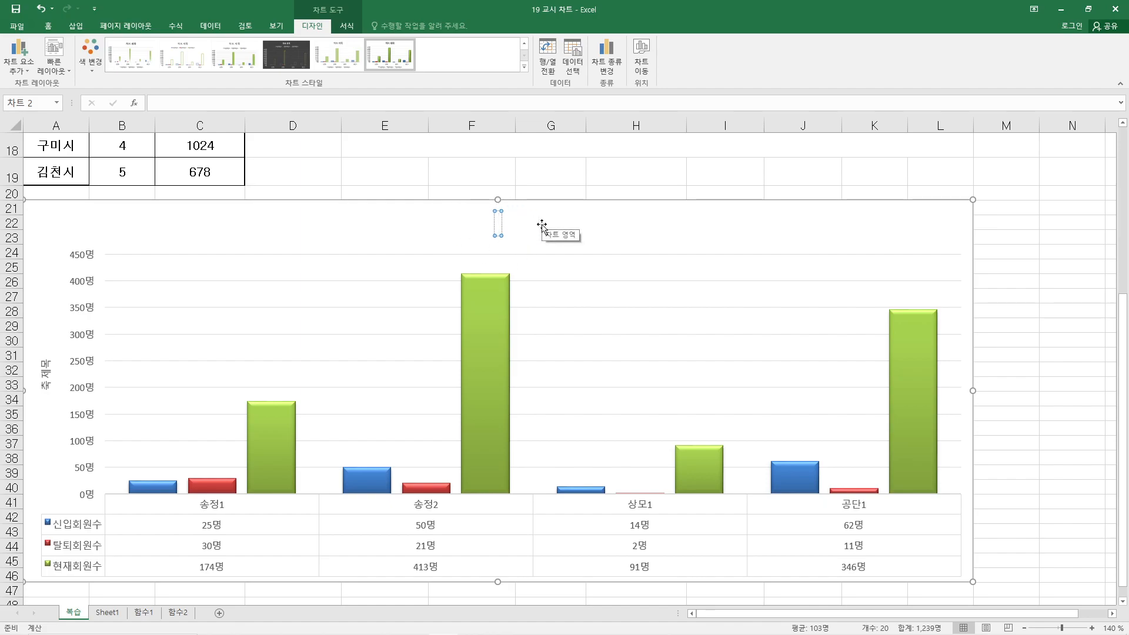
pyautogui.write('구미시')
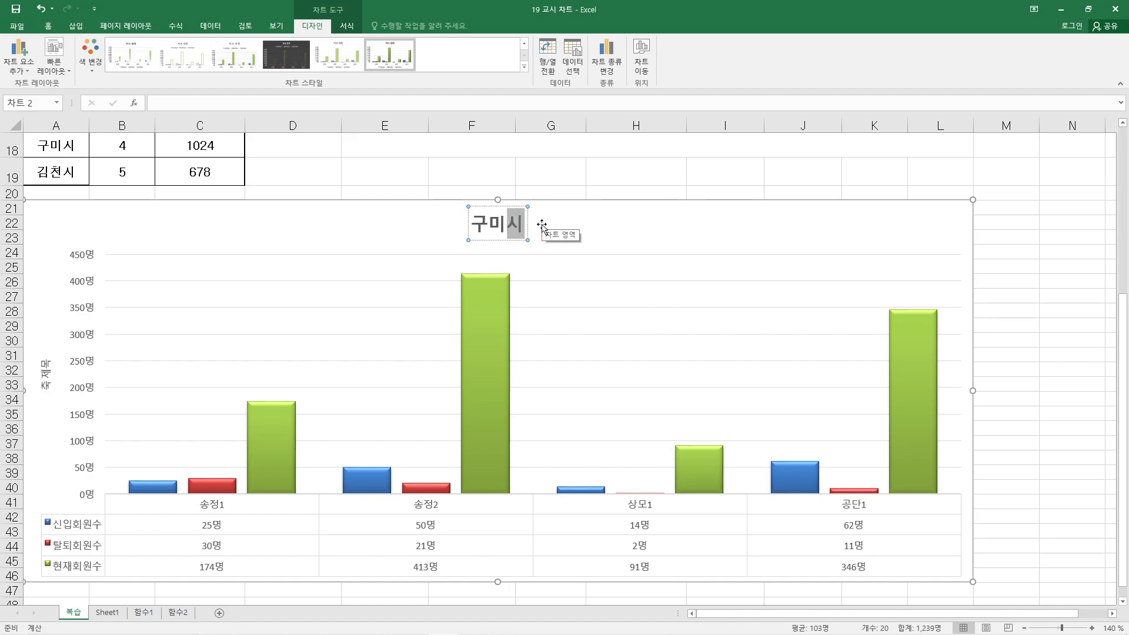
pyautogui.write(' 지점별')
pyautogui.write(' 인원 혀')
pyautogui.write('ㄴ황 분ㅅ')
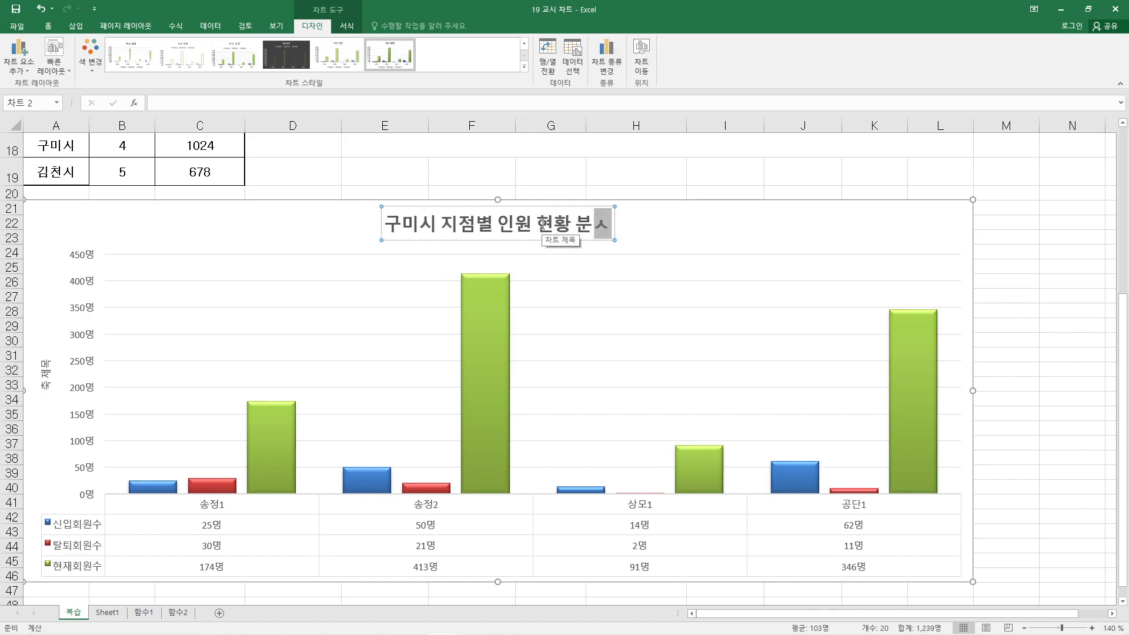
pyautogui.write('ㅓㄱ')
# - Replace the vertical axis title with 단위 : 명
pyautogui.click(45, 374)
pyautogui.click(52, 365)
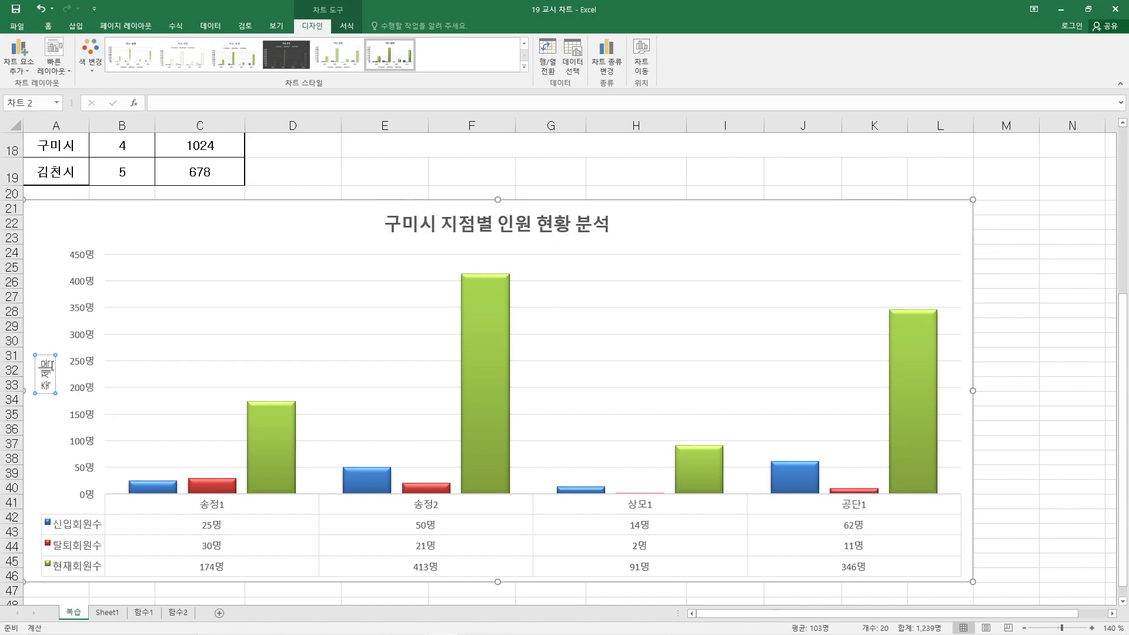
pyautogui.press('BackSpace')
pyautogui.press('BackSpace')
pyautogui.press('BackSpace')
pyautogui.press('BackSpace')
pyautogui.write('단위:ㅁ')
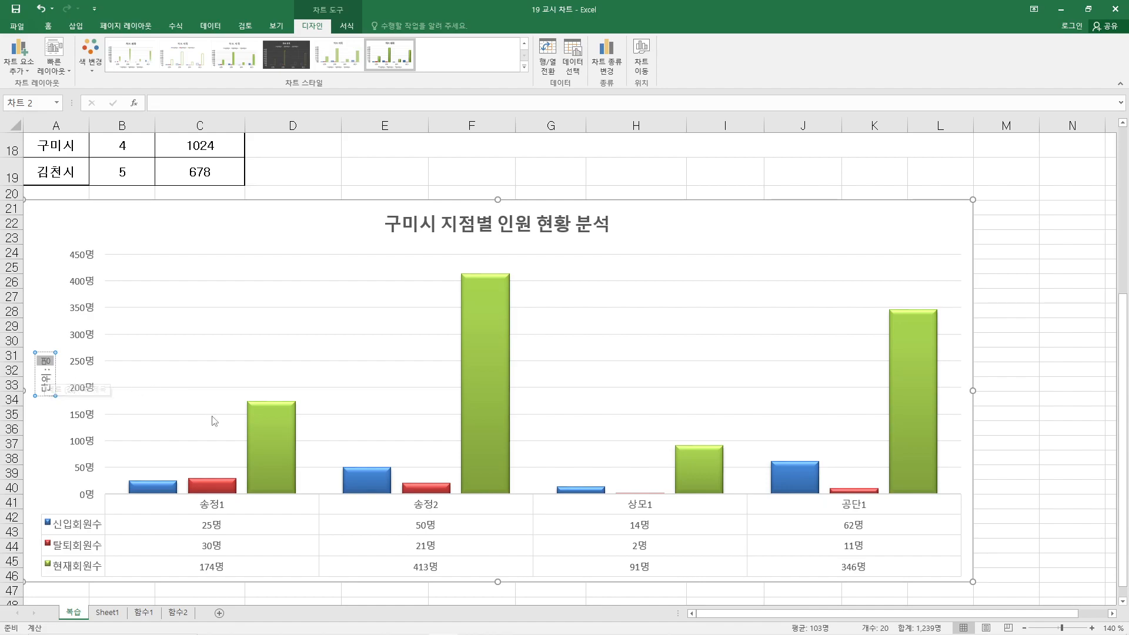
pyautogui.click(53, 323)
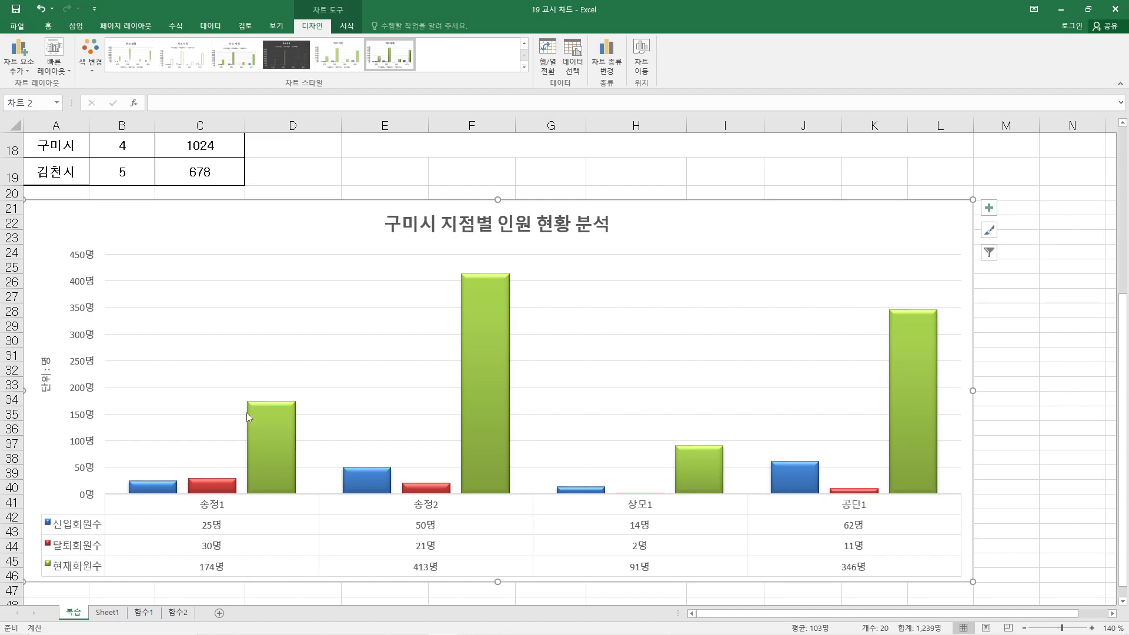
# - Add data labels at the outside end of the columns and a legend at the bottom of the chart
pyautogui.click(25, 75)
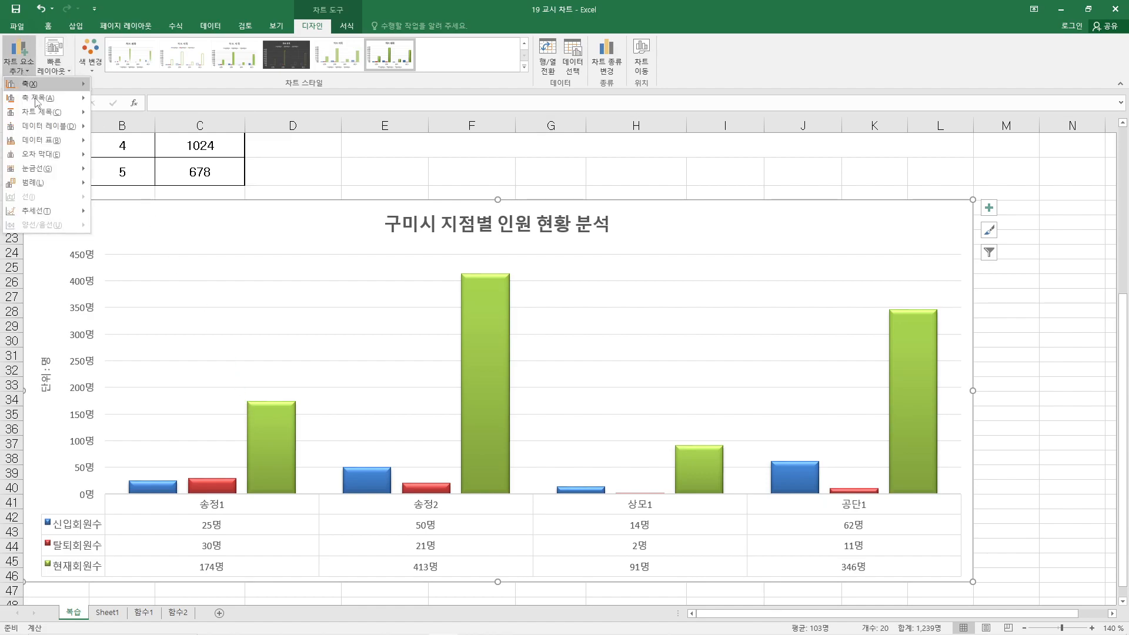
pyautogui.moveTo(63, 129)
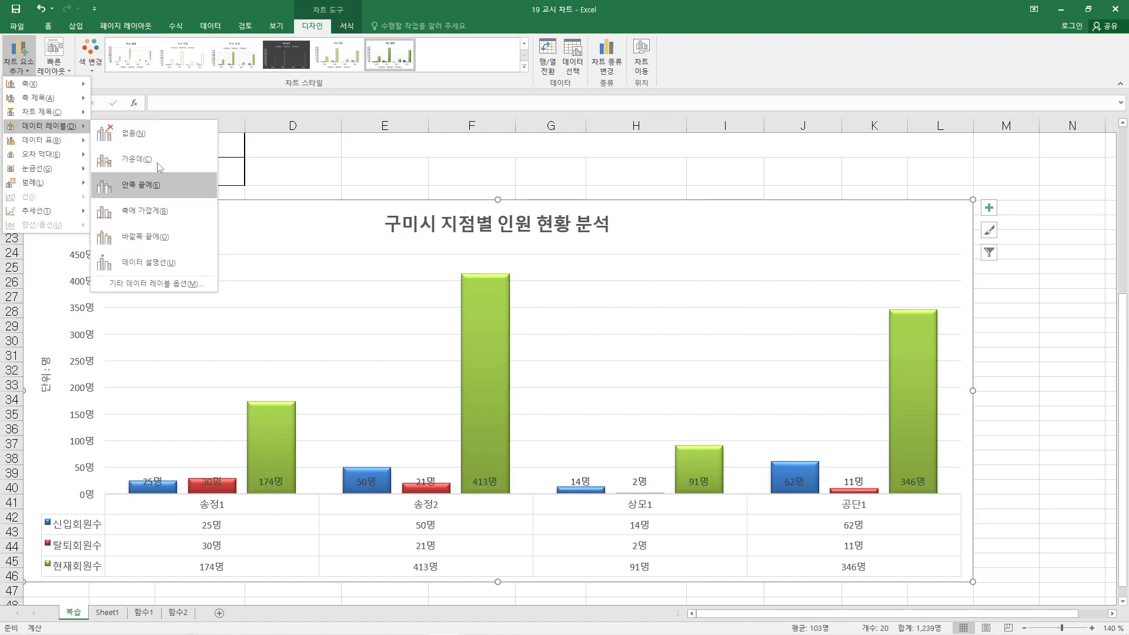
pyautogui.click(173, 245)
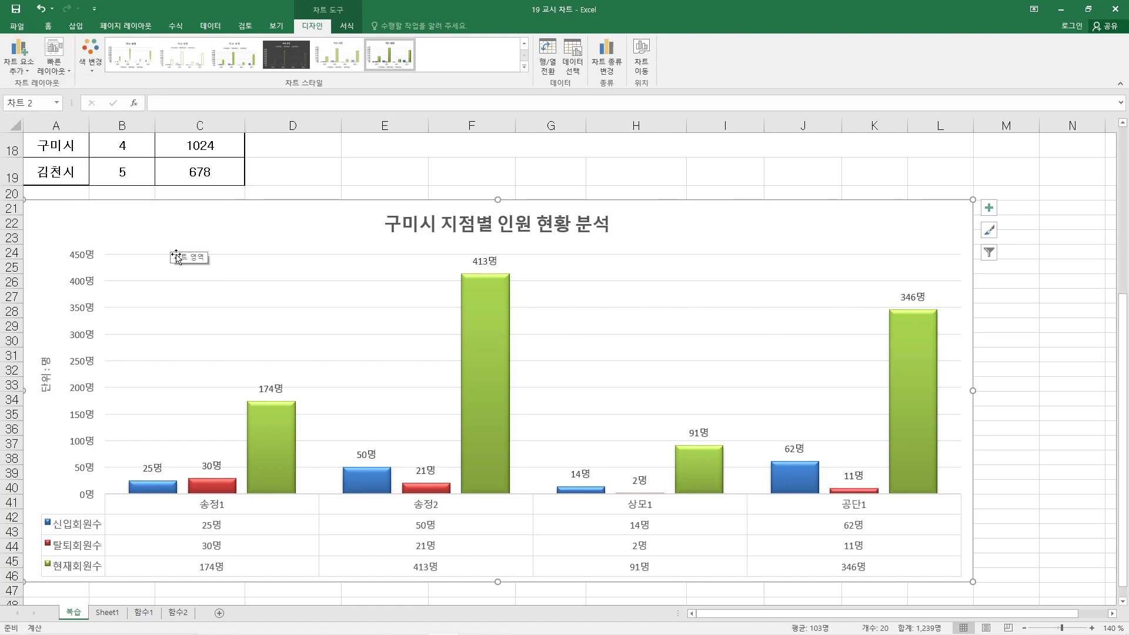
pyautogui.click(24, 69)
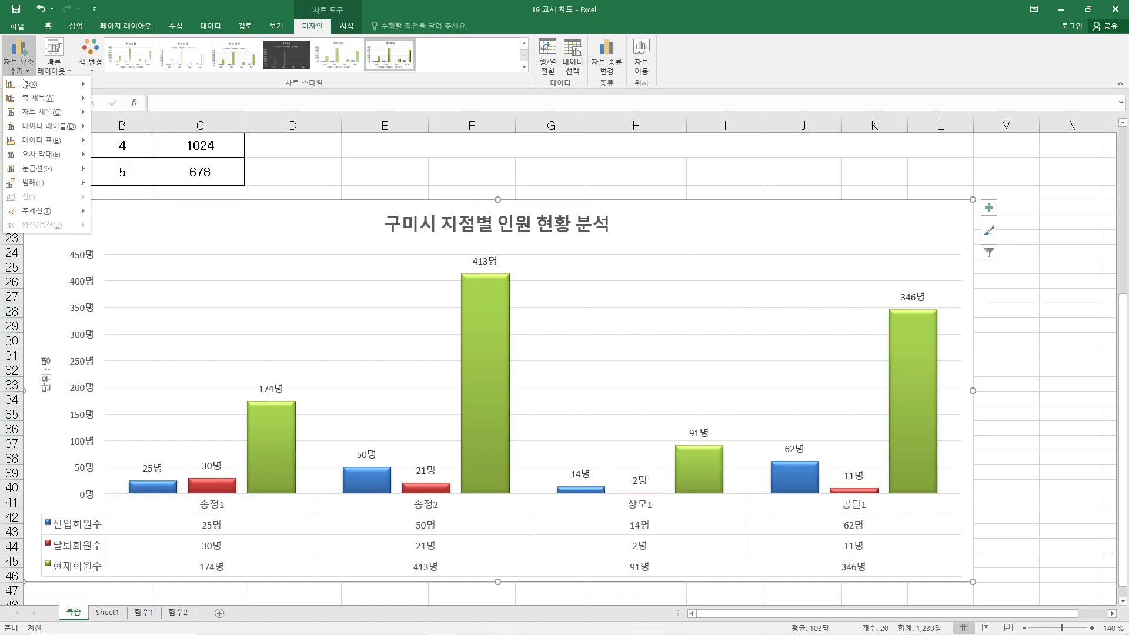
pyautogui.moveTo(47, 186)
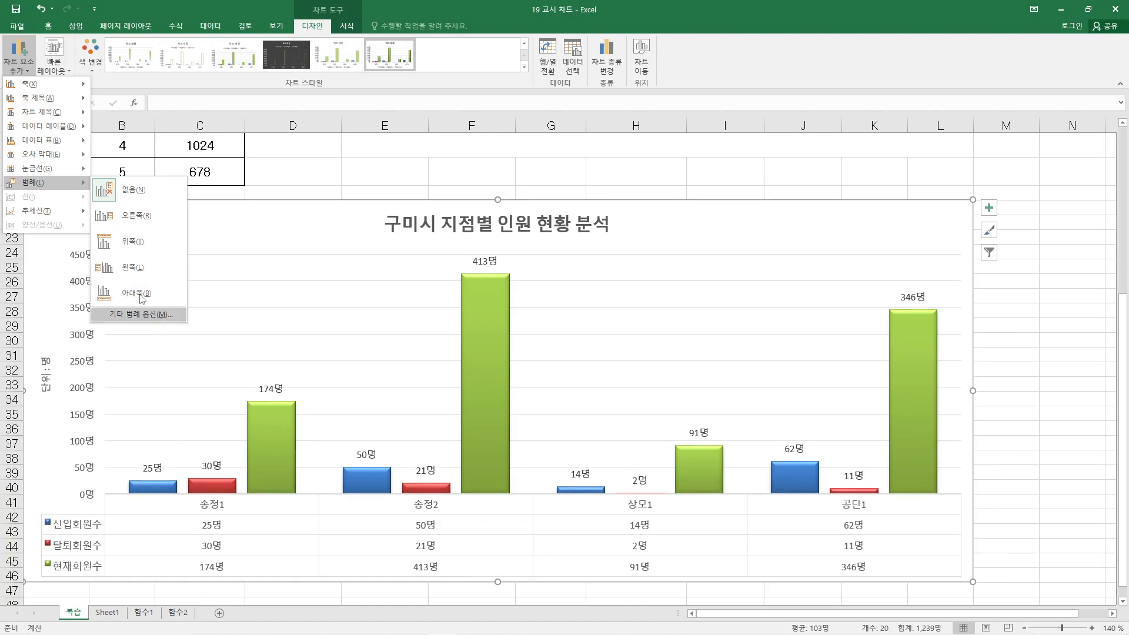
pyautogui.click(395, 550)
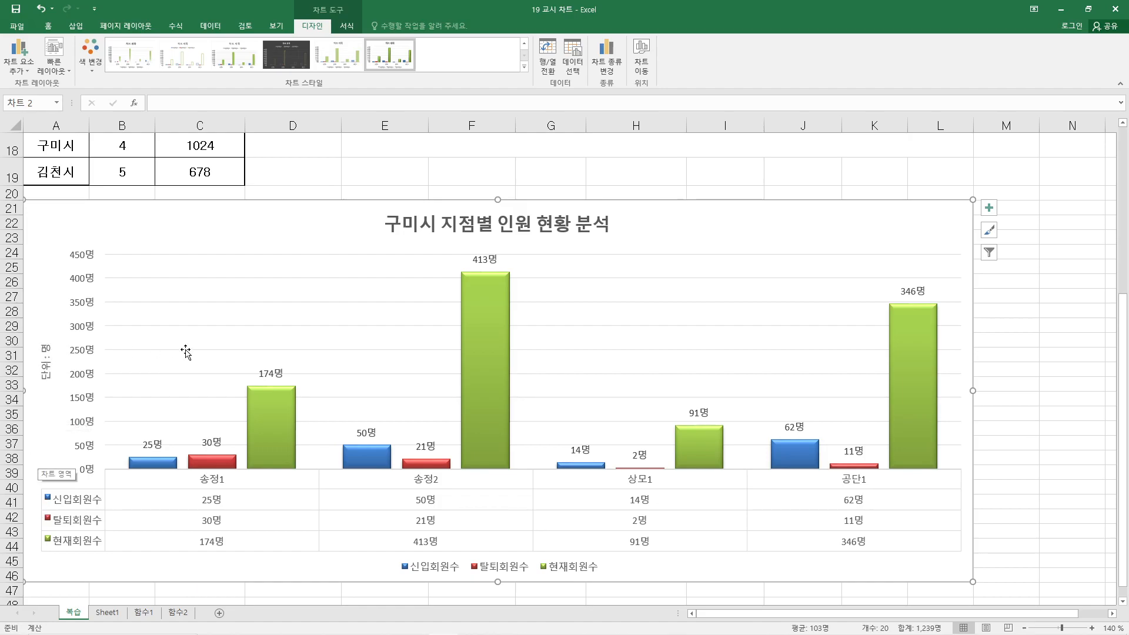
# - Try the 세로 text direction on the vertical axis title, and set it to 가로
pyautogui.doubleClick(45, 363)
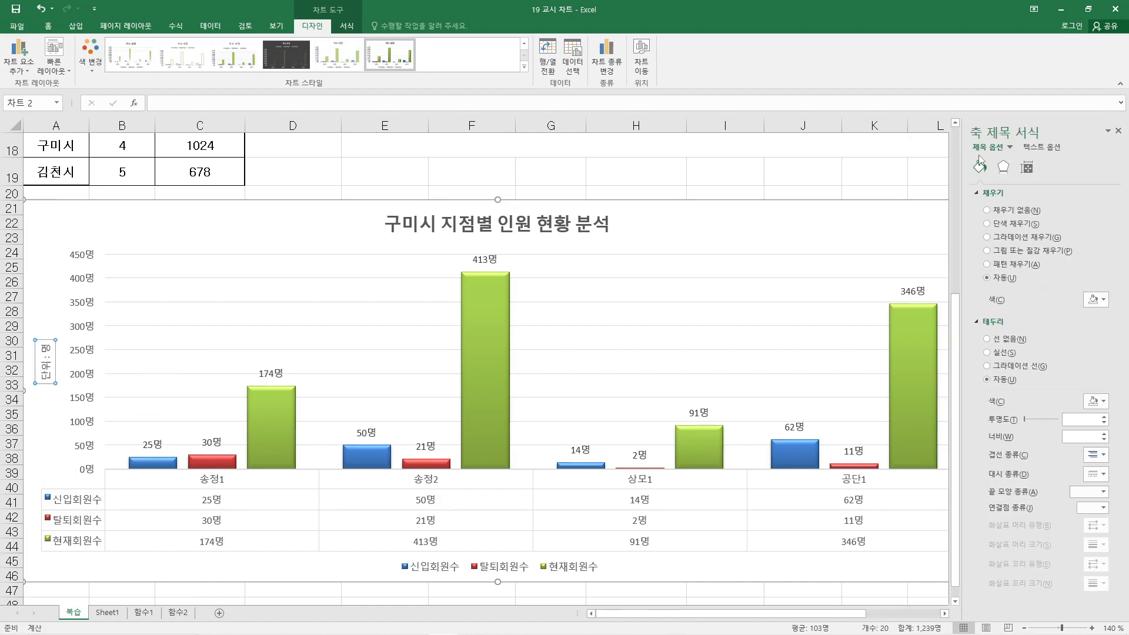
pyautogui.click(1027, 168)
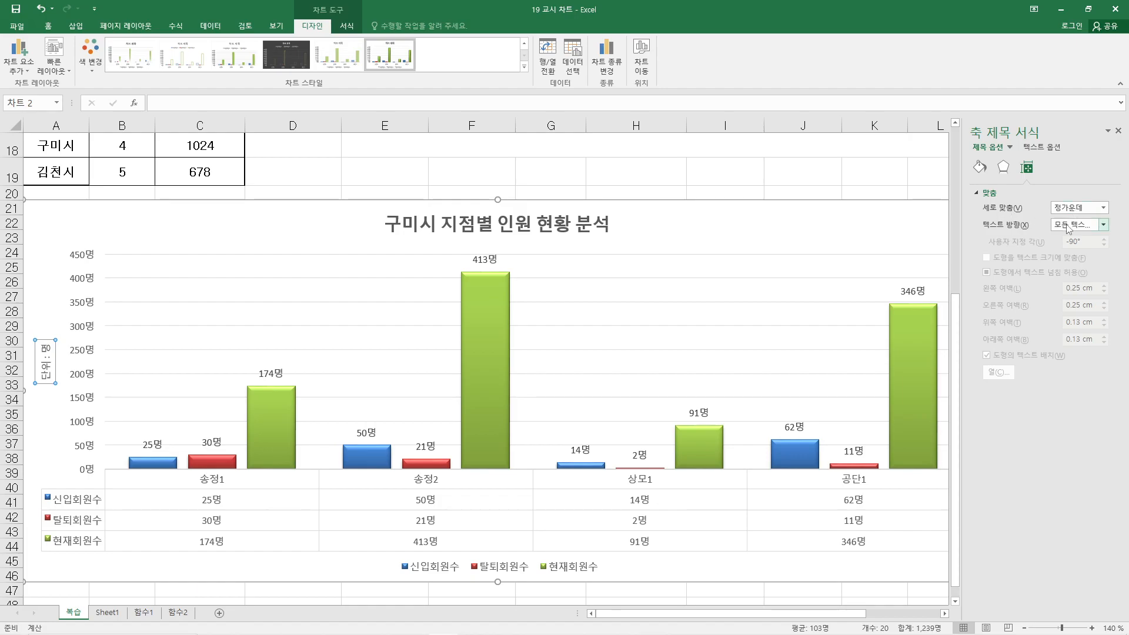
pyautogui.click(1102, 225)
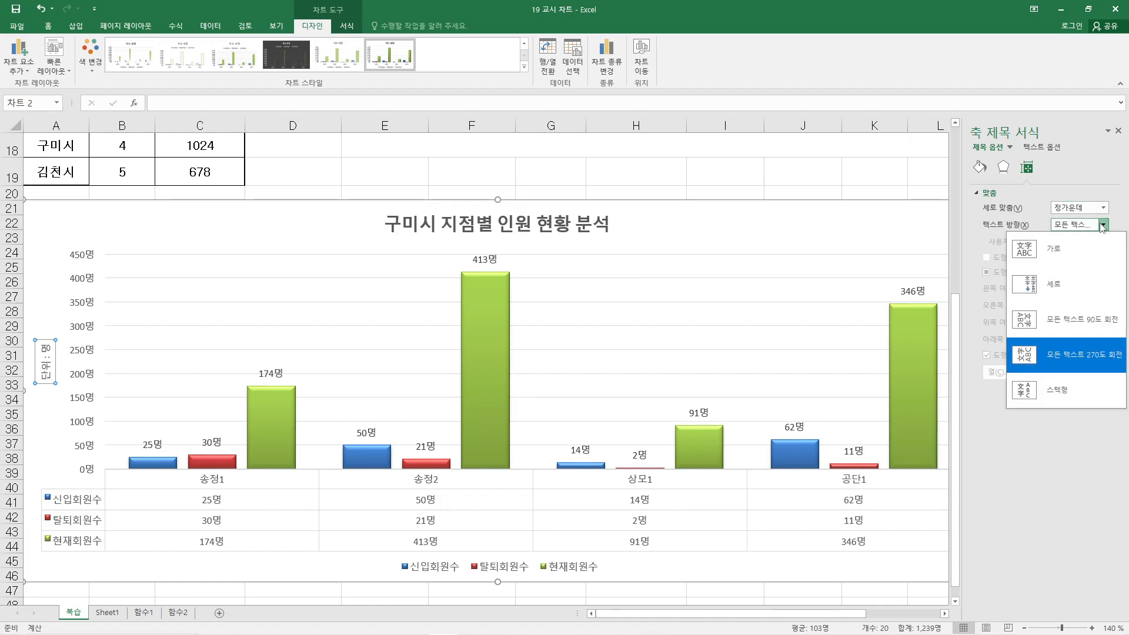
pyautogui.click(1031, 288)
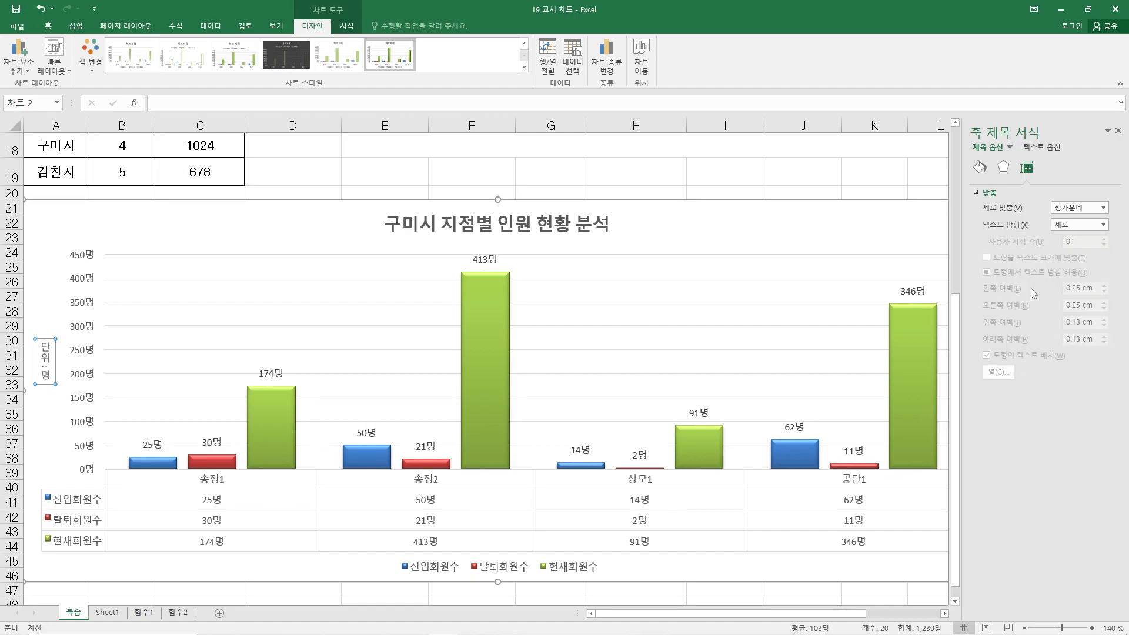
pyautogui.click(1102, 225)
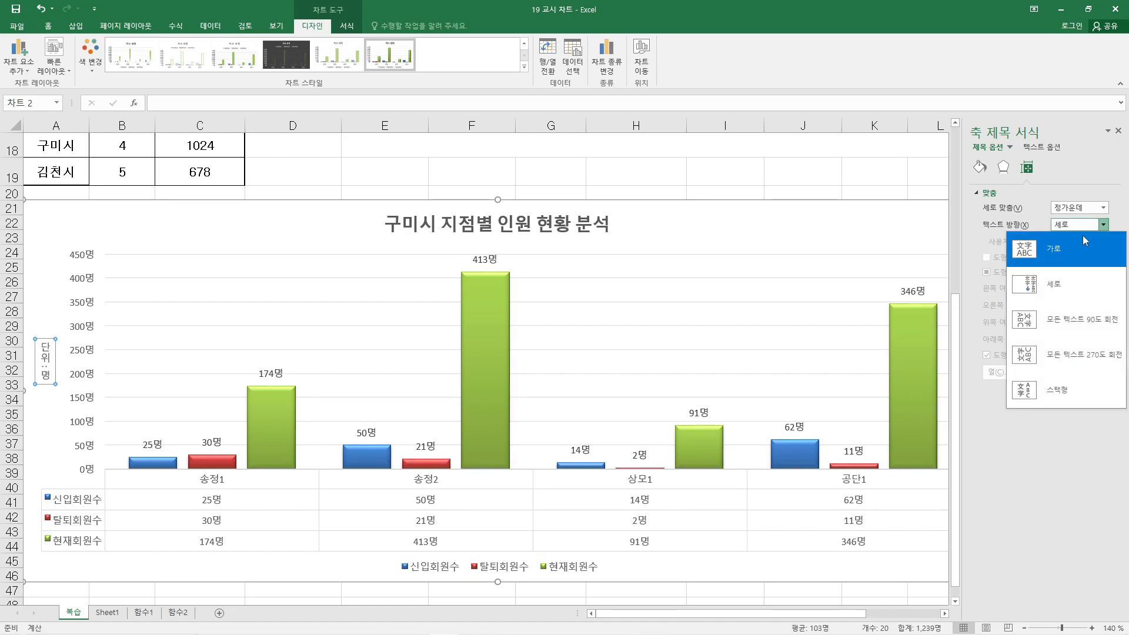
pyautogui.click(1071, 249)
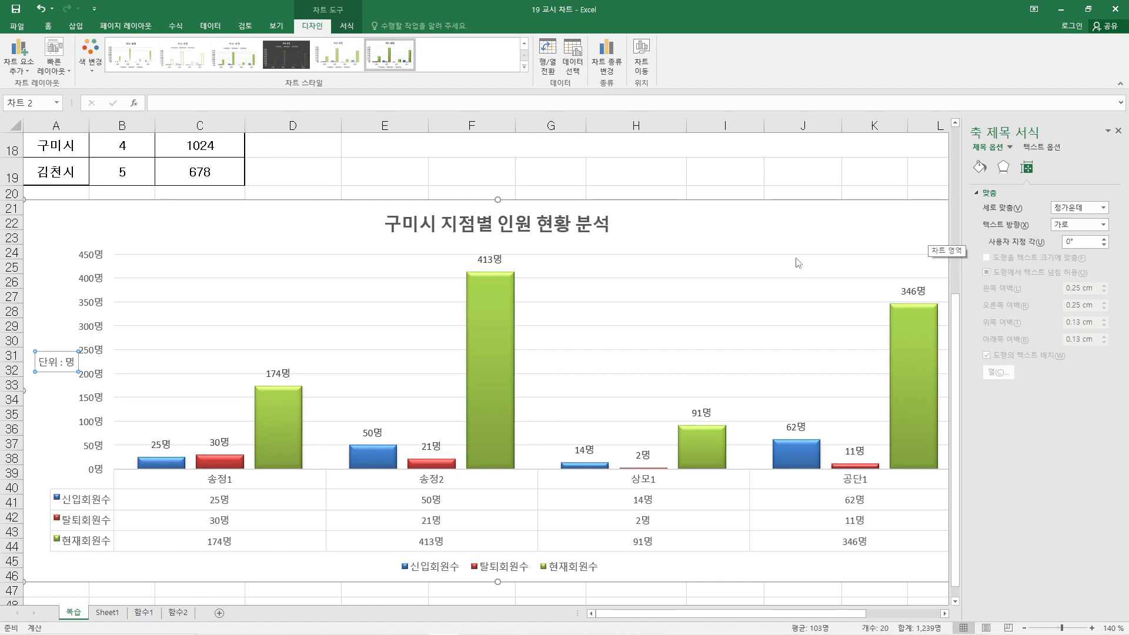
pyautogui.click(748, 229)
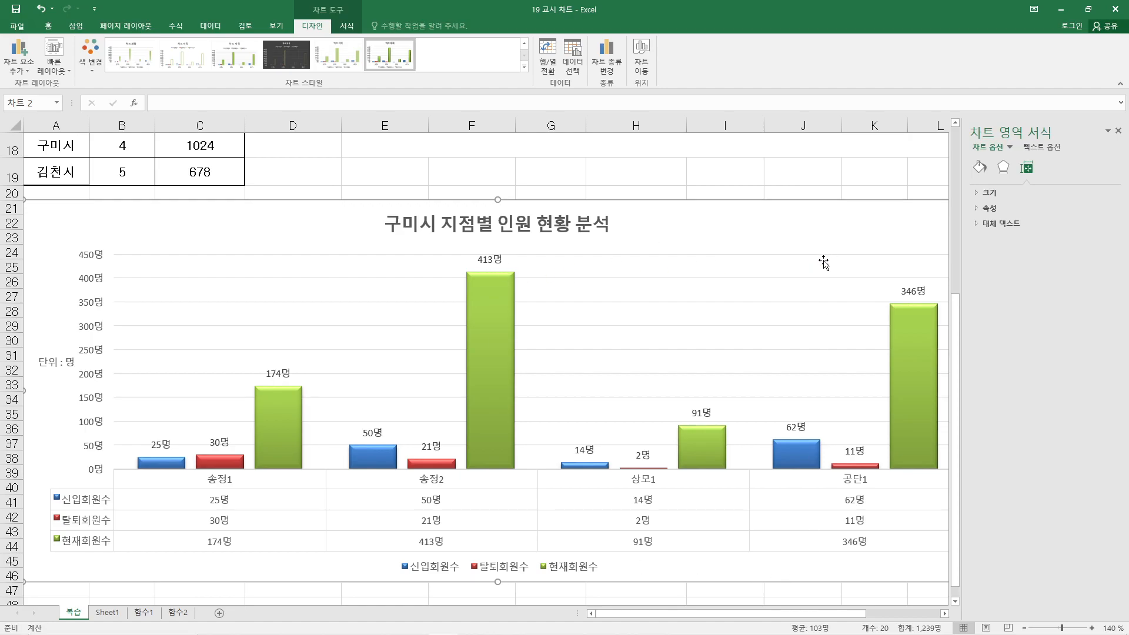
# - Fill the chart area with the solid theme colour 바다색, 강조 5, 80% 더 밝게
pyautogui.click(979, 167)
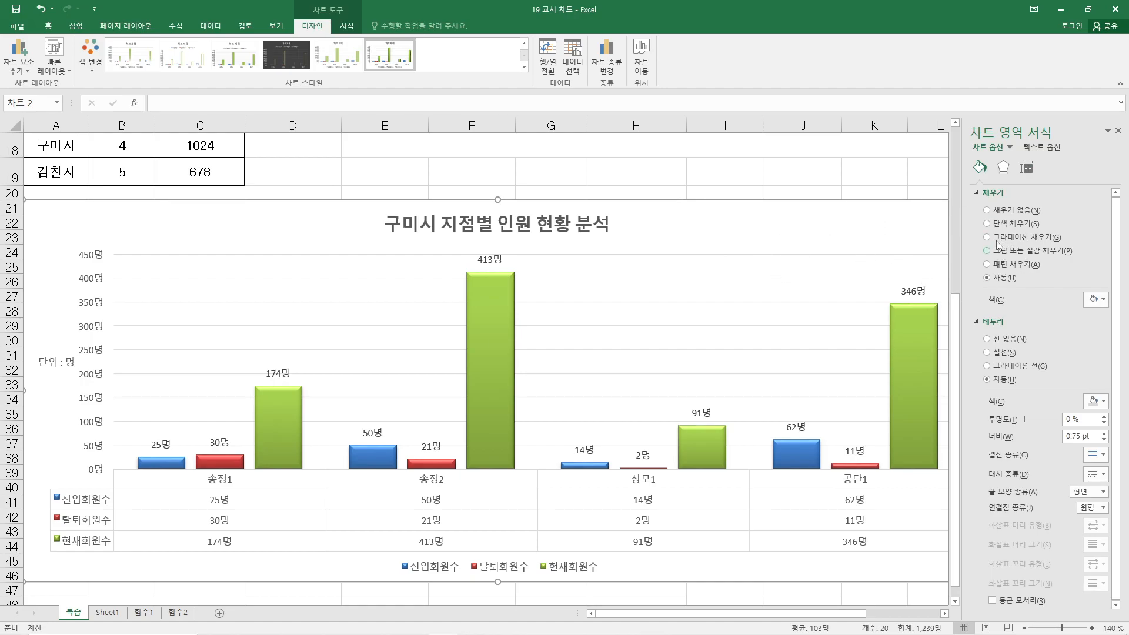
pyautogui.click(987, 224)
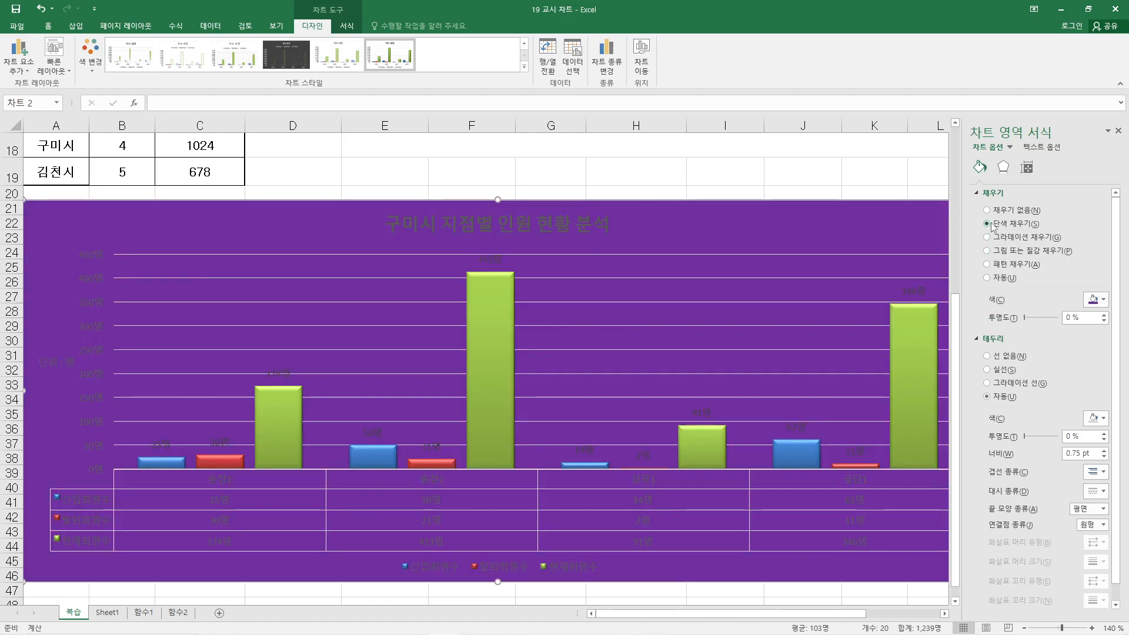
pyautogui.click(1097, 301)
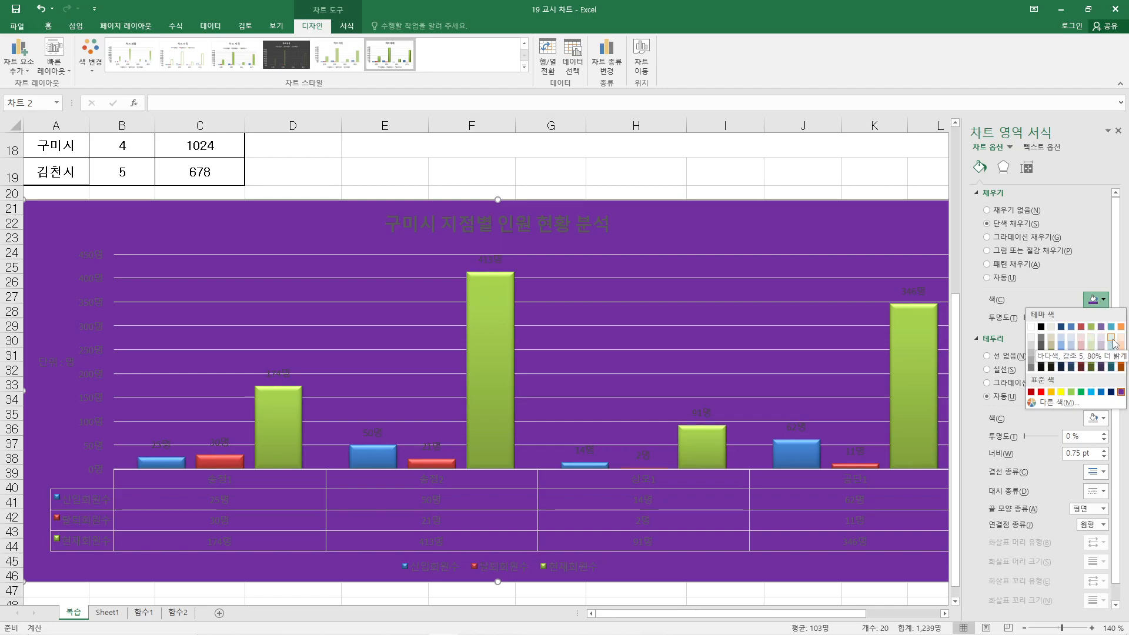
pyautogui.click(1110, 337)
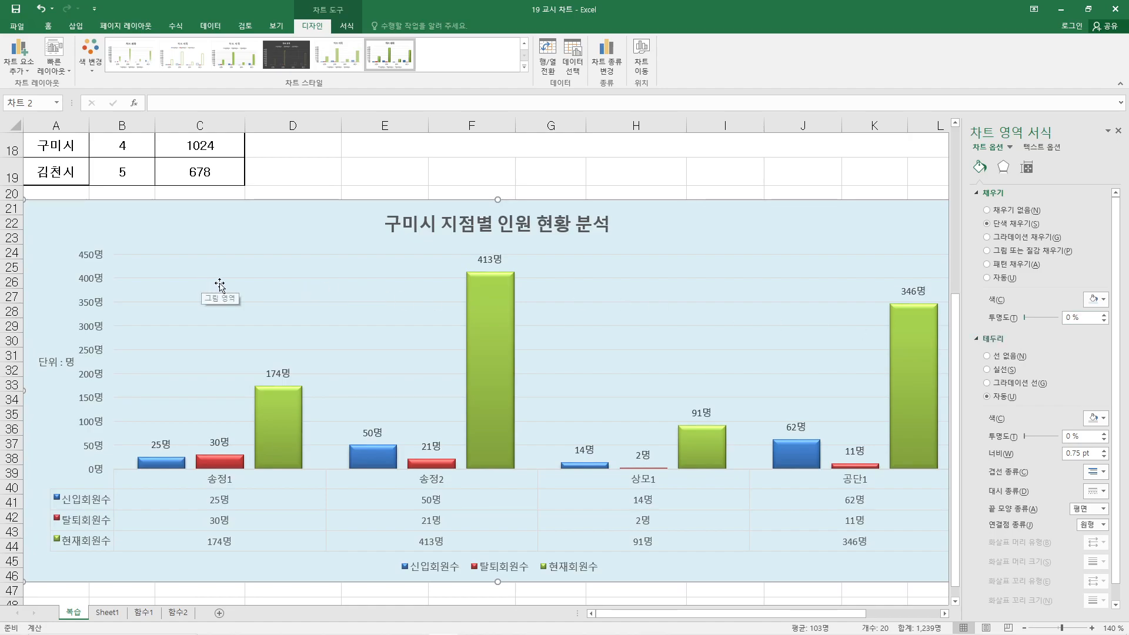
# - Delete the chart's horizontal gridlines and give the plot area a solid white fill
pyautogui.click(282, 278)
pyautogui.press('Delete')
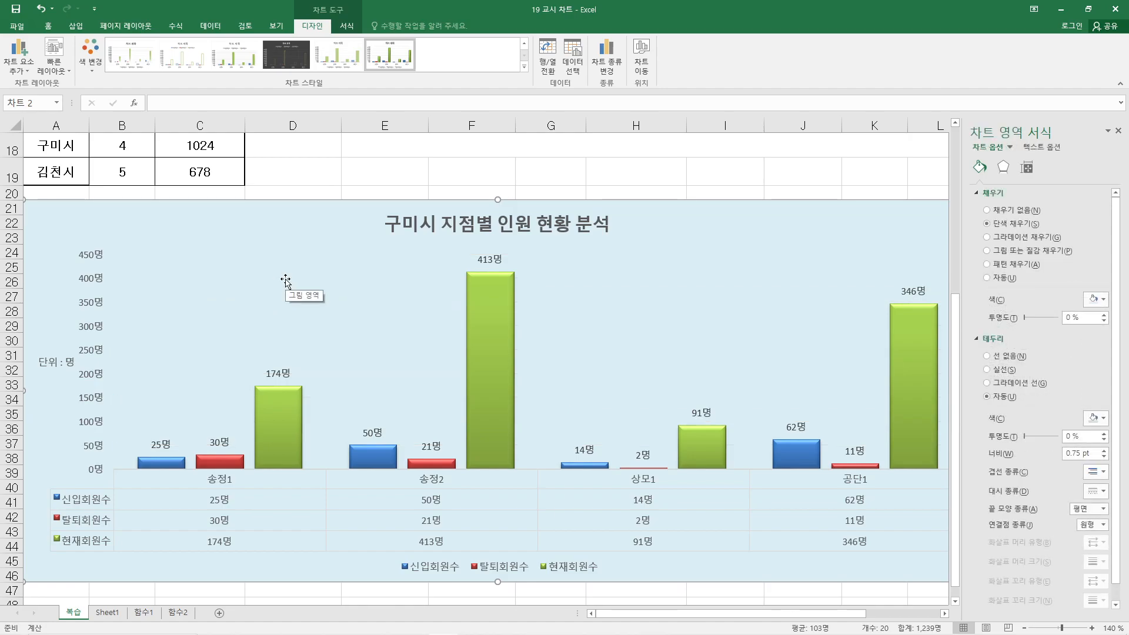
pyautogui.click(559, 305)
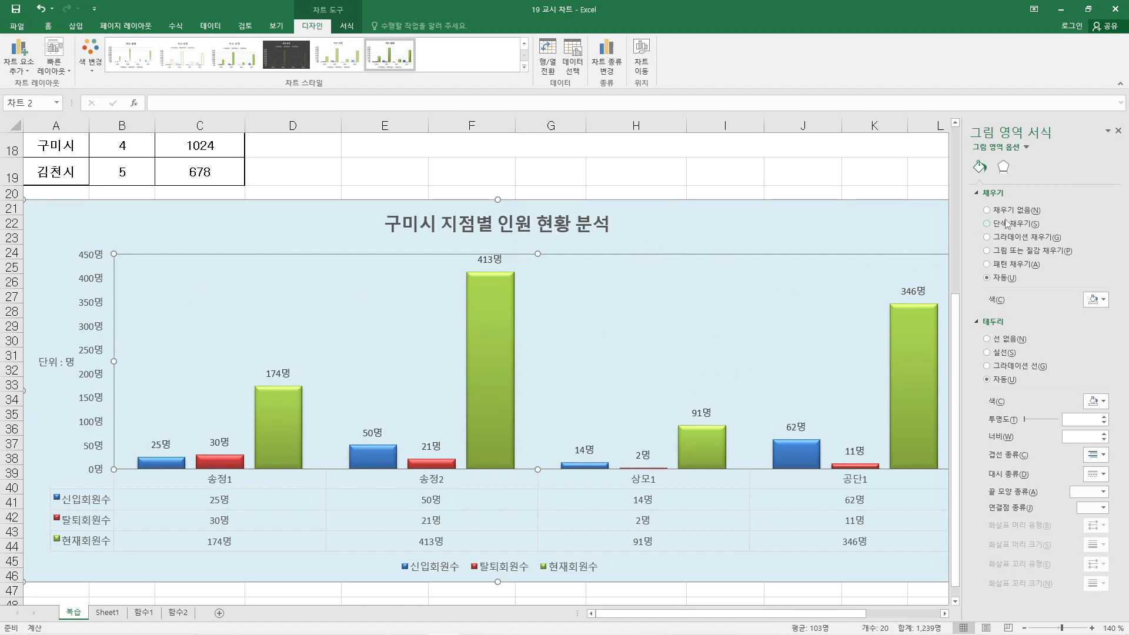
pyautogui.click(988, 223)
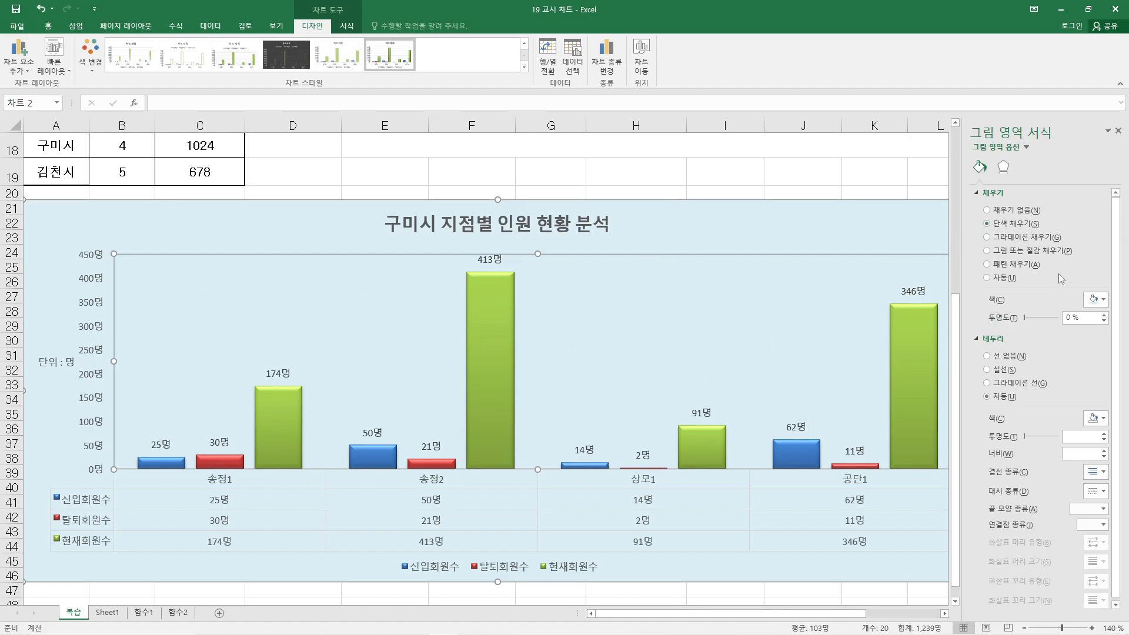
pyautogui.click(1095, 299)
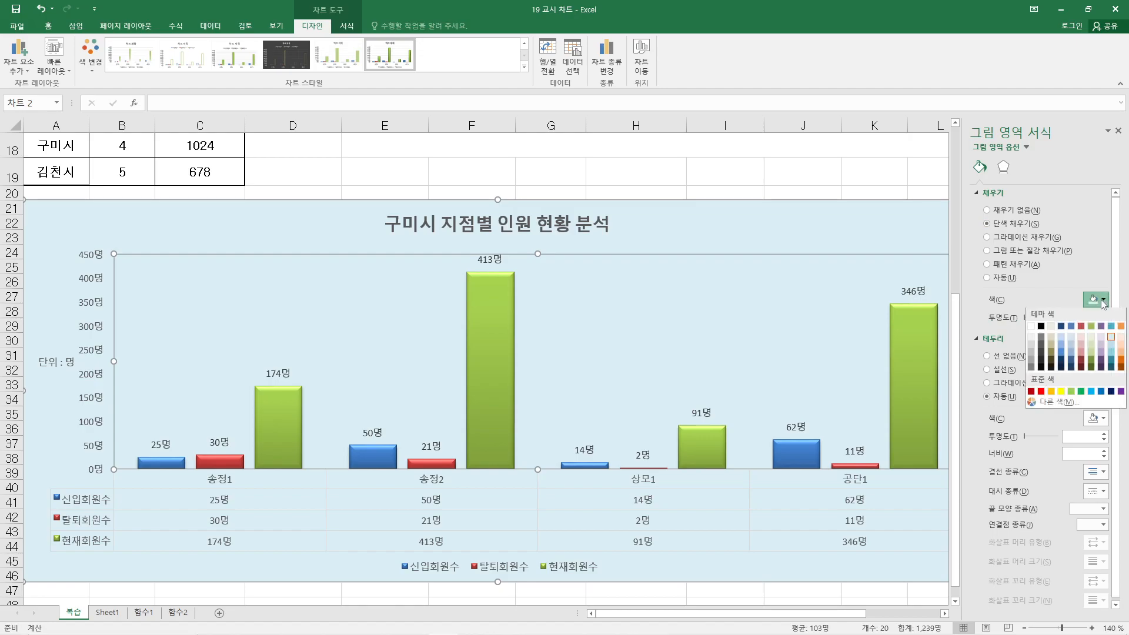
pyautogui.click(1029, 328)
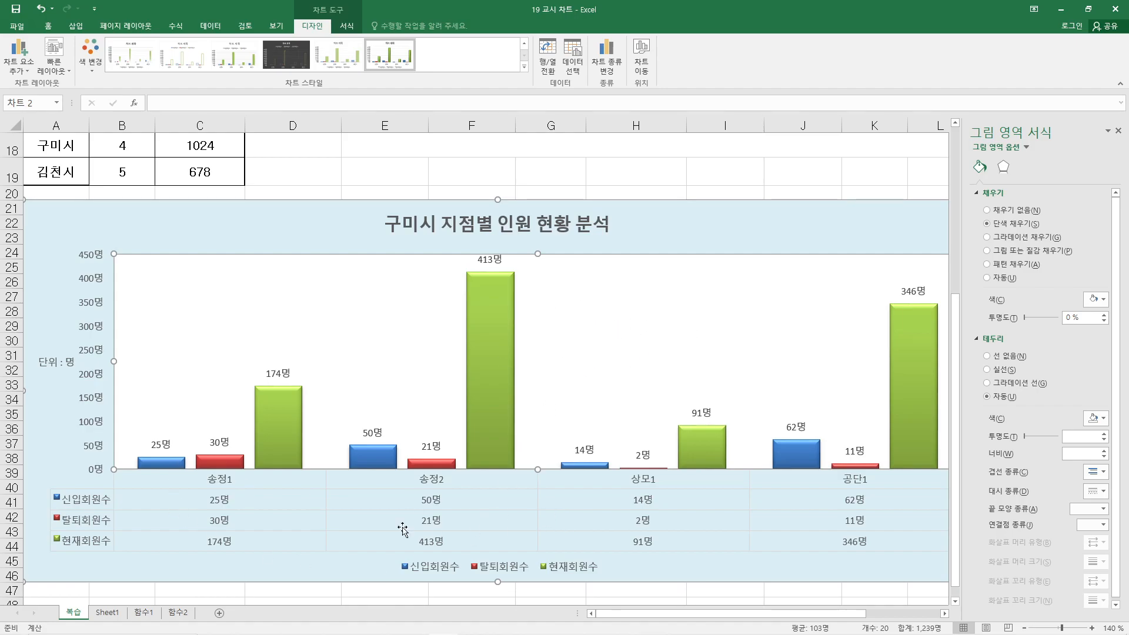
pyautogui.click(279, 481)
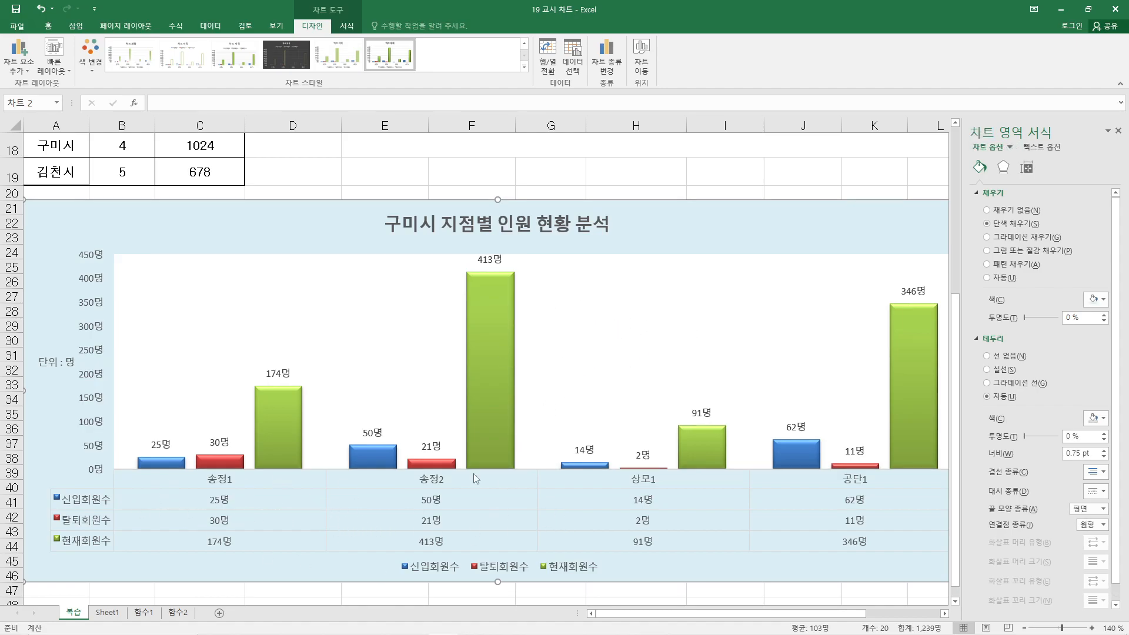
# - Give the chart legend a solid light orange fill and close the formatting pane
pyautogui.click(586, 570)
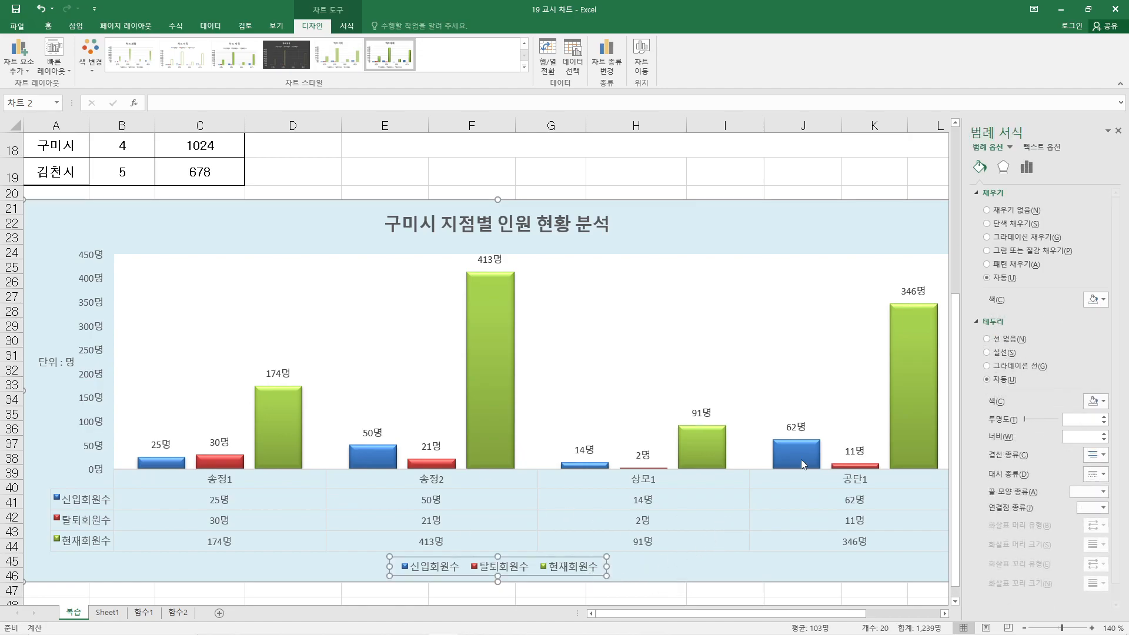
pyautogui.click(1000, 225)
pyautogui.click(1102, 303)
pyautogui.click(1121, 341)
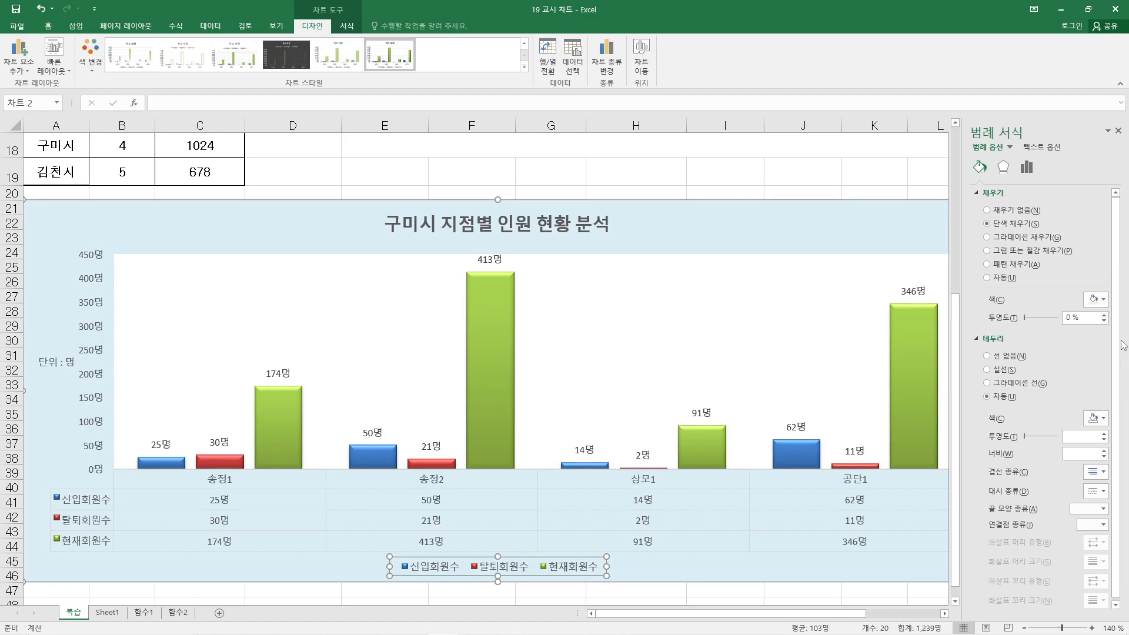
pyautogui.click(777, 562)
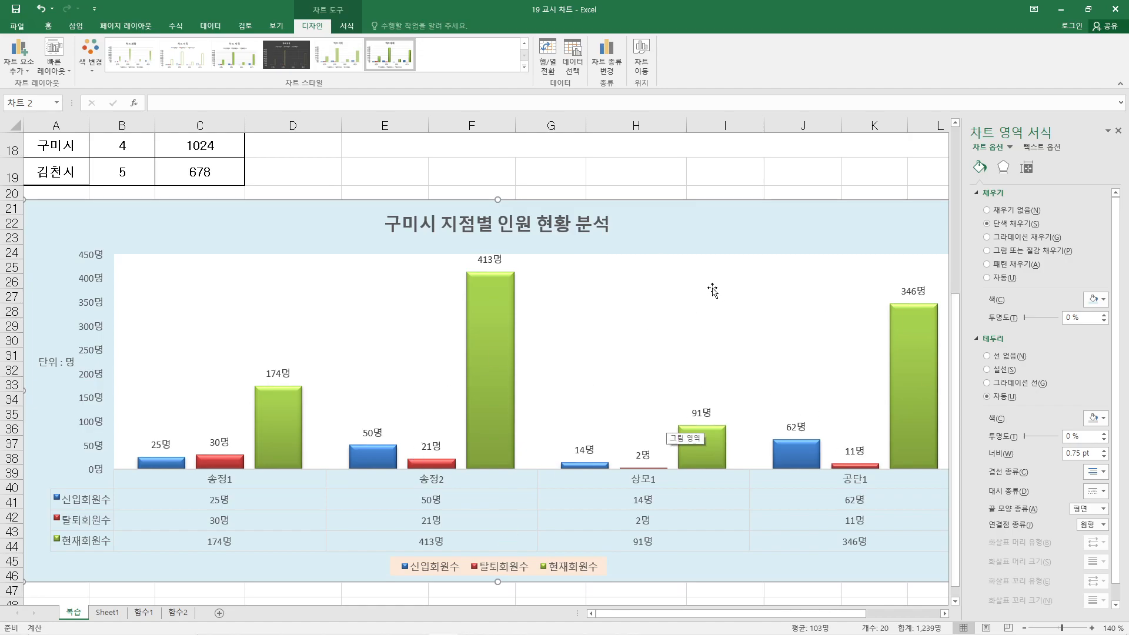
pyautogui.click(1118, 132)
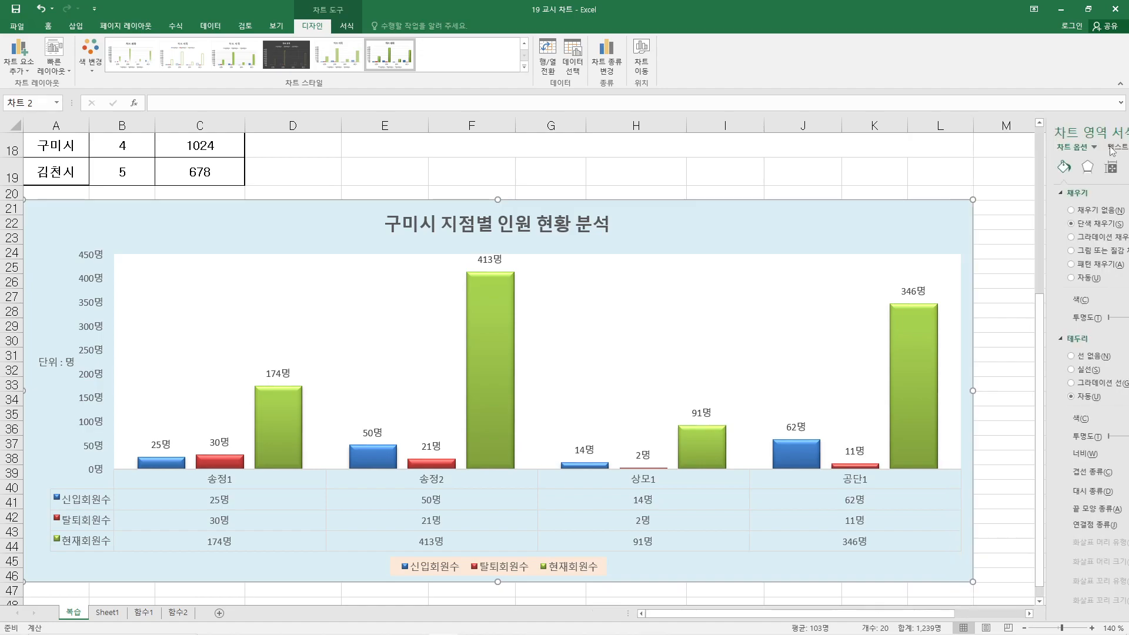
# - Add a trendline to the 현재회원수 series of the column chart
pyautogui.rightClick(503, 339)
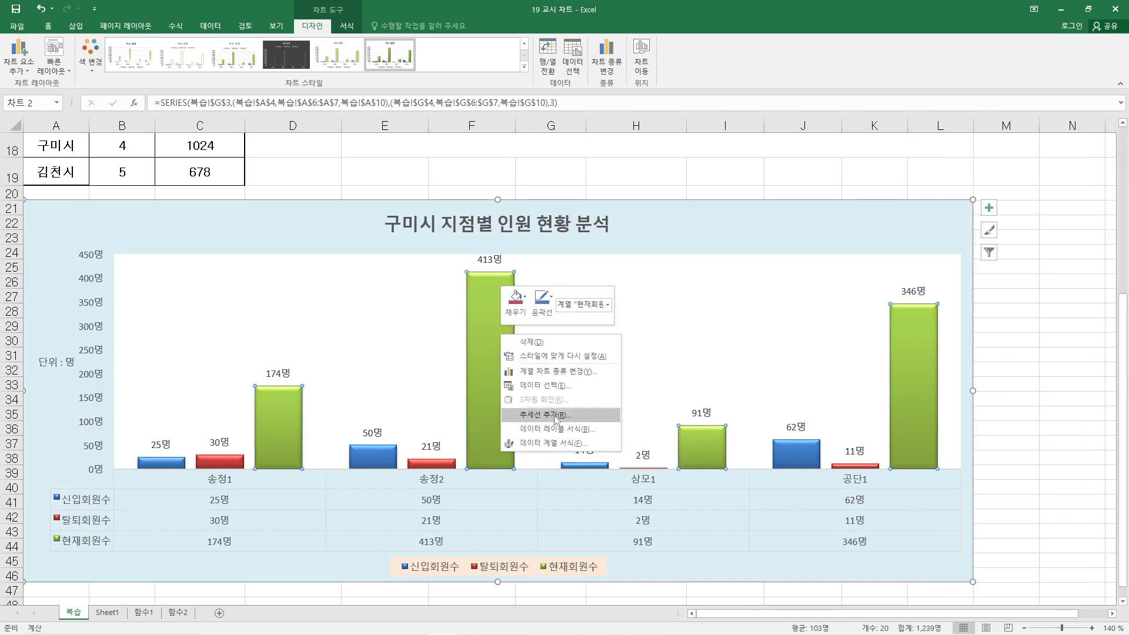
pyautogui.rightClick(222, 462)
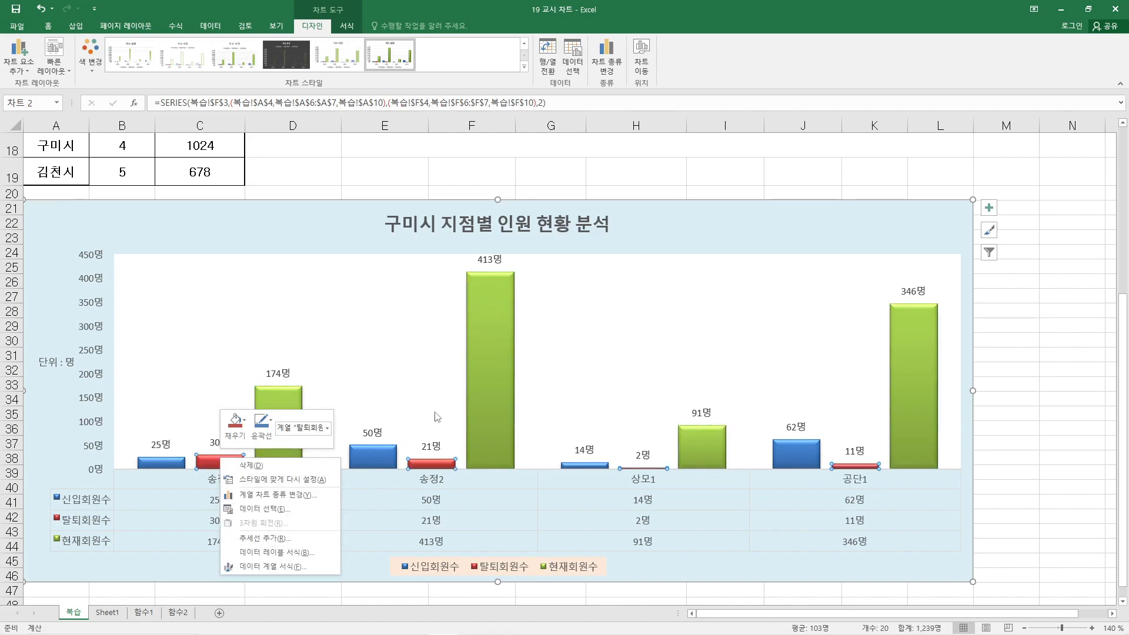
pyautogui.rightClick(491, 385)
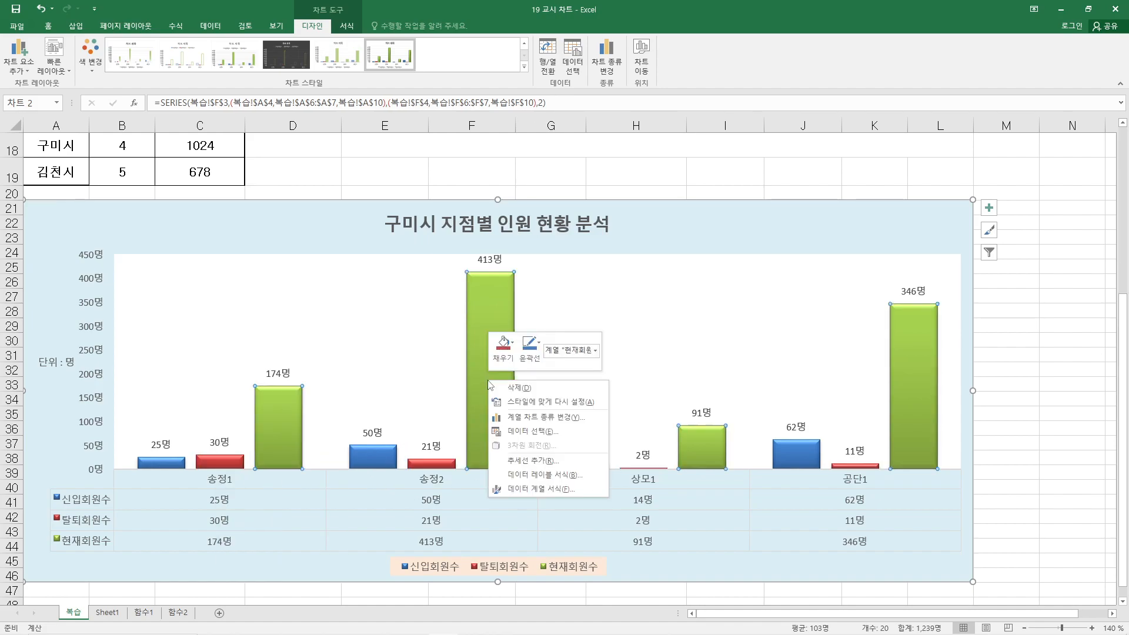
pyautogui.click(554, 464)
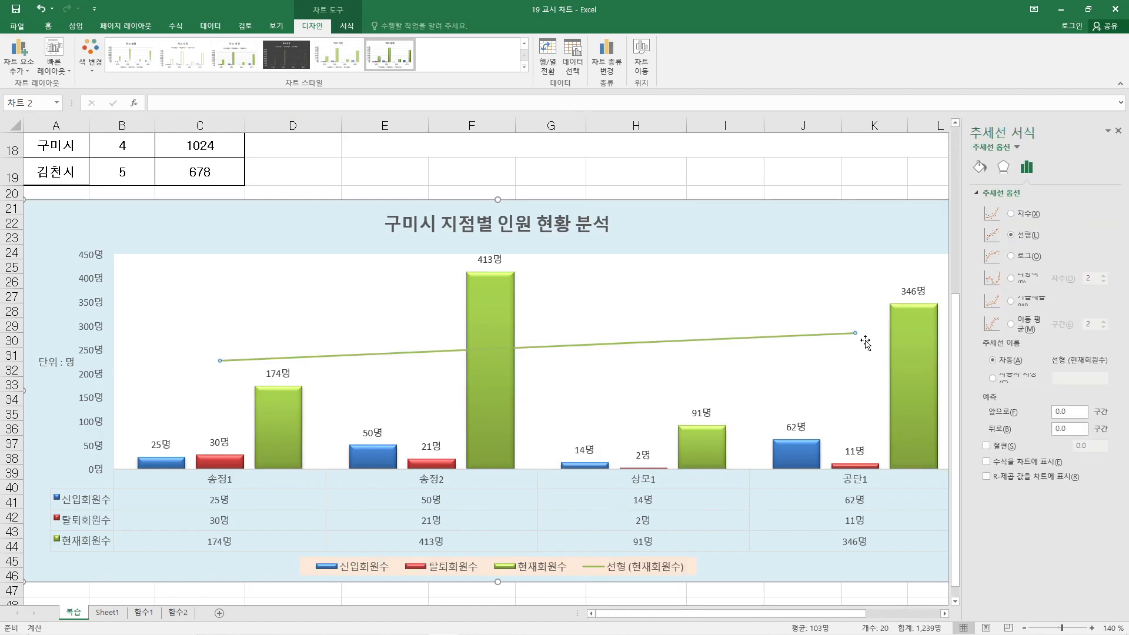
# - Try the 지수, 로그 and 선형 types for the 현재회원수 trendline, and delete the trendline
pyautogui.click(1012, 214)
pyautogui.click(1011, 235)
pyautogui.click(1011, 256)
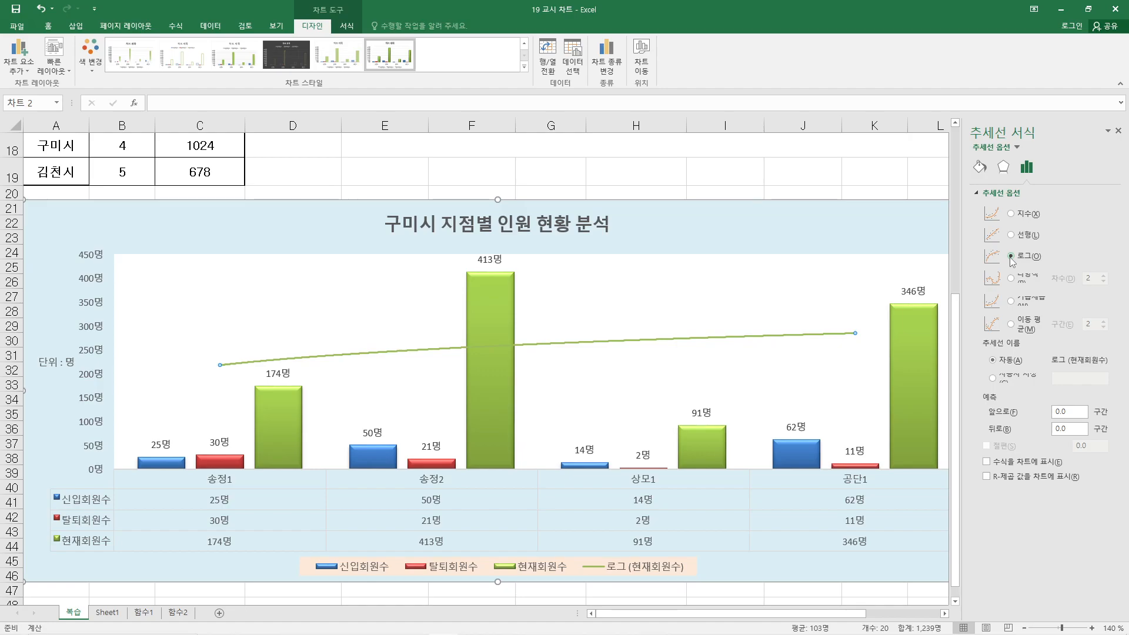
pyautogui.click(1012, 235)
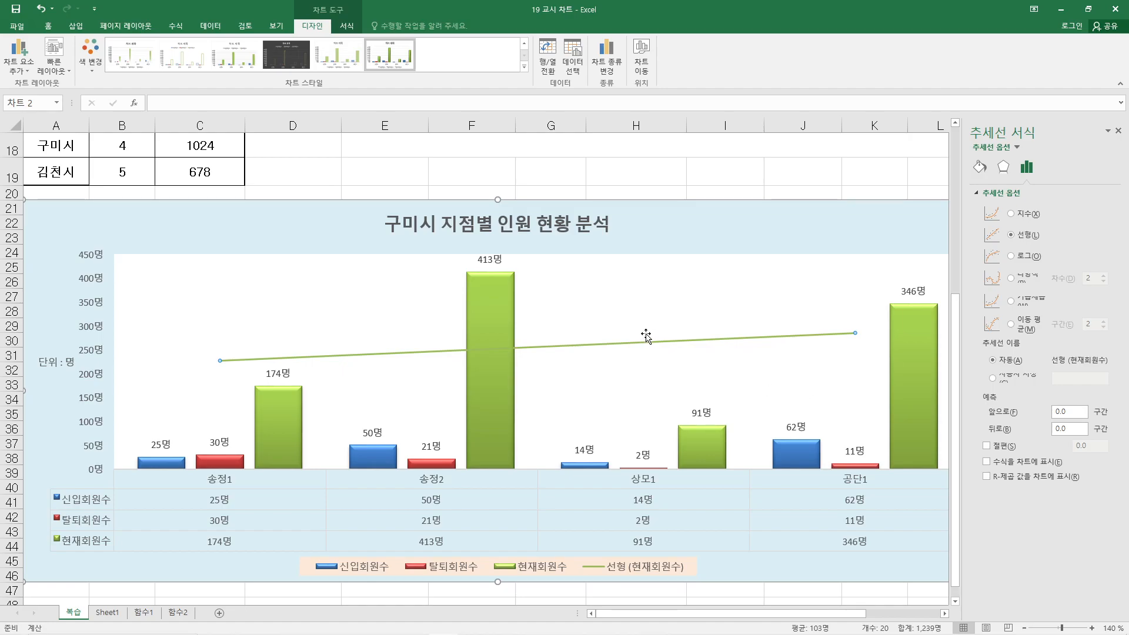
pyautogui.press('Delete')
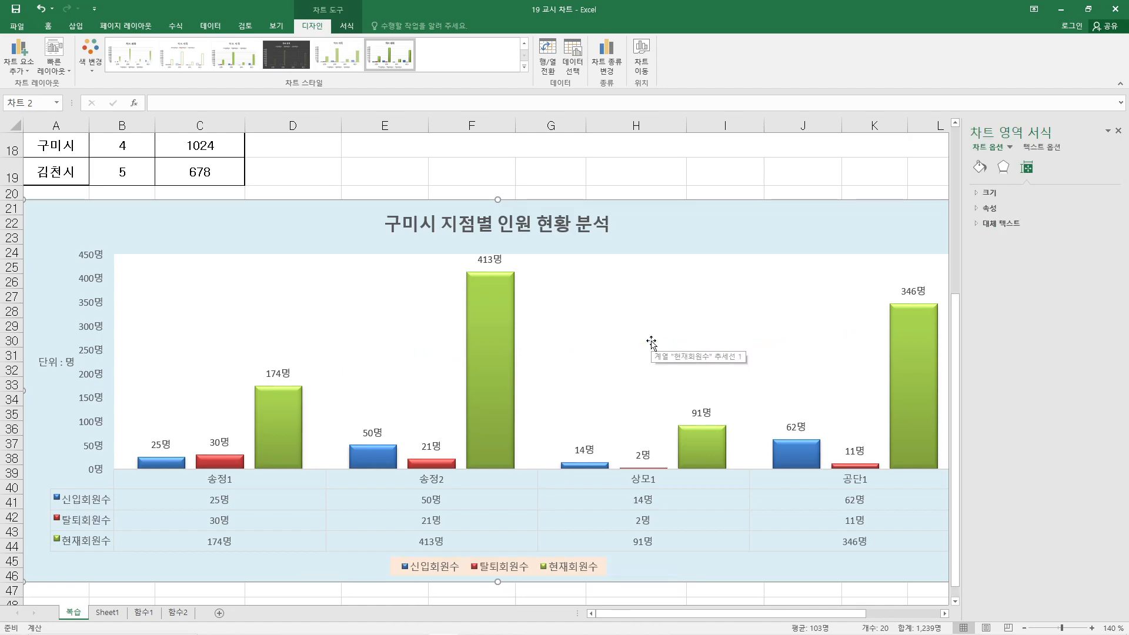
pyautogui.click(659, 172)
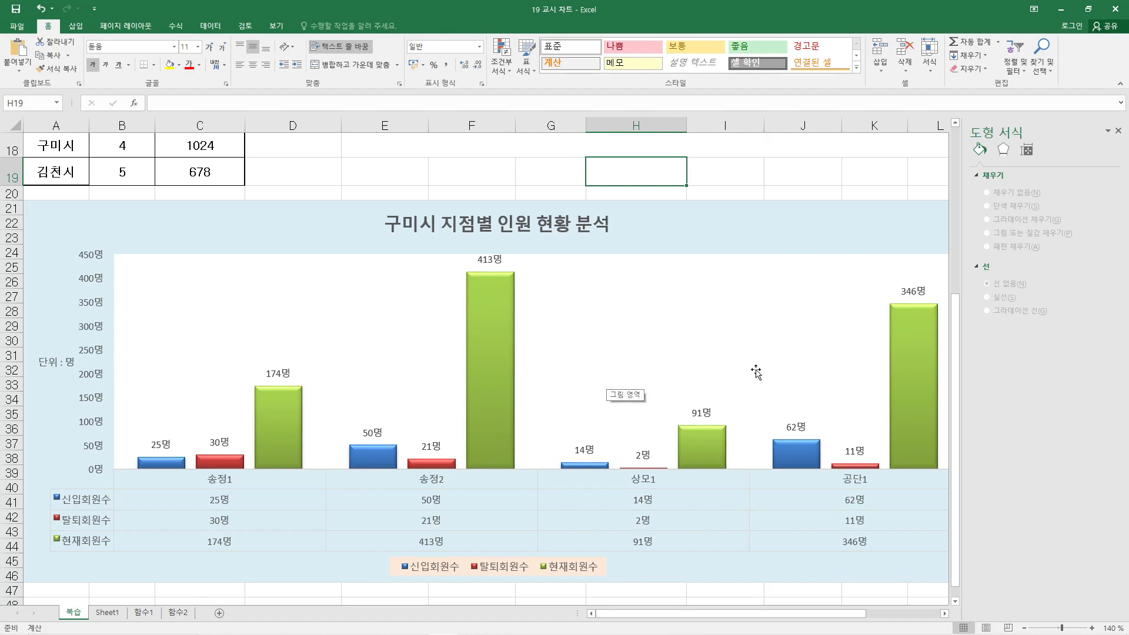
# - Set the vertical axis maximum to 500 and its major unit to 100
pyautogui.click(95, 286)
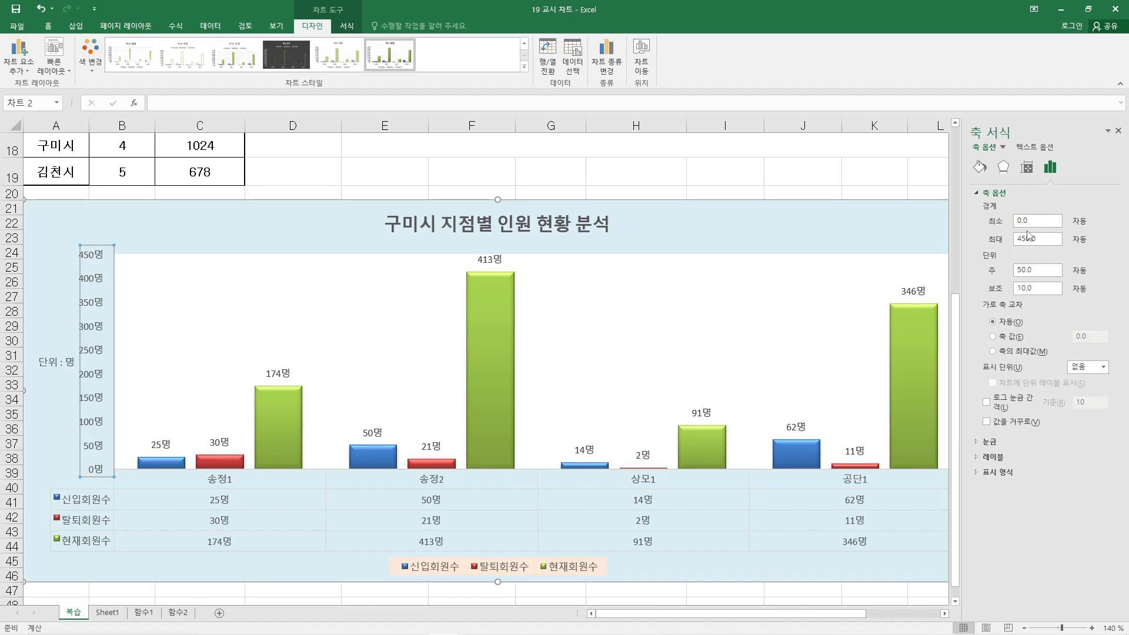
pyautogui.moveTo(1038, 239); pyautogui.dragTo(1011, 242)
pyautogui.write('500')
pyautogui.doubleClick(1029, 270)
pyautogui.write('10')
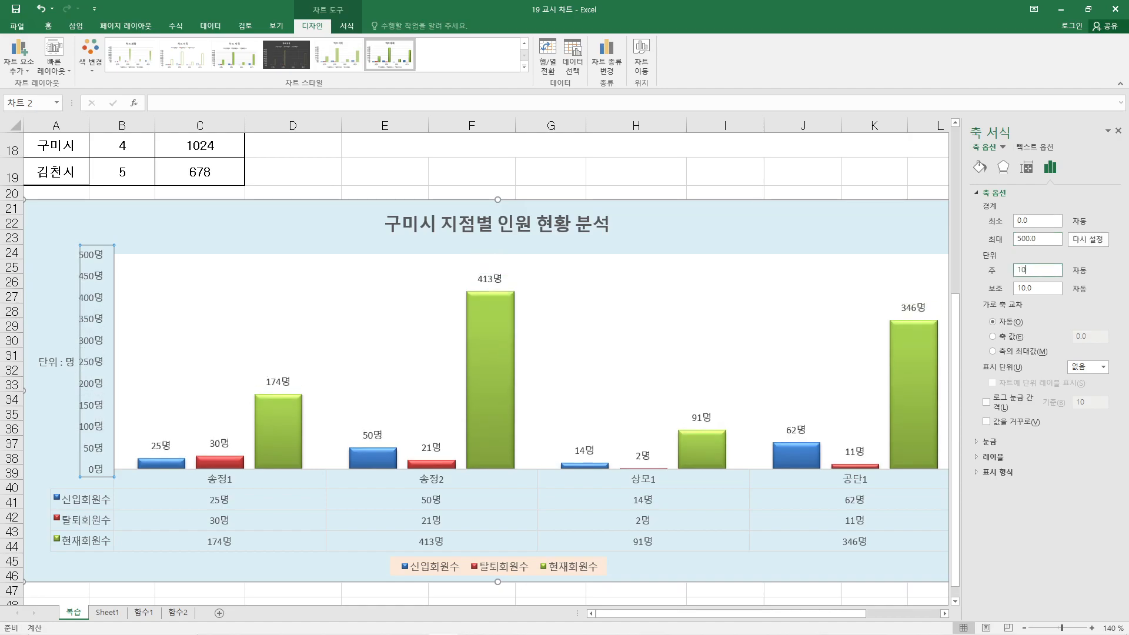
pyautogui.write('0')
pyautogui.press('Return')
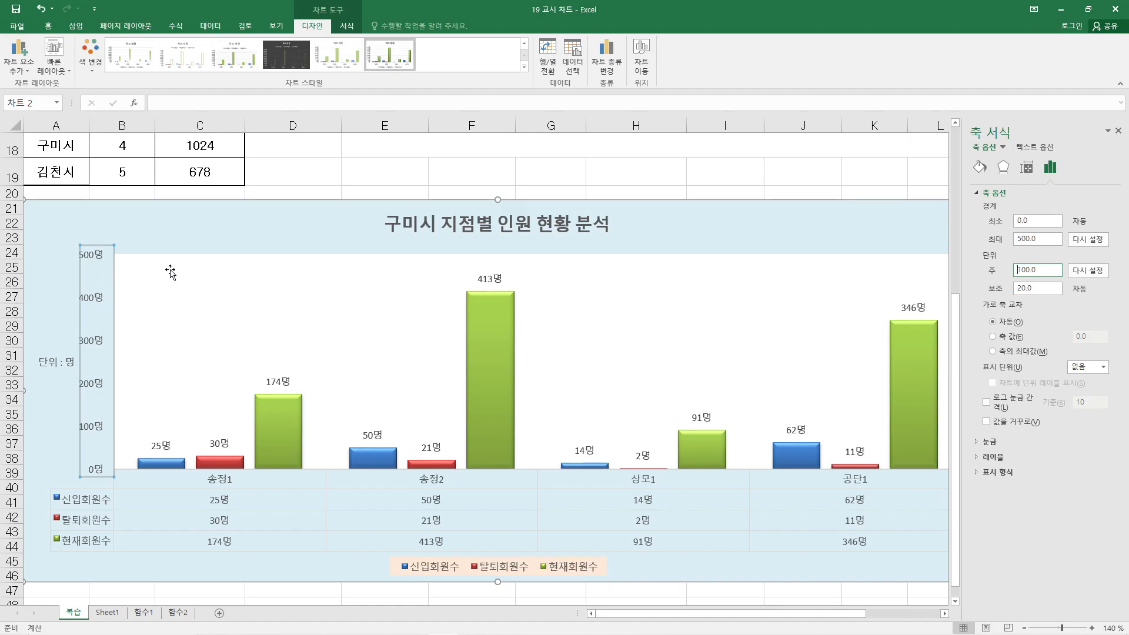
# - Apply the 그림 또는 질감 채우기 fill option to the 현재회원수 columns
pyautogui.click(493, 370)
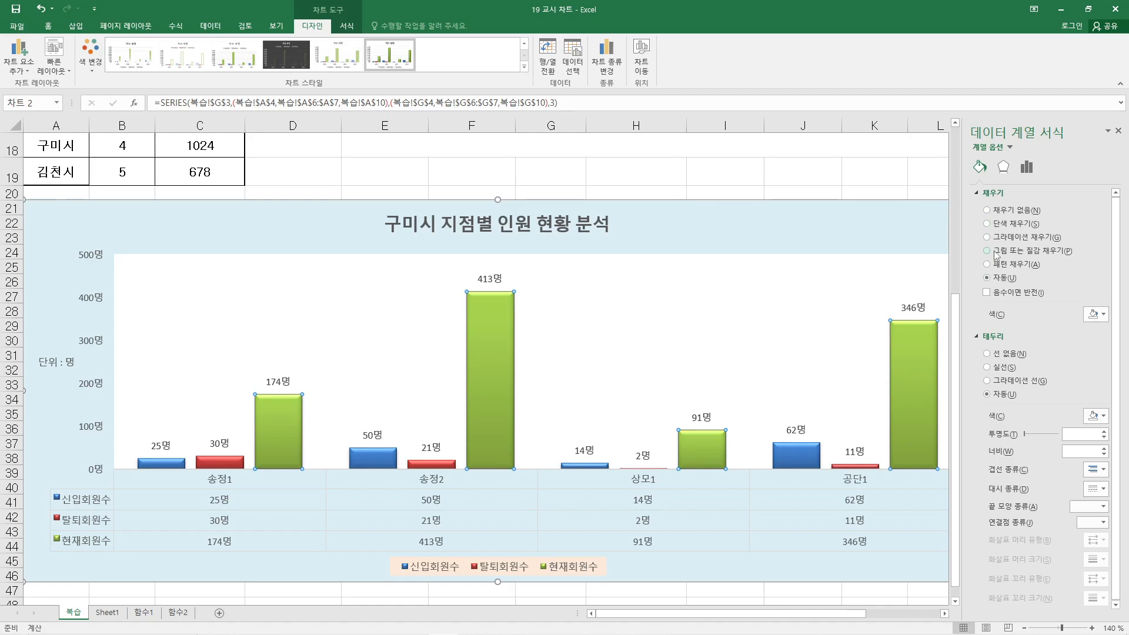
pyautogui.click(987, 251)
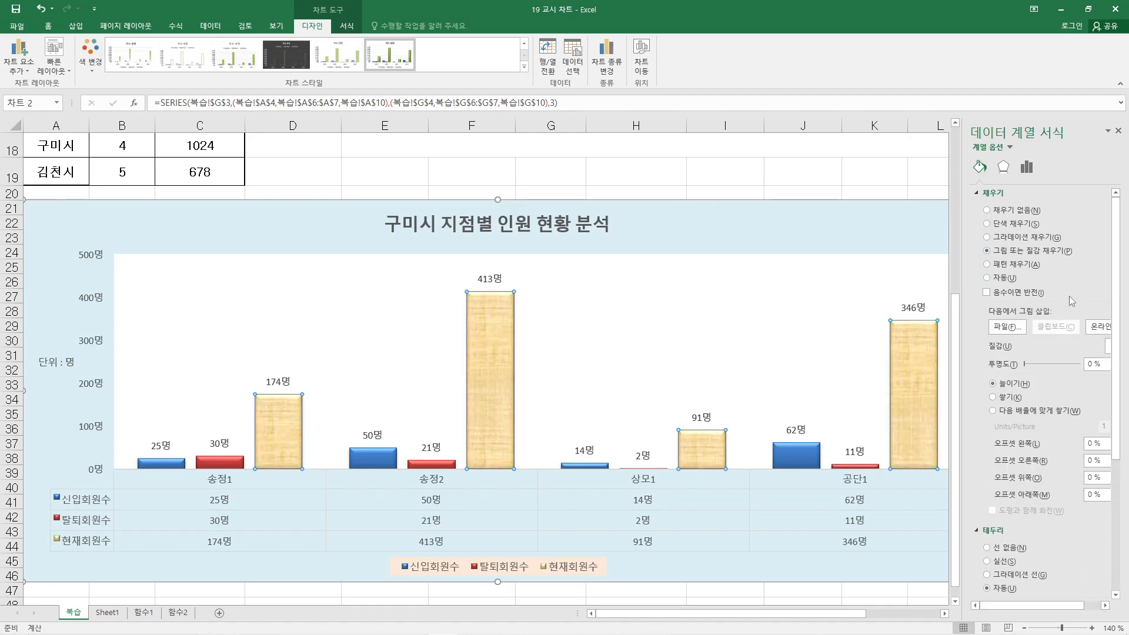
# - Fill the 현재회원수 columns with the picture 예제1 from the 저장된 사진 folder
pyautogui.click(1007, 327)
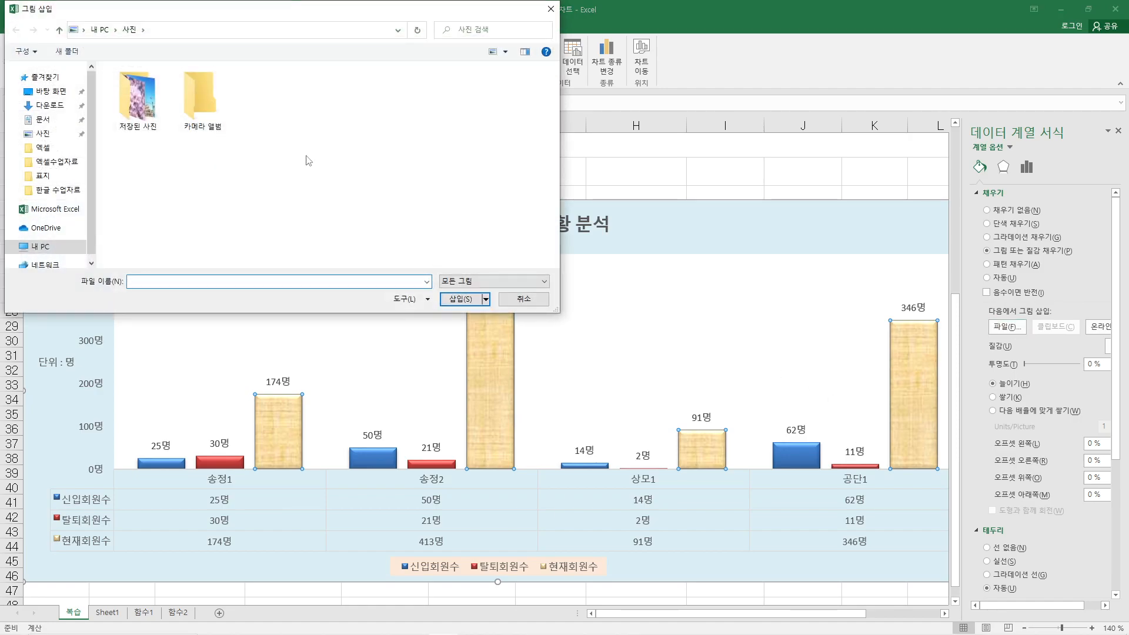
pyautogui.doubleClick(128, 101)
pyautogui.click(127, 114)
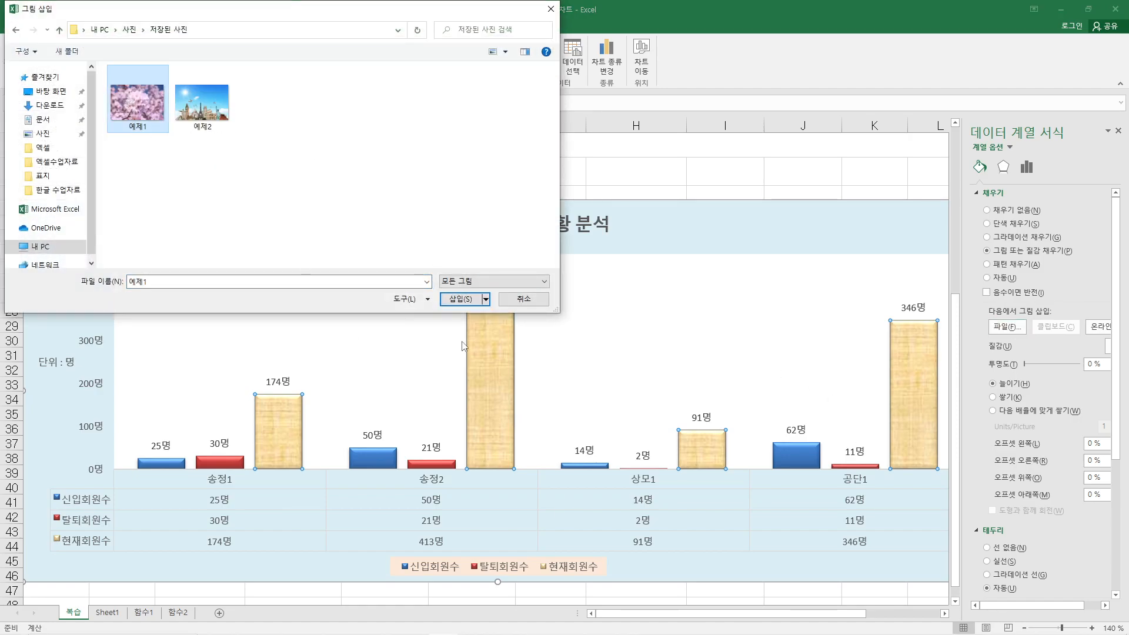
pyautogui.press('Return')
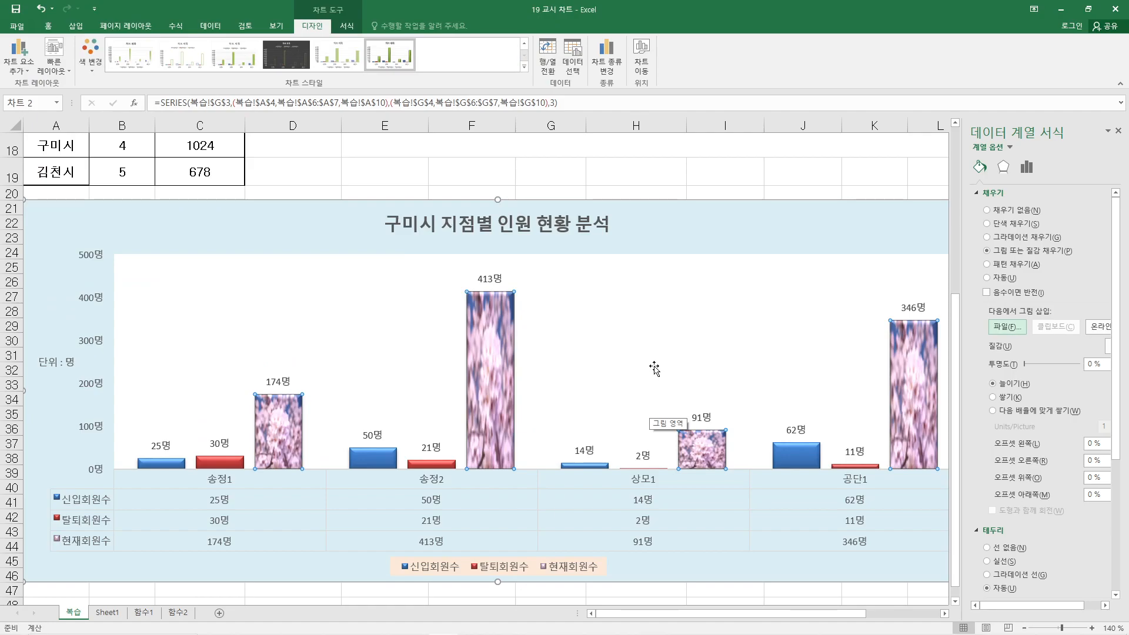
# - Undo the picture fill on the 현재회원수 columns
pyautogui.click(661, 350)
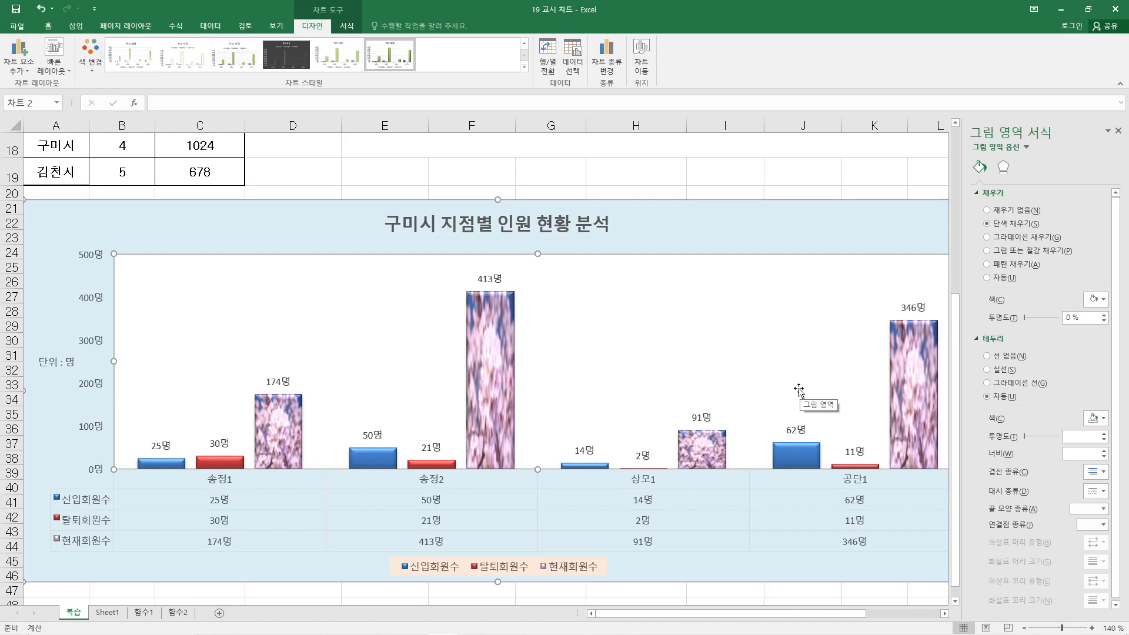
pyautogui.moveTo(758, 612); pyautogui.dragTo(712, 612)
pyautogui.click(560, 176)
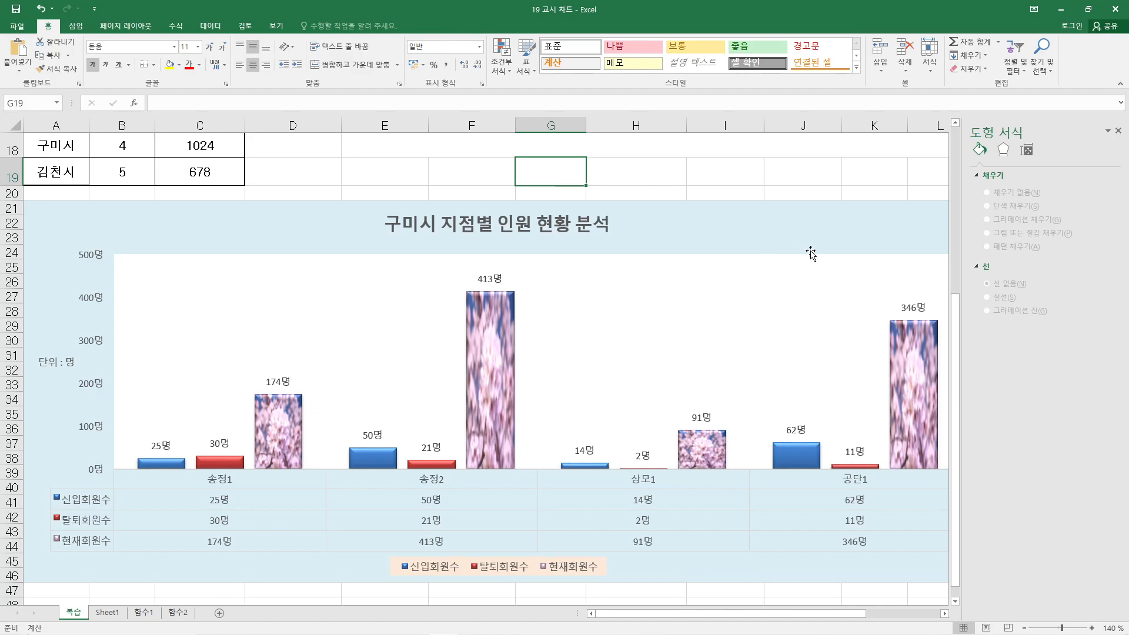
pyautogui.click(756, 177)
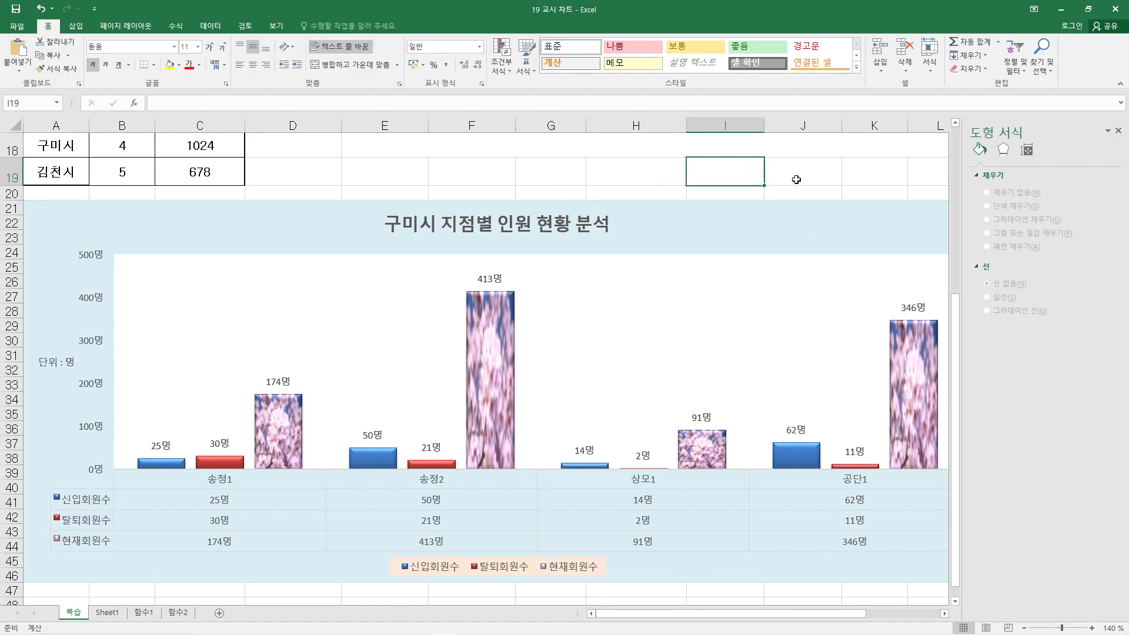
pyautogui.hotkey('ctrl', 'z')
pyautogui.click(650, 171)
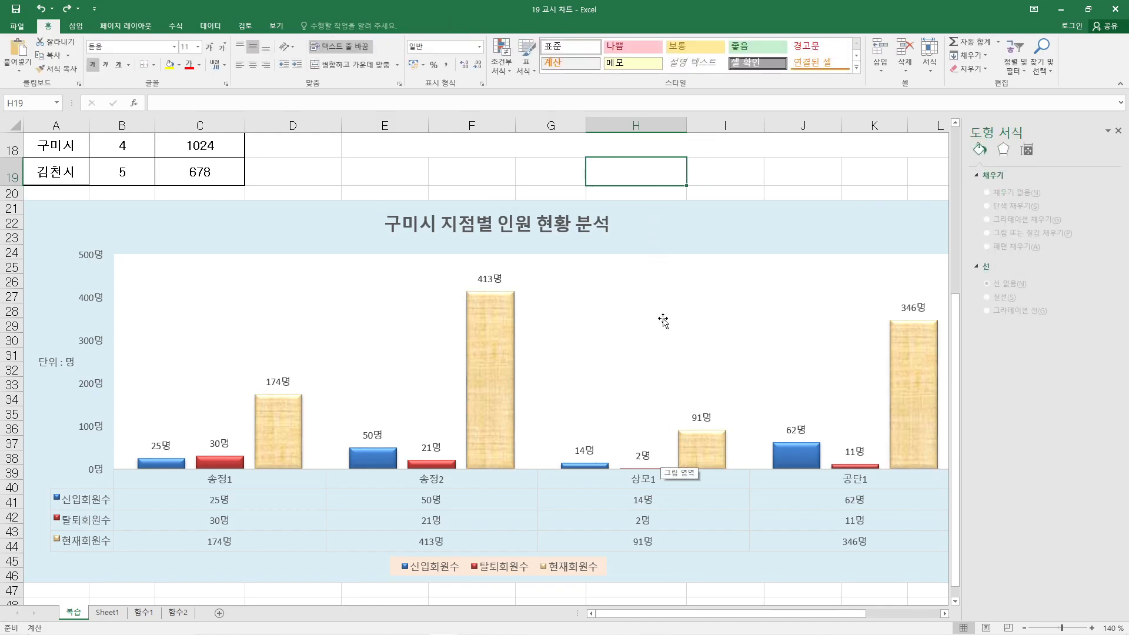
pyautogui.click(702, 178)
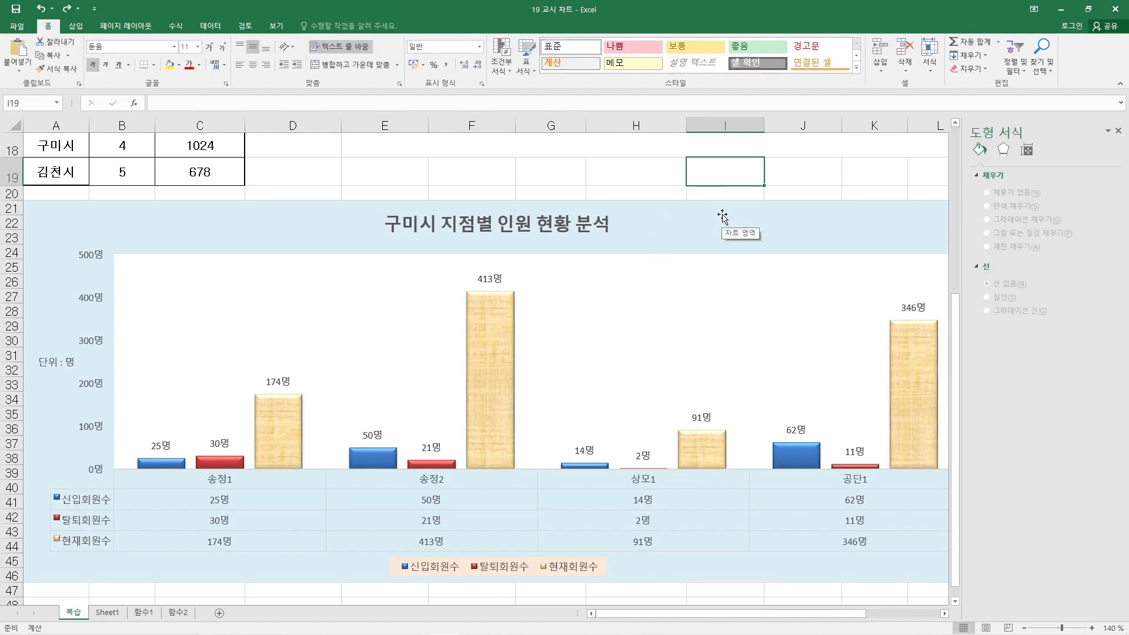
pyautogui.moveTo(338, 174); pyautogui.dragTo(394, 173)
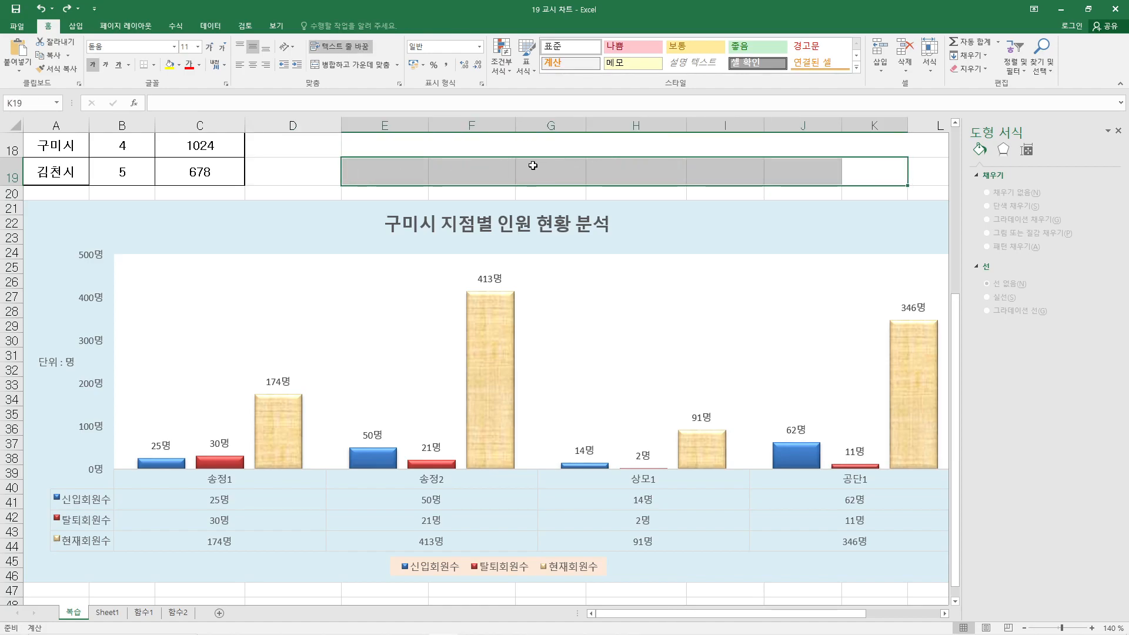
pyautogui.click(566, 168)
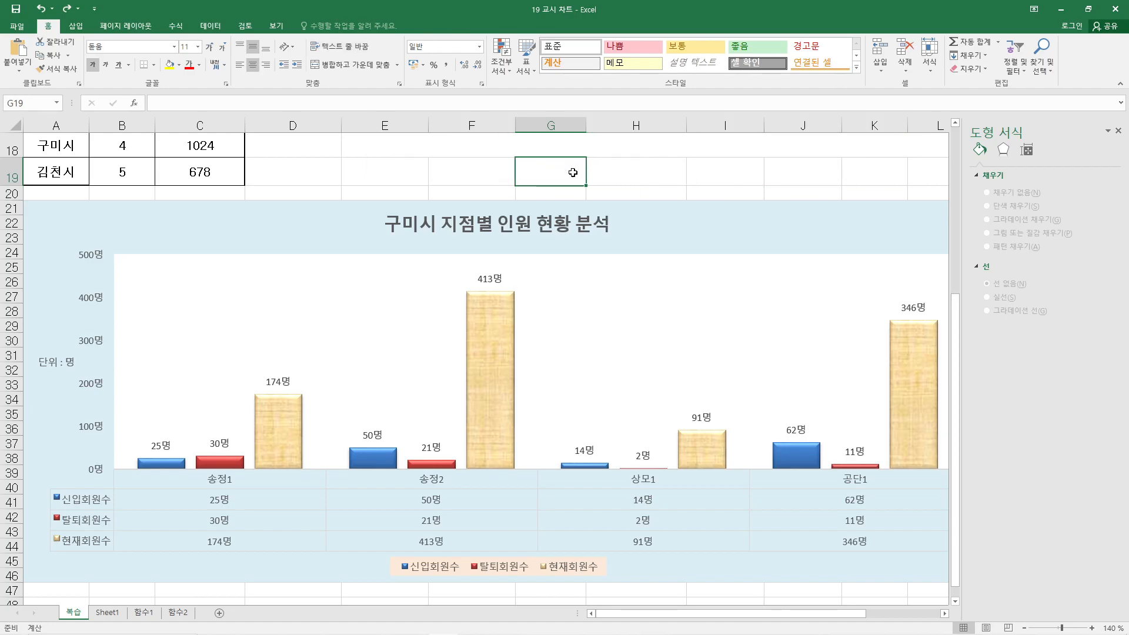